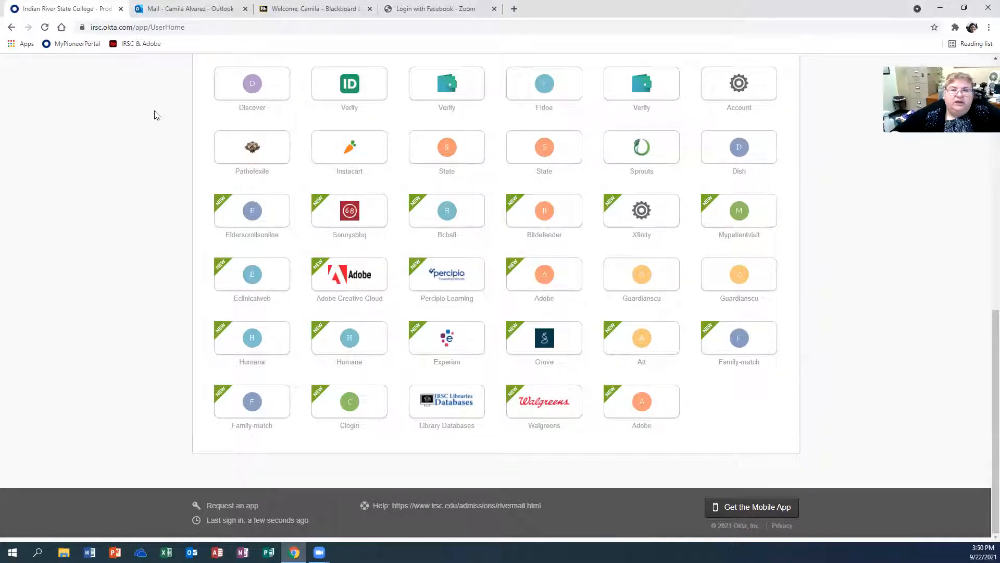
Step: Shrink the browser window and open the irsc.edu homepage in a new tab
{"action": "double_click", "coordinate": [510, 23]}
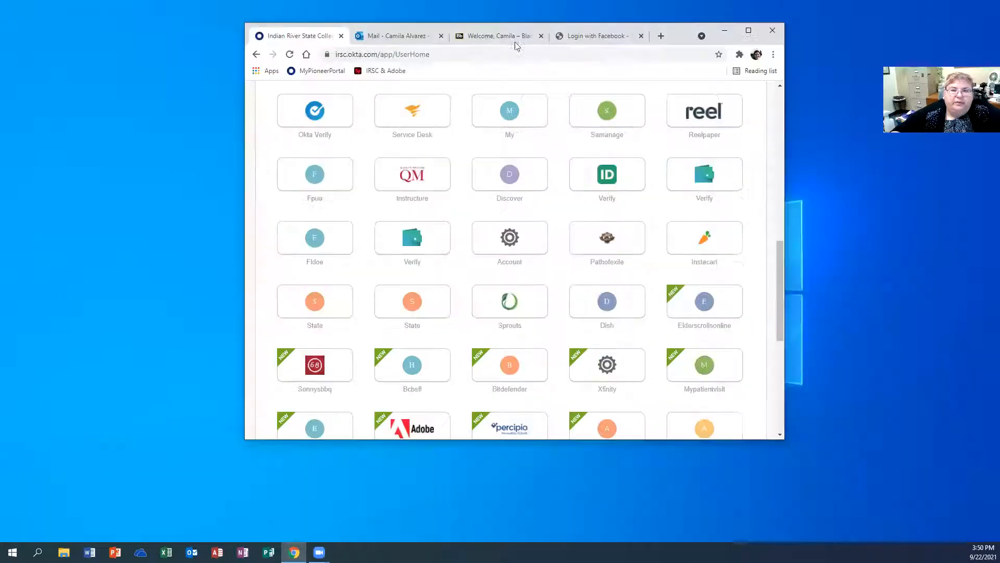
{"action": "left_click", "coordinate": [661, 36]}
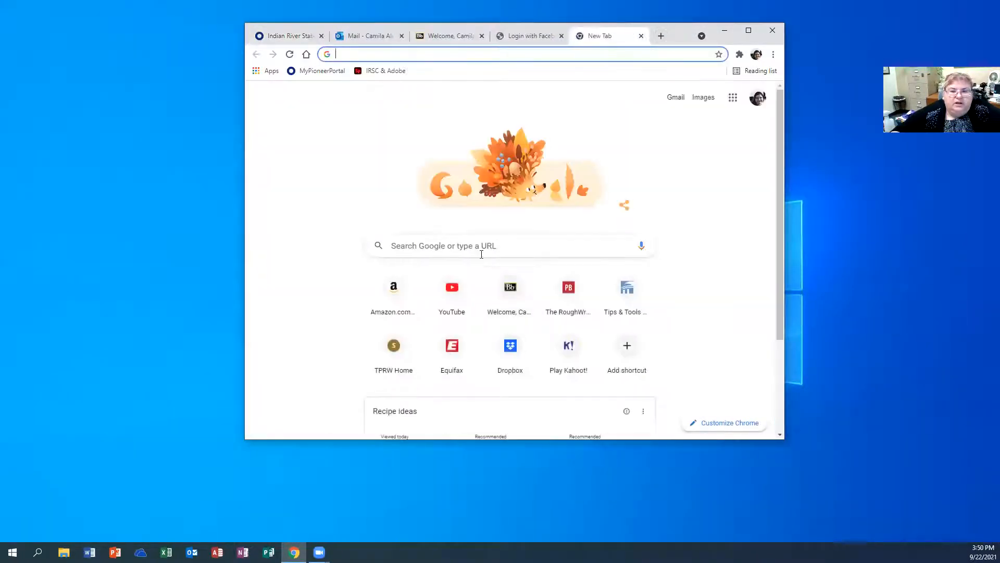
{"action": "left_click", "coordinate": [480, 245]}
{"action": "left_click", "coordinate": [449, 268]}
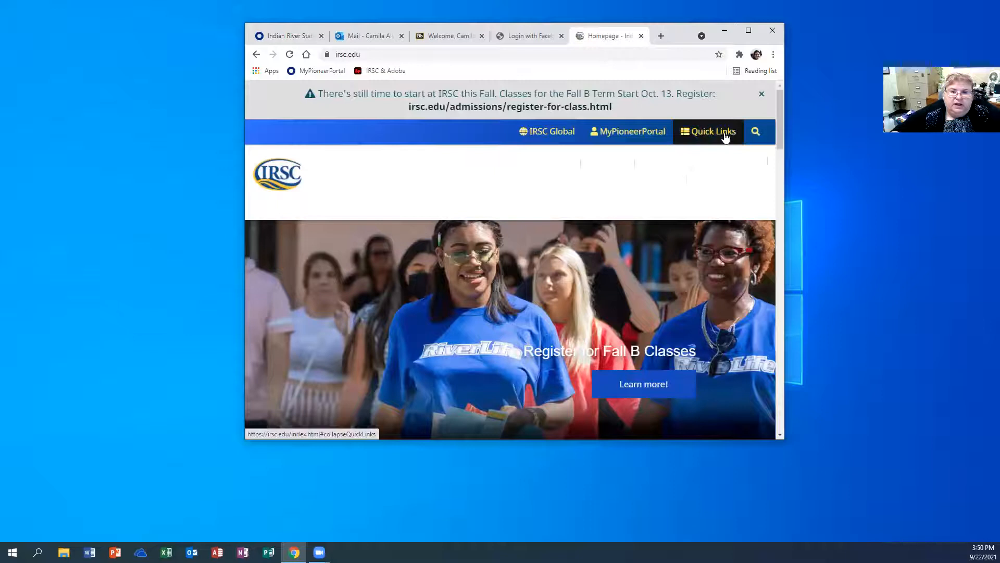
Step: Go from the college homepage to the IRSC Libraries site and maximize the browser window
{"action": "left_click", "coordinate": [713, 137]}
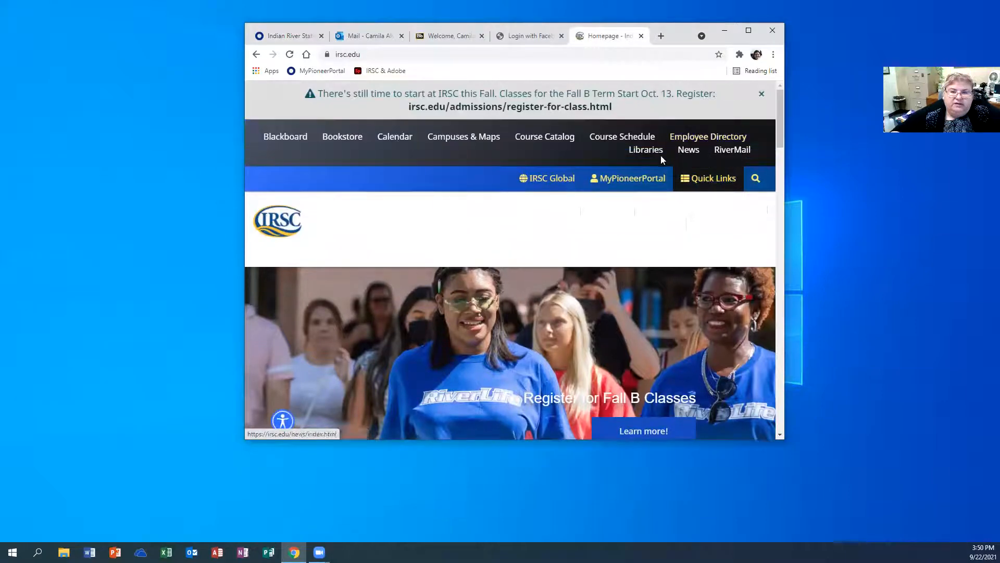
{"action": "left_click", "coordinate": [646, 157]}
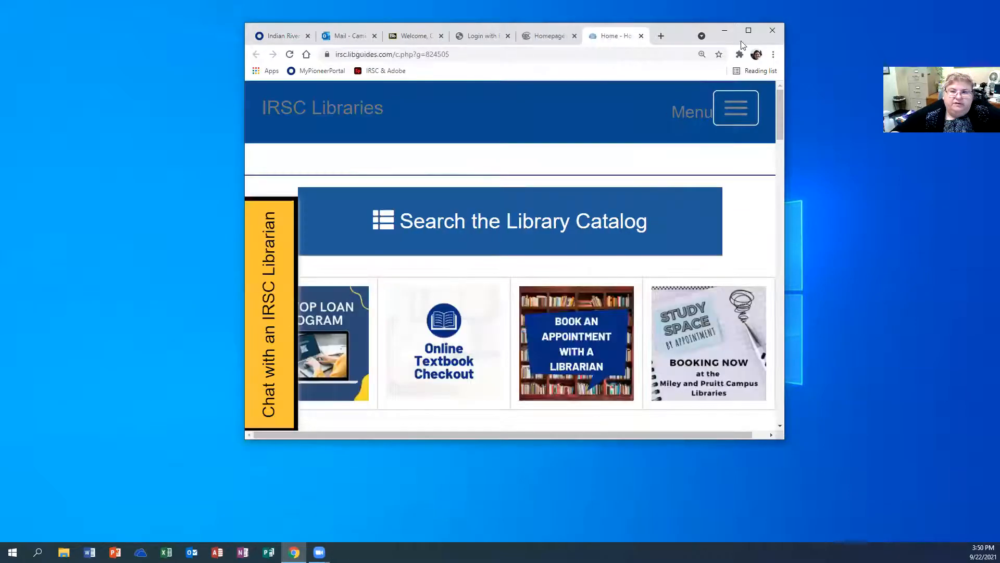
{"action": "left_click", "coordinate": [749, 30]}
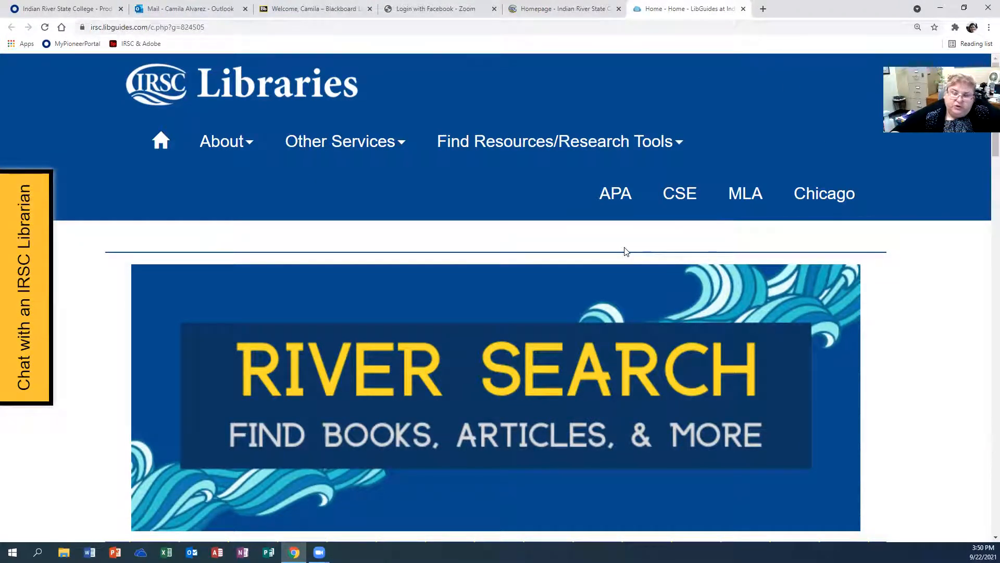
Step: Open the MLA Annotated Bibliography page of the library's MLA Style Guide
{"action": "left_click", "coordinate": [737, 200]}
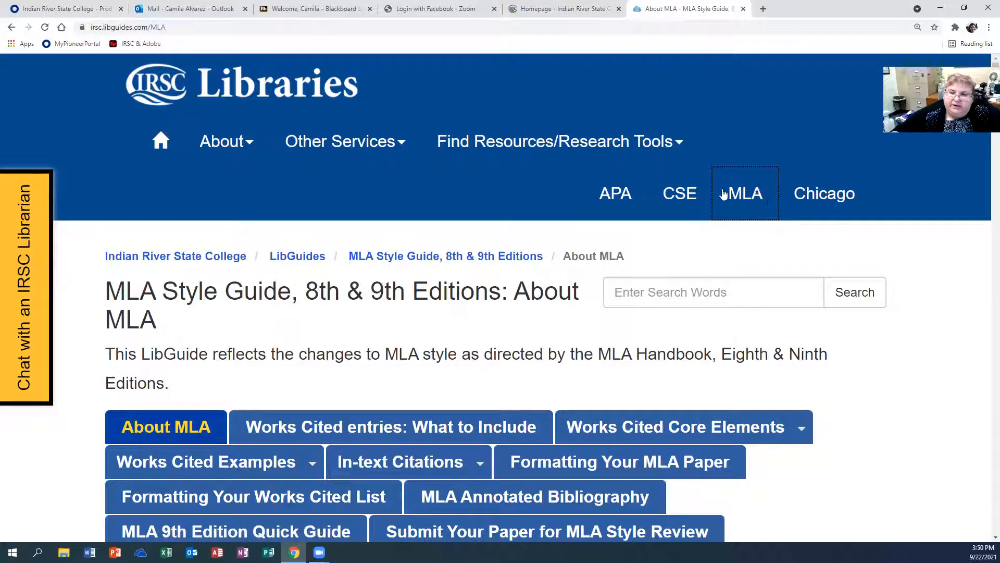
{"action": "scroll", "coordinate": [652, 304], "scroll_direction": "down", "scroll_amount": 4}
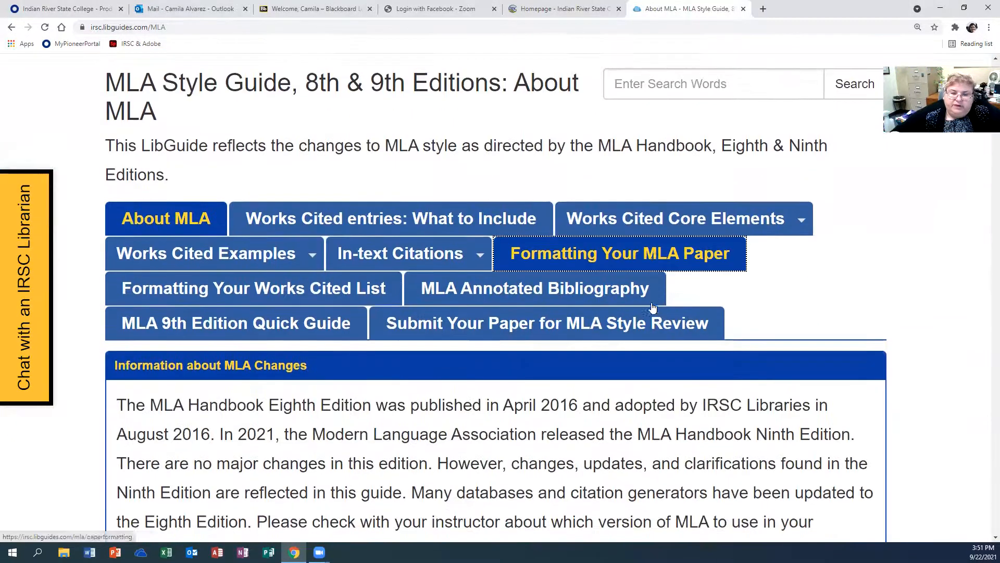
{"action": "left_click", "coordinate": [458, 298]}
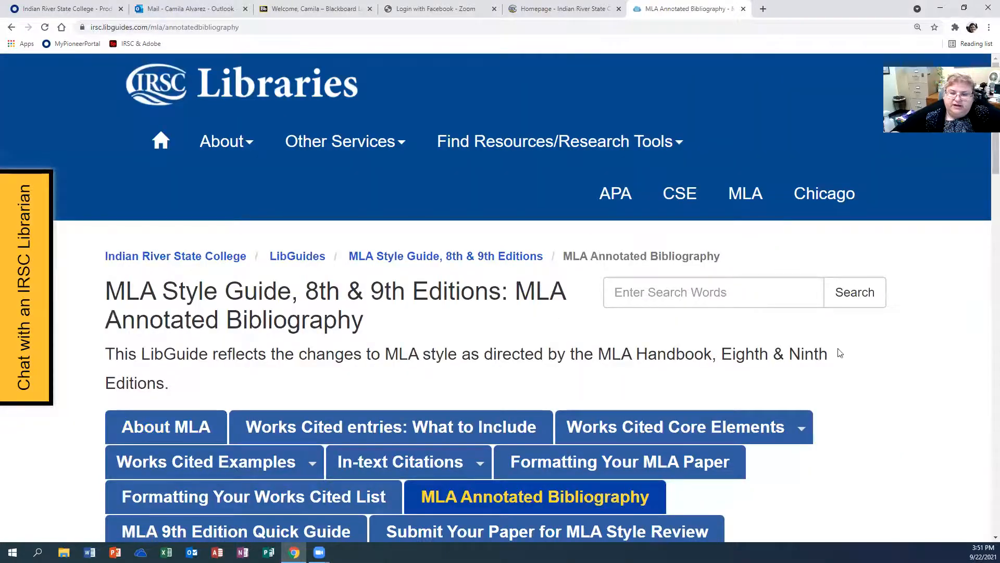
Step: Examine the annotated bibliography template link and the sample's heading, citation entries and indented annotations
{"action": "scroll", "coordinate": [890, 363], "scroll_direction": "down", "scroll_amount": 3}
{"action": "scroll", "coordinate": [892, 362], "scroll_direction": "down", "scroll_amount": 5}
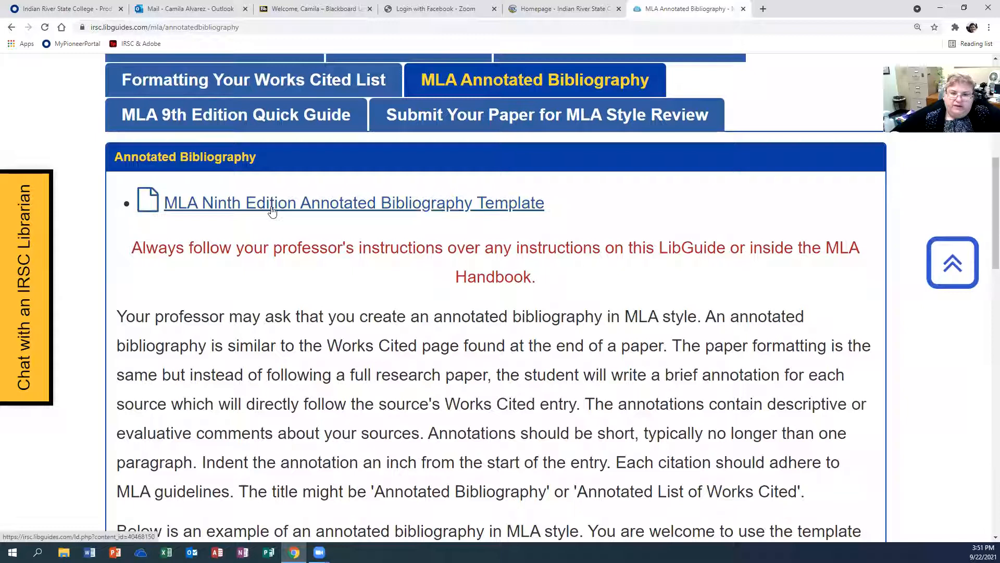
{"action": "scroll", "coordinate": [457, 339], "scroll_direction": "down", "scroll_amount": 10}
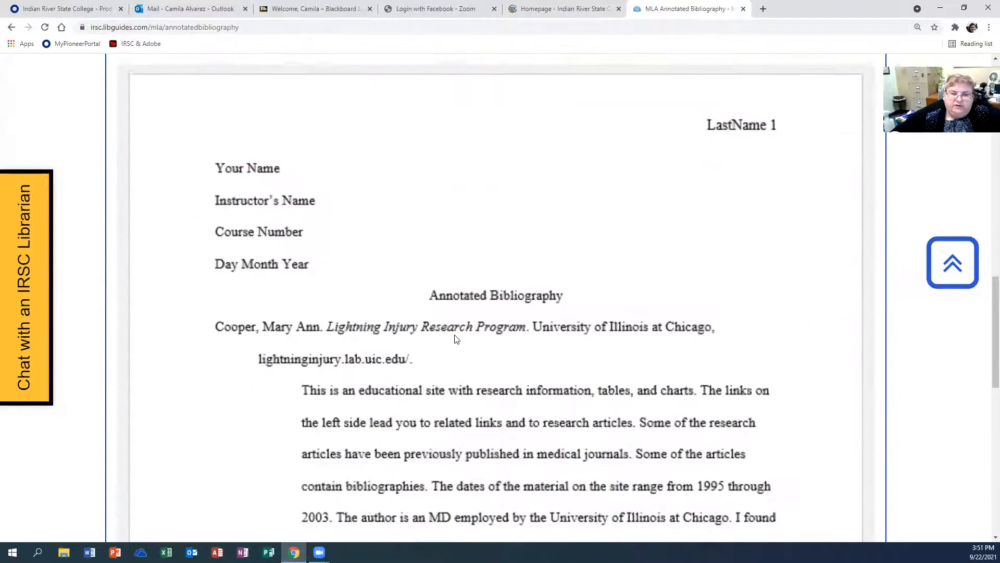
{"action": "scroll", "coordinate": [456, 339], "scroll_direction": "down", "scroll_amount": 1}
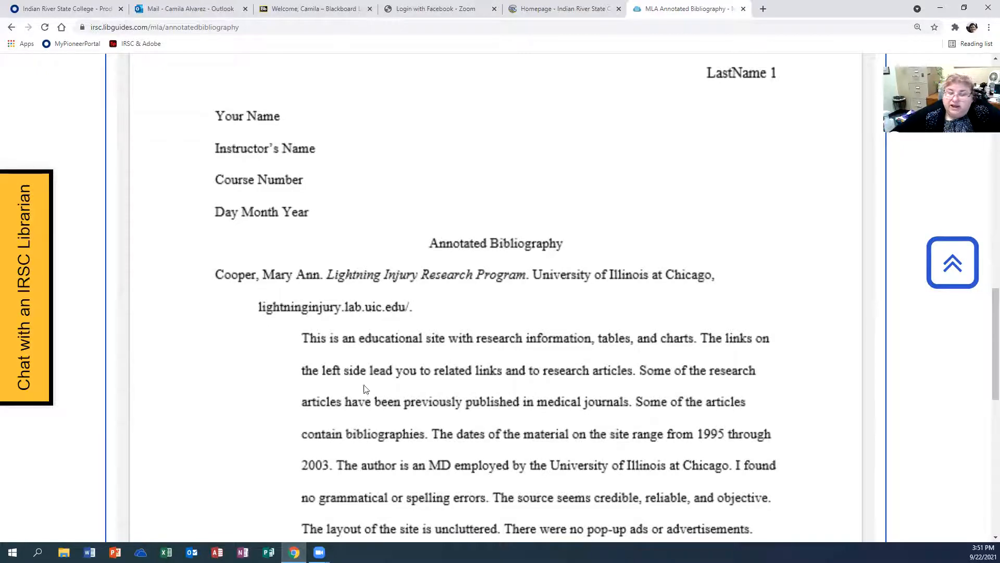
{"action": "scroll", "coordinate": [511, 416], "scroll_direction": "down", "scroll_amount": 1}
{"action": "scroll", "coordinate": [511, 415], "scroll_direction": "down", "scroll_amount": 2}
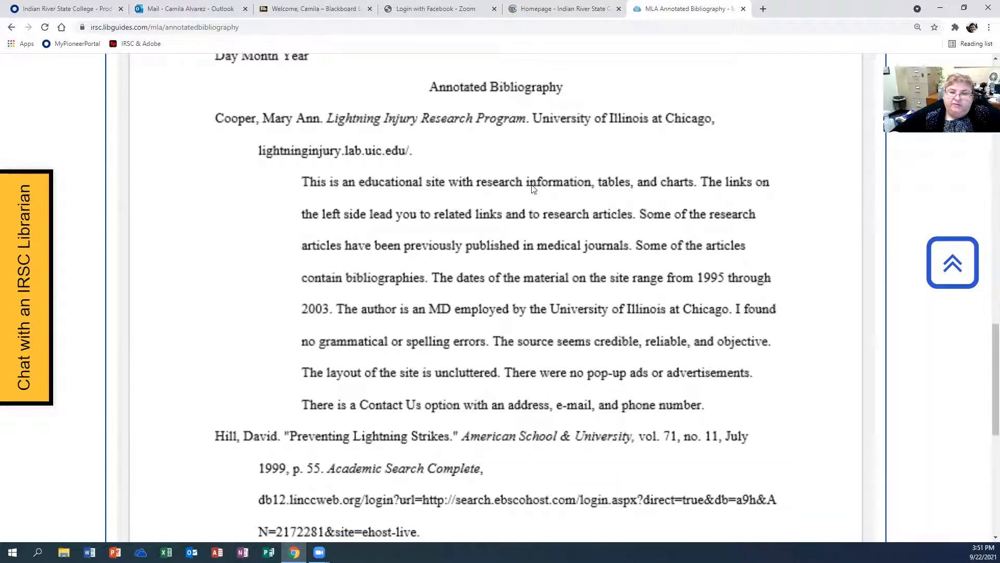
{"action": "scroll", "coordinate": [523, 408], "scroll_direction": "up", "scroll_amount": 2}
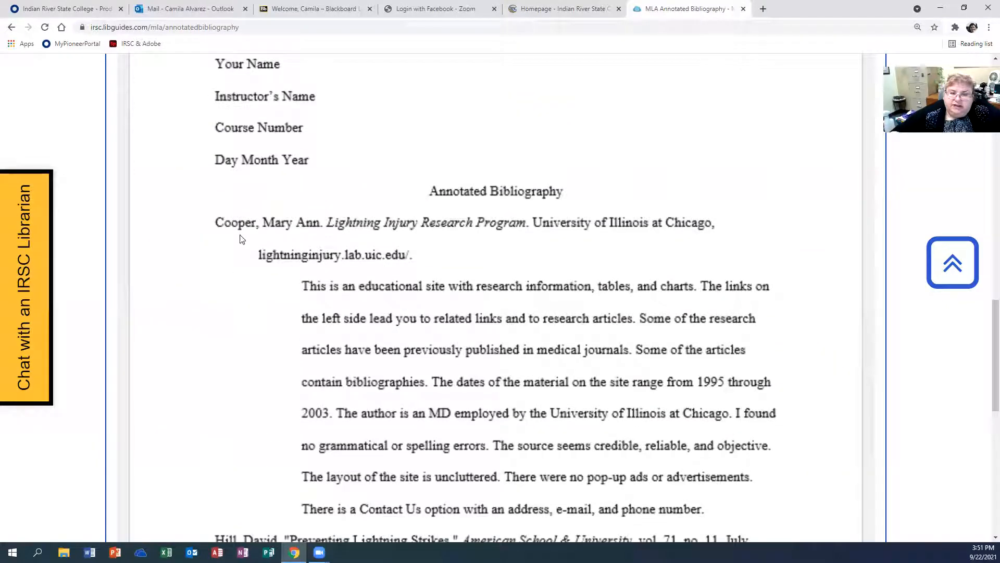
{"action": "scroll", "coordinate": [268, 295], "scroll_direction": "down", "scroll_amount": 2}
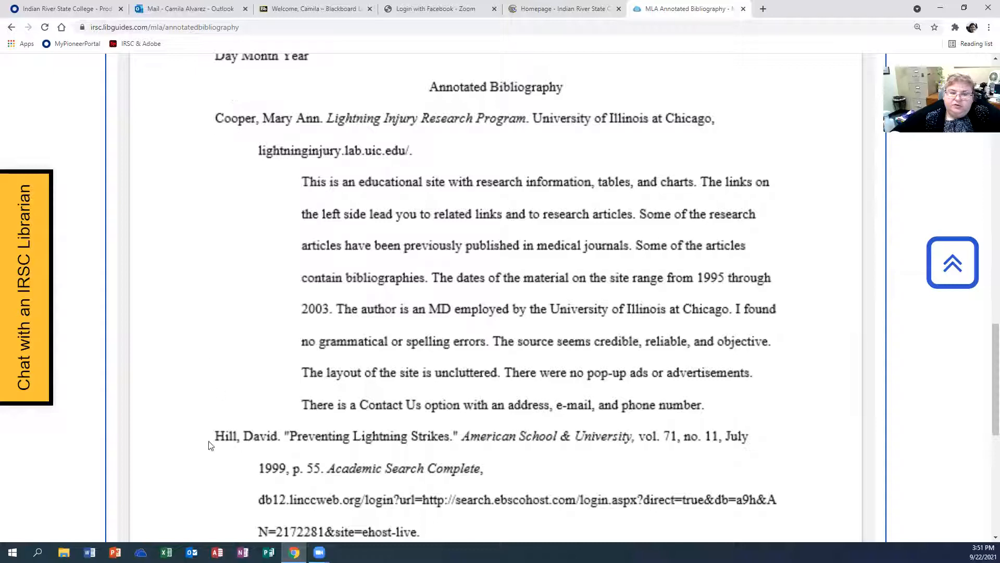
{"action": "scroll", "coordinate": [228, 432], "scroll_direction": "down", "scroll_amount": 8}
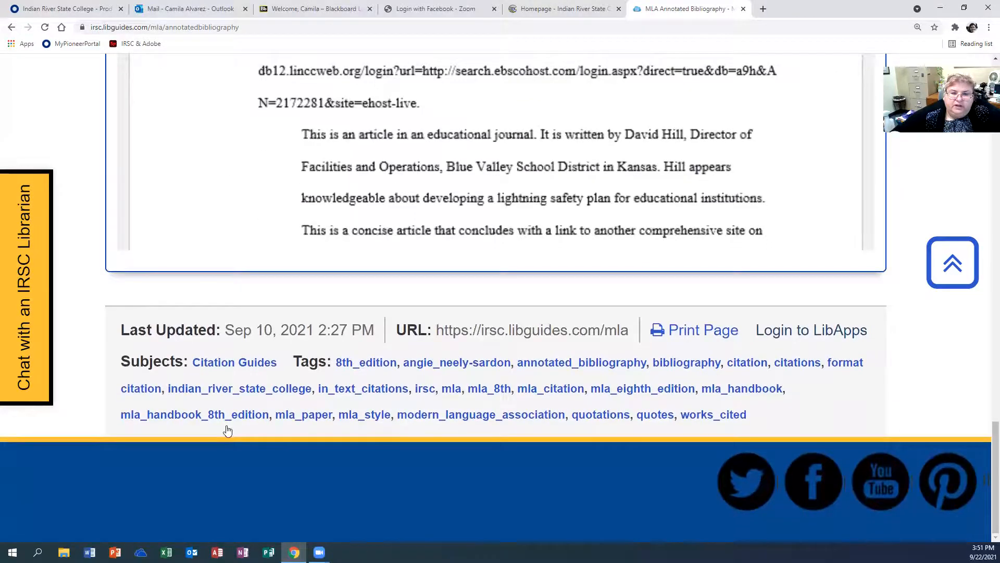
{"action": "scroll", "coordinate": [228, 431], "scroll_direction": "up", "scroll_amount": 5}
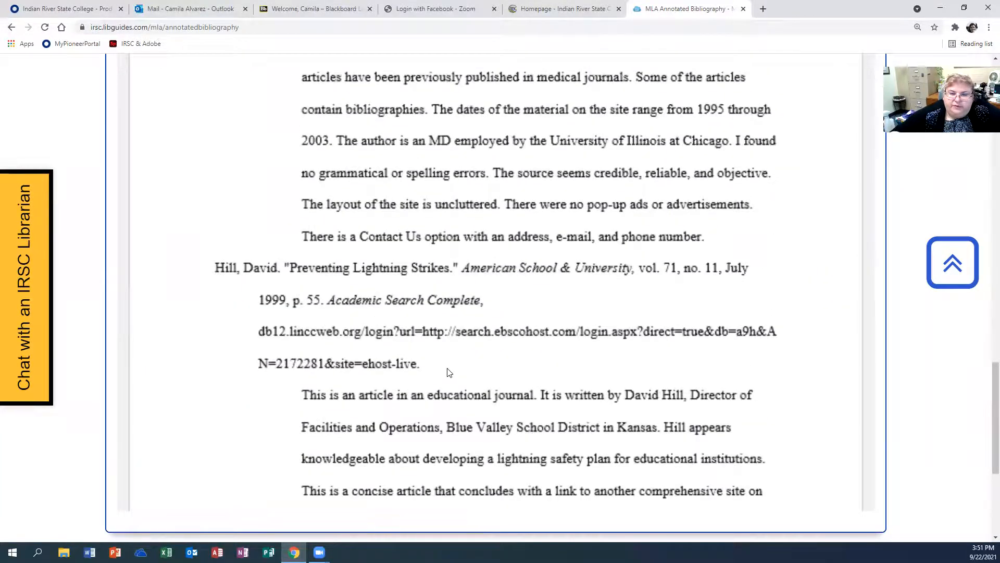
{"action": "scroll", "coordinate": [449, 372], "scroll_direction": "up", "scroll_amount": 4}
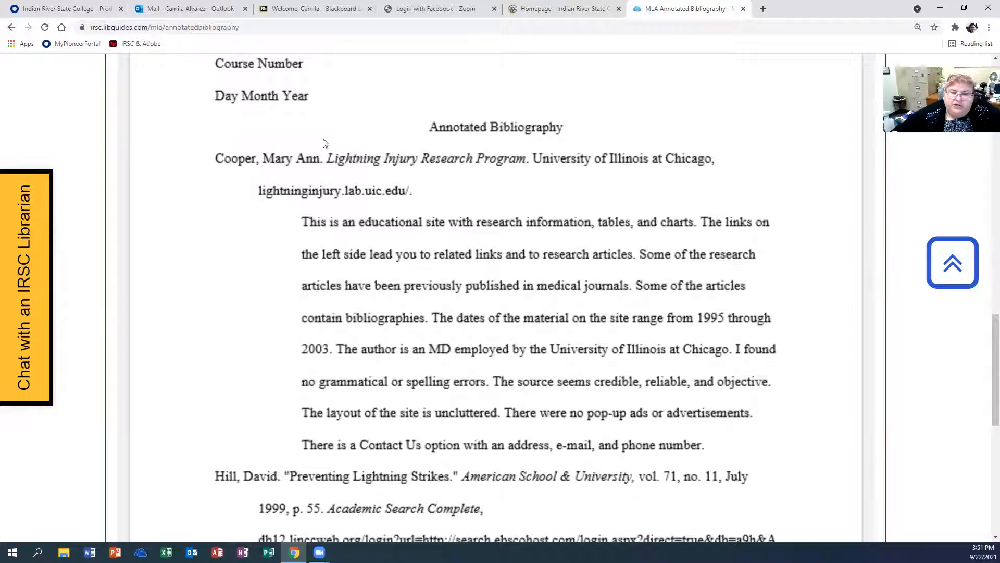
{"action": "scroll", "coordinate": [436, 325], "scroll_direction": "up", "scroll_amount": 5}
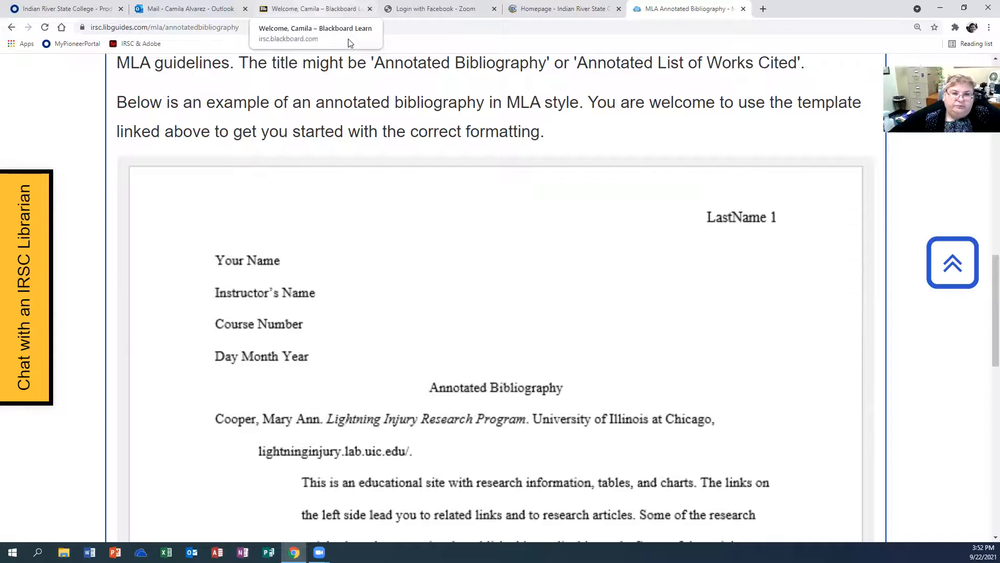
Step: Switch to Blackboard and open the full announcements list of the LIT1000 Introduction To Literature course
{"action": "left_click", "coordinate": [349, 42]}
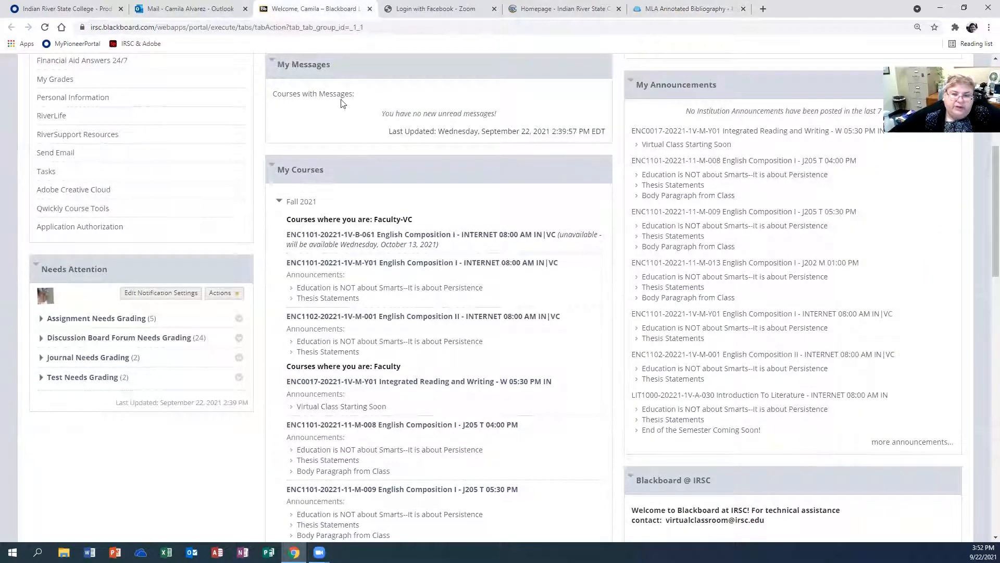
{"action": "scroll", "coordinate": [485, 352], "scroll_direction": "down", "scroll_amount": 4}
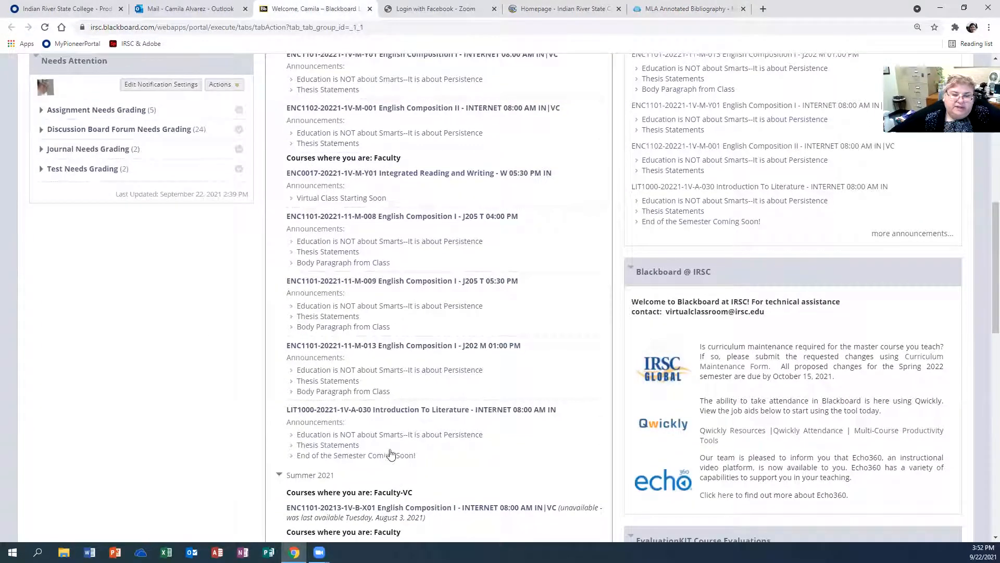
{"action": "left_click", "coordinate": [461, 409]}
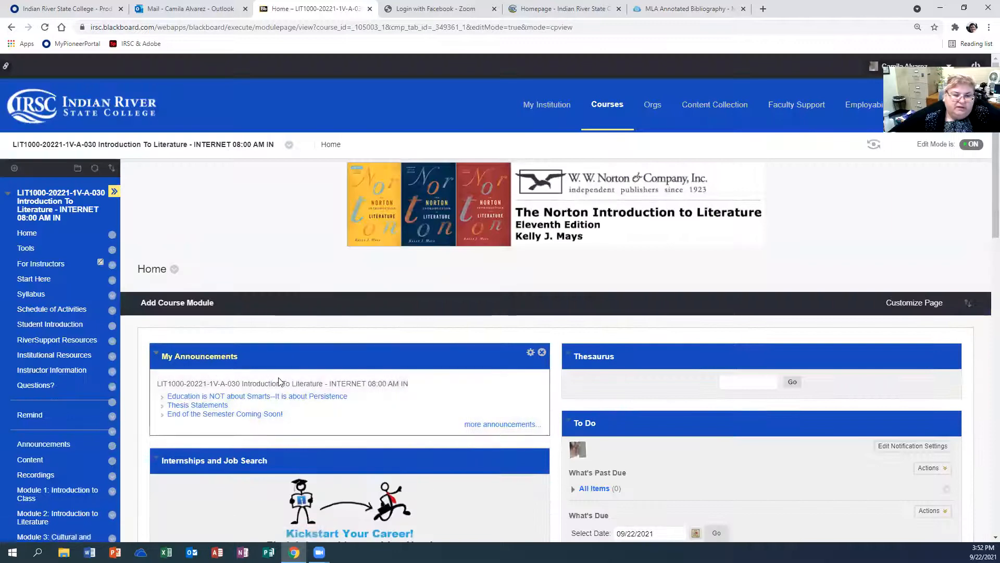
{"action": "left_click", "coordinate": [499, 439]}
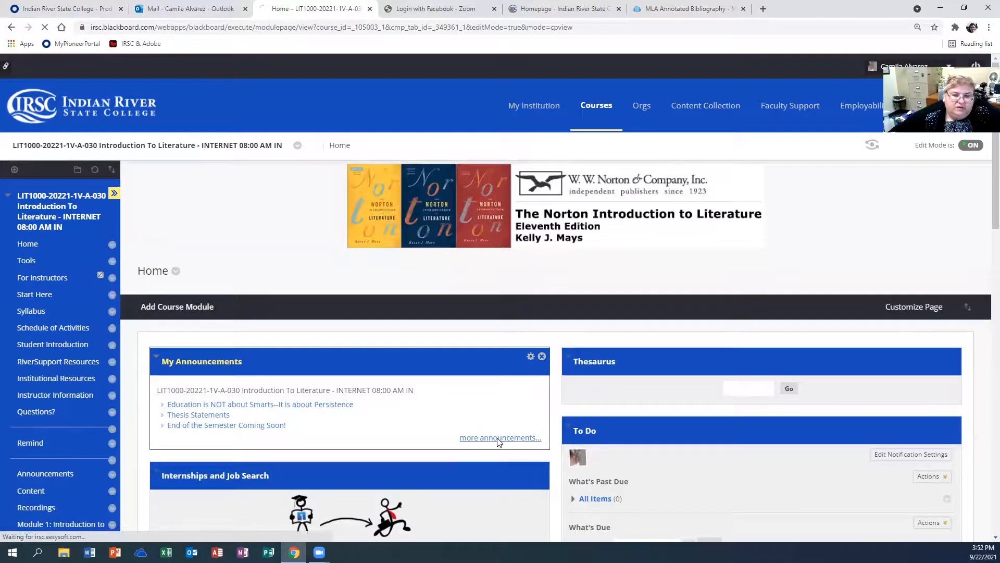
Step: Look through the course announcements for essay, MLA format and annotated bibliography guidance, including the Module 6 readings and assignments
{"action": "scroll", "coordinate": [604, 381], "scroll_direction": "down", "scroll_amount": 4}
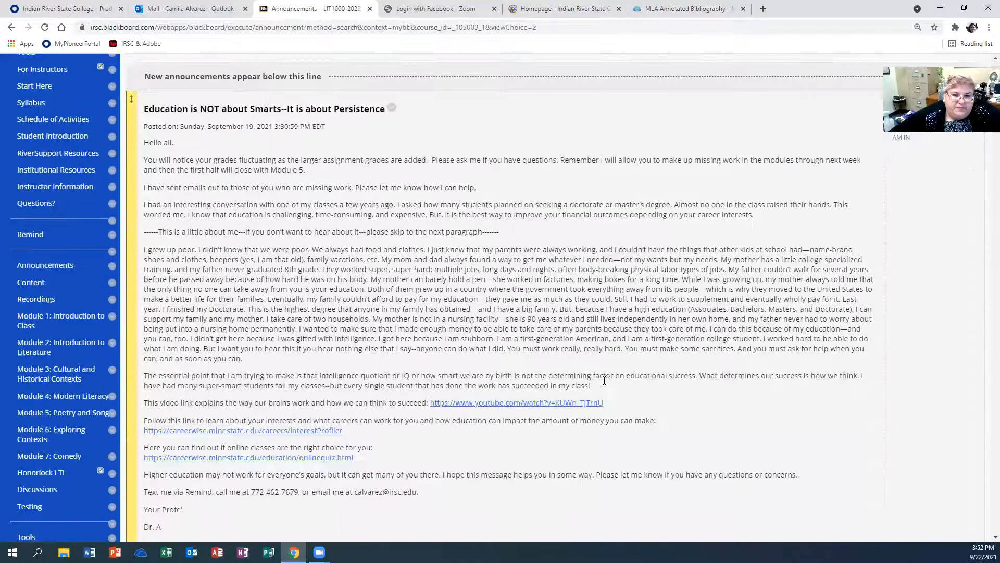
{"action": "scroll", "coordinate": [604, 380], "scroll_direction": "down", "scroll_amount": 12}
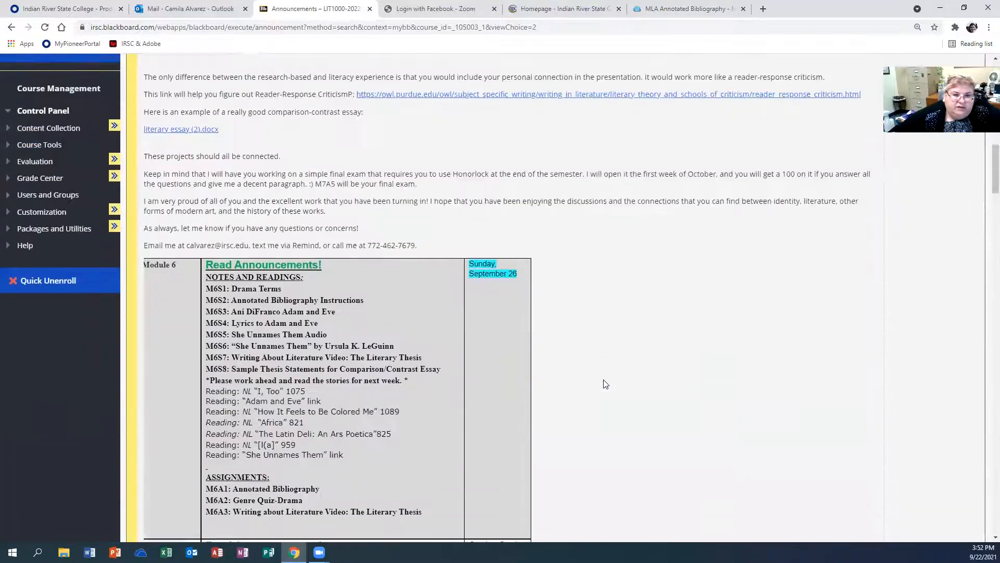
{"action": "scroll", "coordinate": [605, 384], "scroll_direction": "down", "scroll_amount": 15}
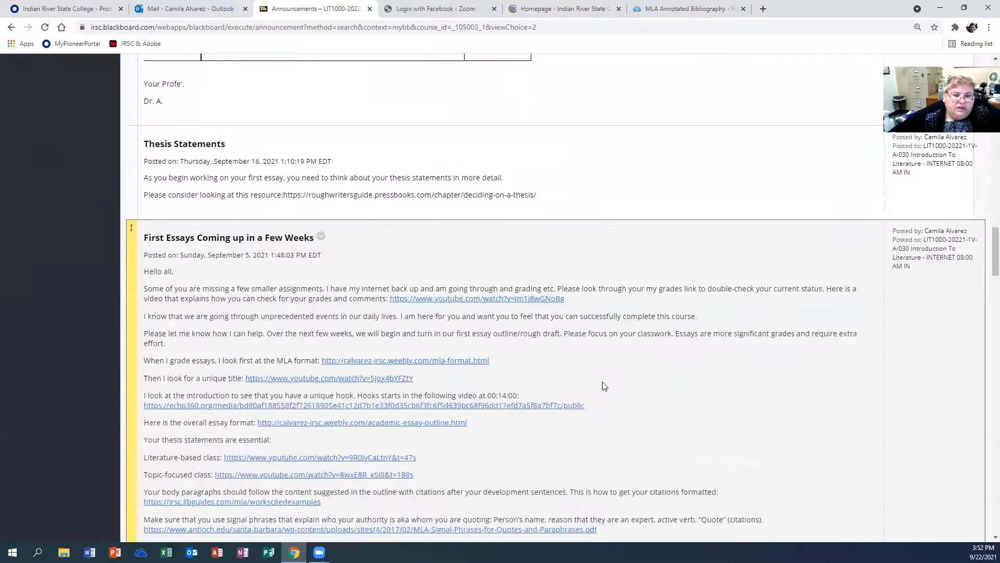
{"action": "scroll", "coordinate": [604, 385], "scroll_direction": "down", "scroll_amount": 2}
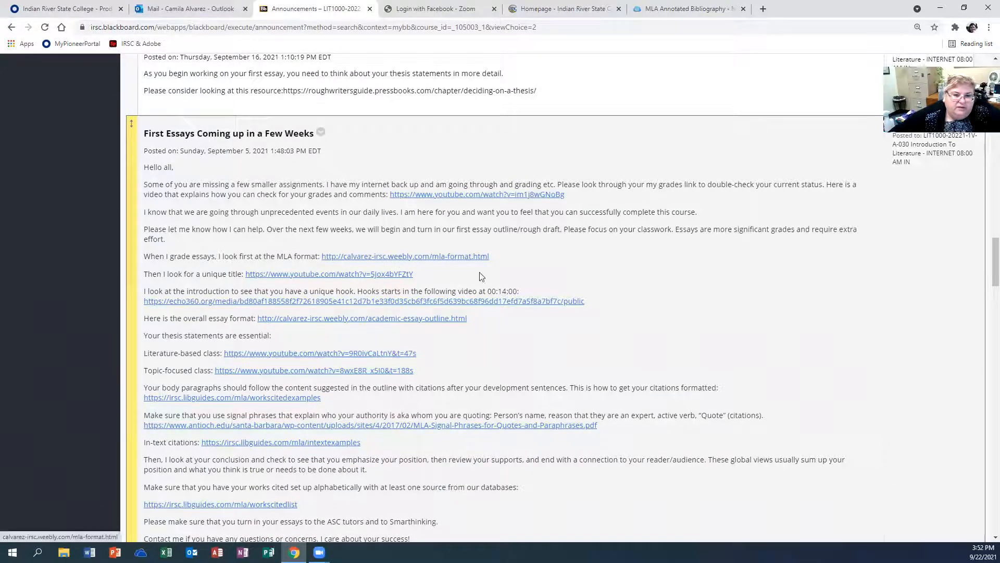
{"action": "scroll", "coordinate": [589, 338], "scroll_direction": "down", "scroll_amount": 1}
{"action": "scroll", "coordinate": [589, 337], "scroll_direction": "down", "scroll_amount": 4}
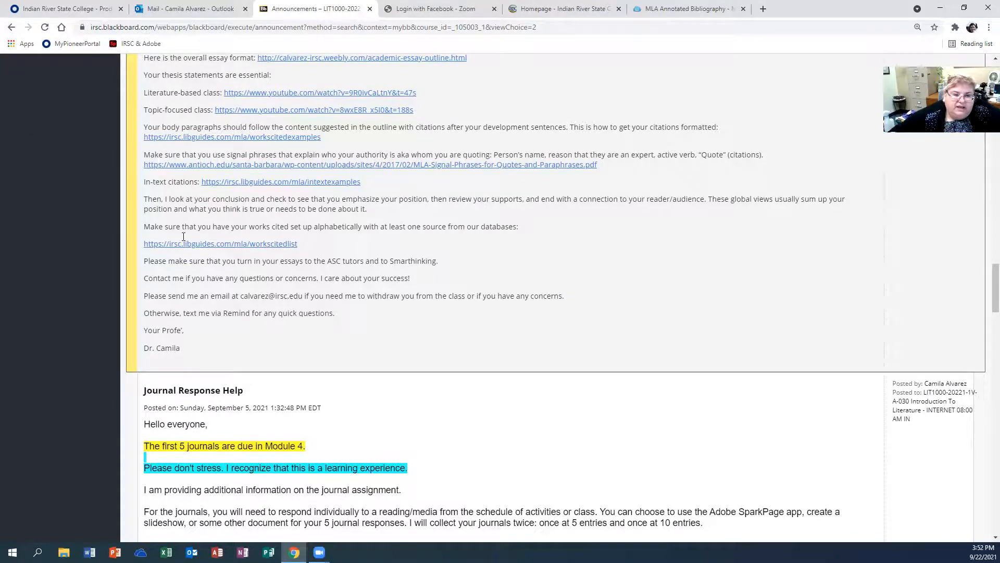
{"action": "scroll", "coordinate": [468, 286], "scroll_direction": "down", "scroll_amount": 10}
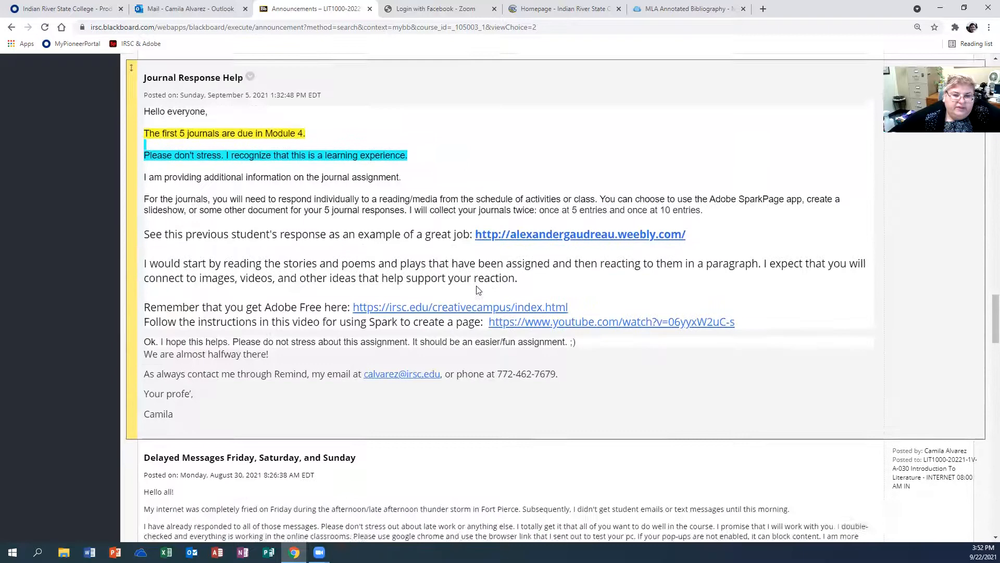
{"action": "scroll", "coordinate": [478, 290], "scroll_direction": "down", "scroll_amount": 9}
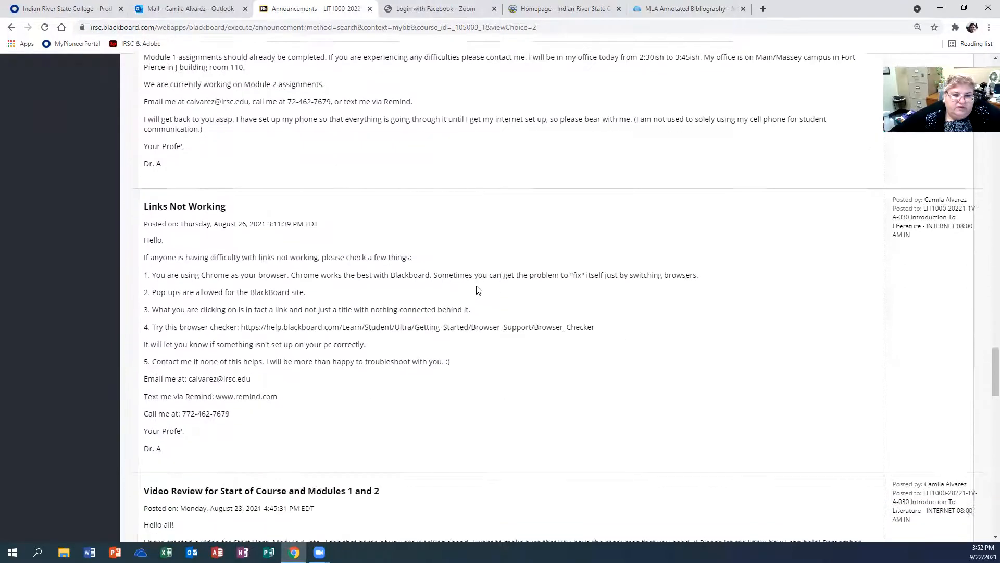
{"action": "scroll", "coordinate": [478, 290], "scroll_direction": "down", "scroll_amount": 2}
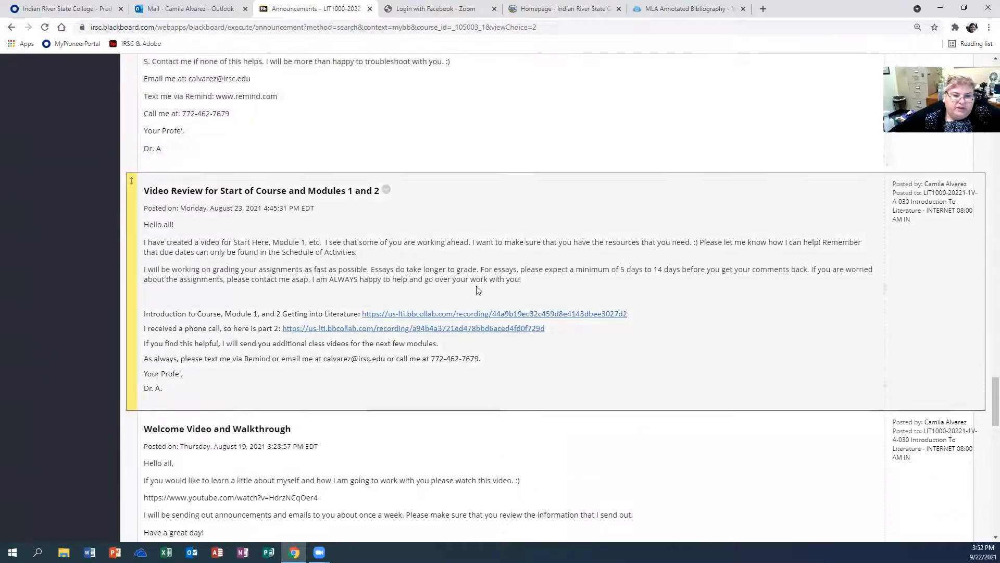
{"action": "scroll", "coordinate": [478, 289], "scroll_direction": "down", "scroll_amount": 7}
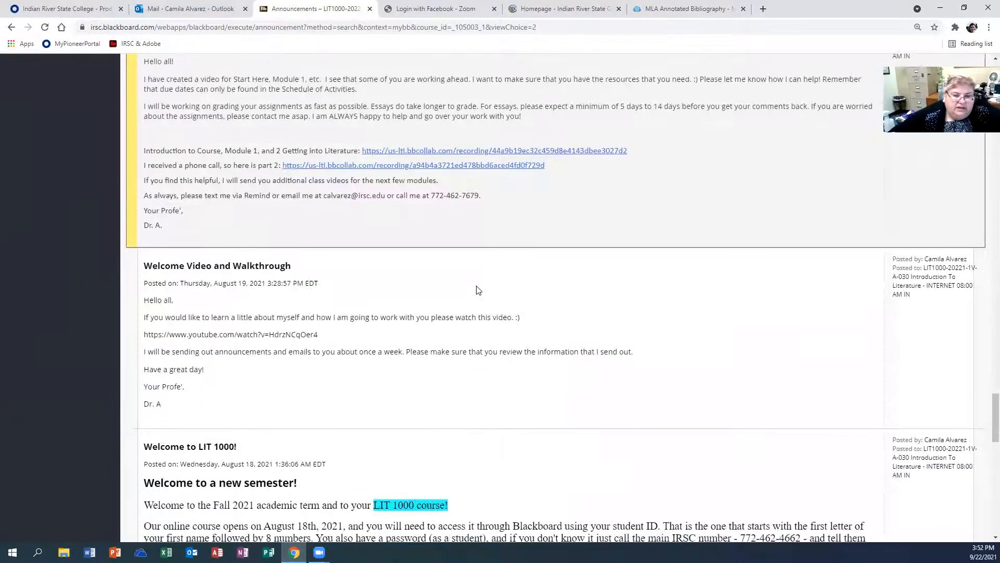
{"action": "scroll", "coordinate": [477, 290], "scroll_direction": "down", "scroll_amount": 10}
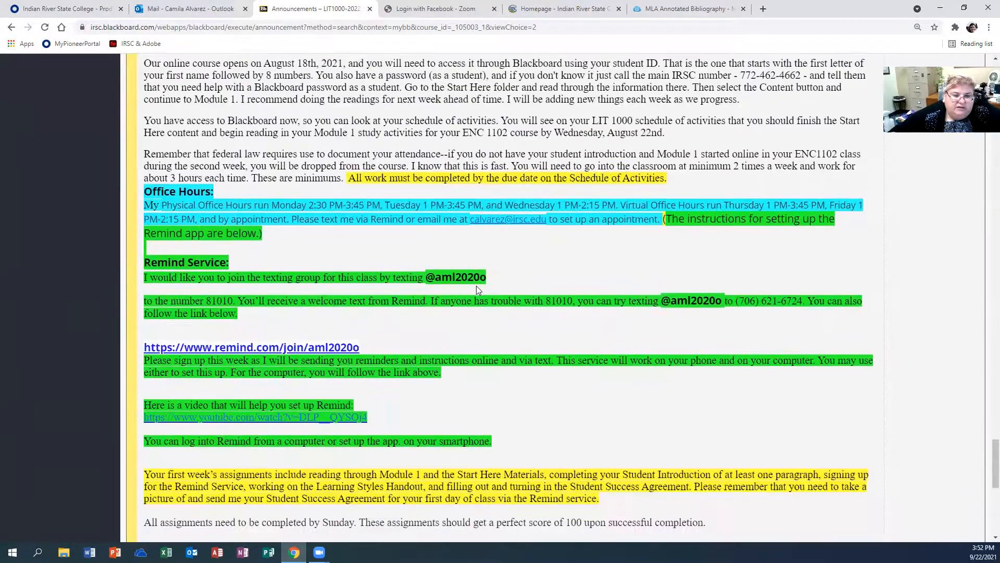
{"action": "scroll", "coordinate": [478, 290], "scroll_direction": "down", "scroll_amount": 3}
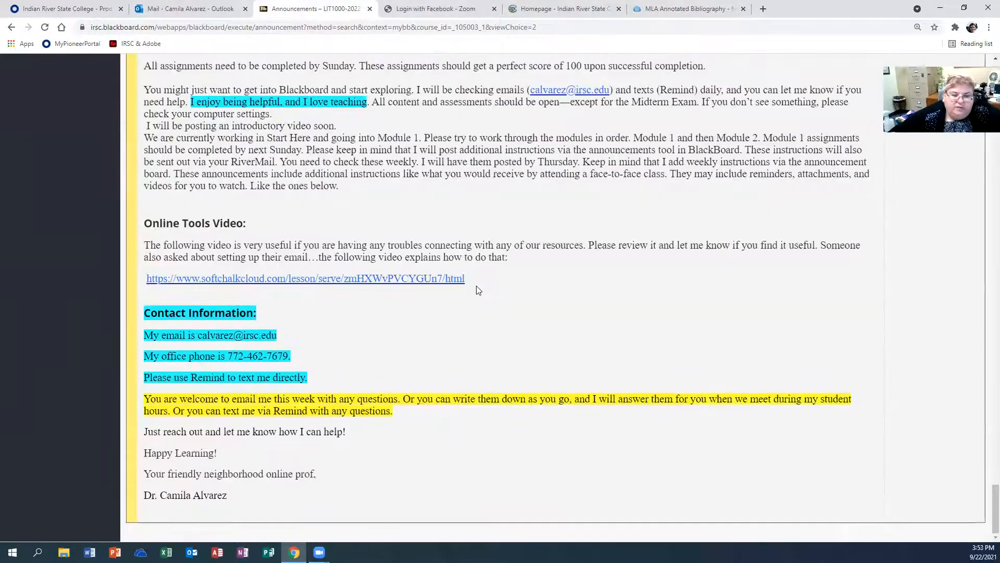
{"action": "scroll", "coordinate": [478, 290], "scroll_direction": "up", "scroll_amount": 20}
{"action": "scroll", "coordinate": [485, 291], "scroll_direction": "up", "scroll_amount": 13}
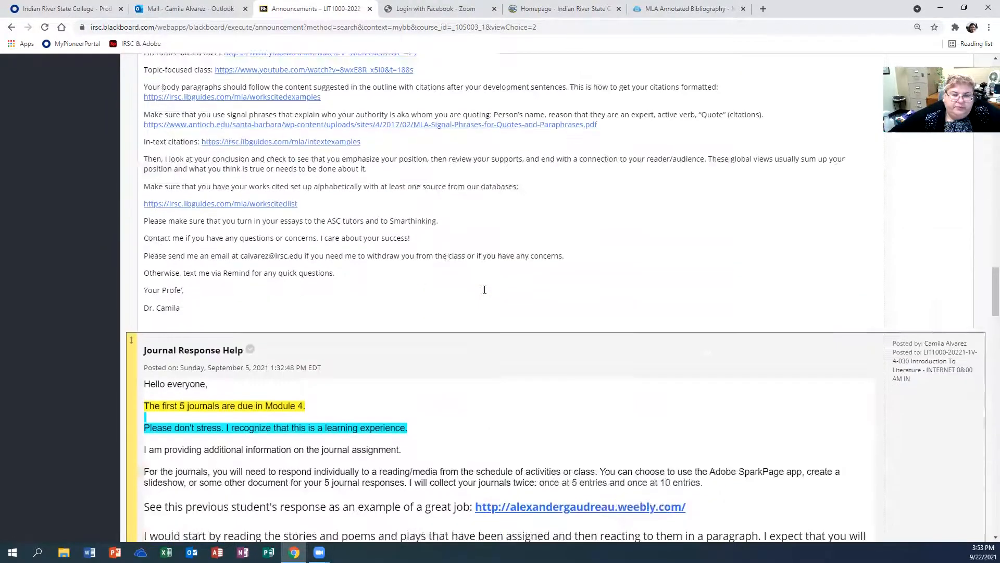
{"action": "scroll", "coordinate": [484, 289], "scroll_direction": "up", "scroll_amount": 20}
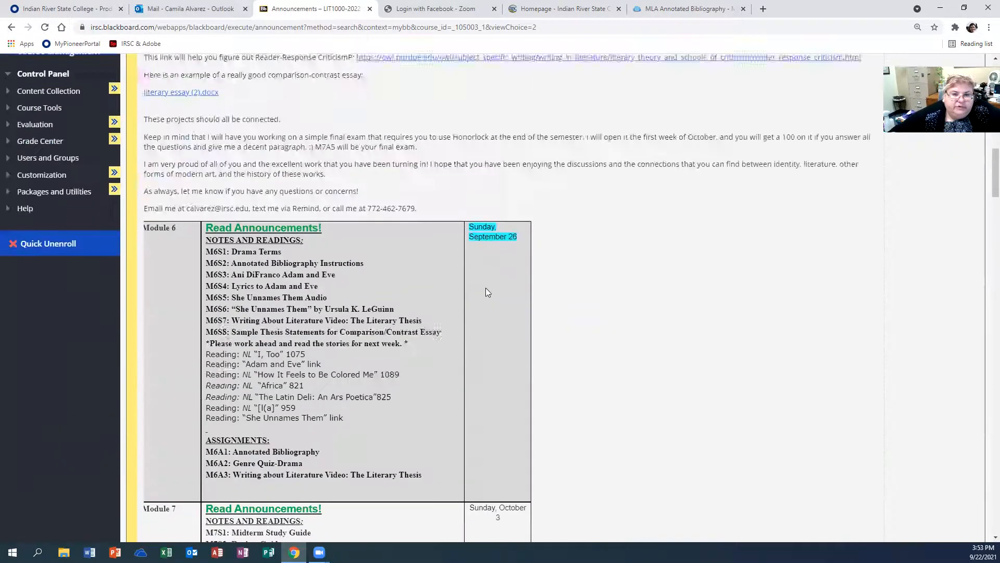
{"action": "scroll", "coordinate": [486, 289], "scroll_direction": "up", "scroll_amount": 8}
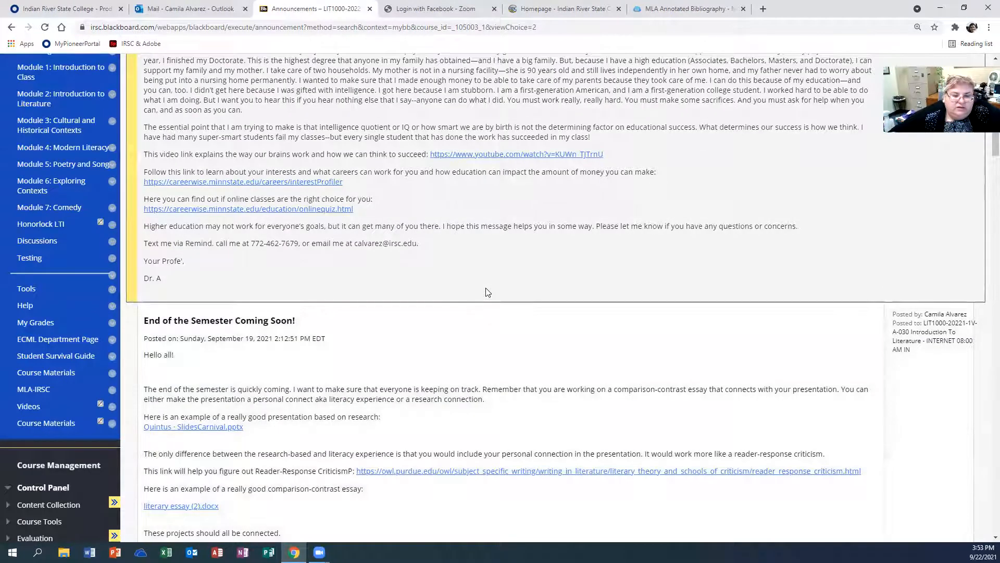
{"action": "scroll", "coordinate": [485, 290], "scroll_direction": "up", "scroll_amount": 9}
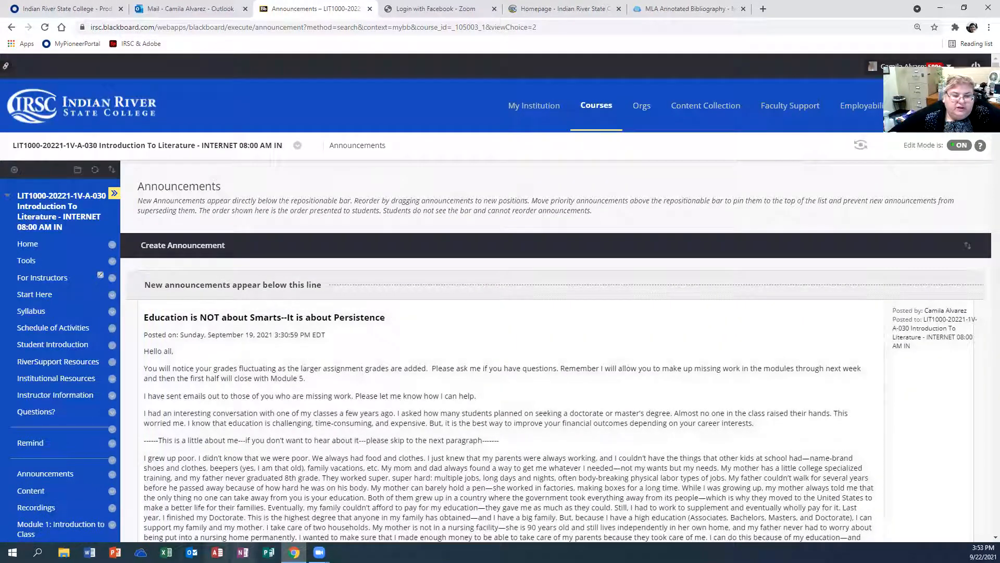
Step: Switch to Word and set the blank document's font to Times New Roman, size 12
{"action": "left_click", "coordinate": [90, 552]}
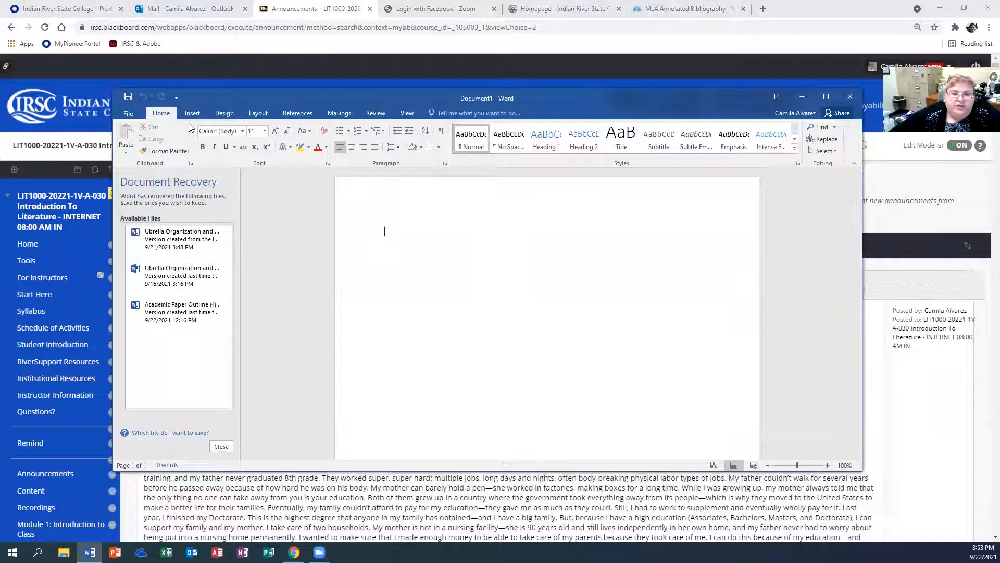
{"action": "left_click", "coordinate": [243, 131]}
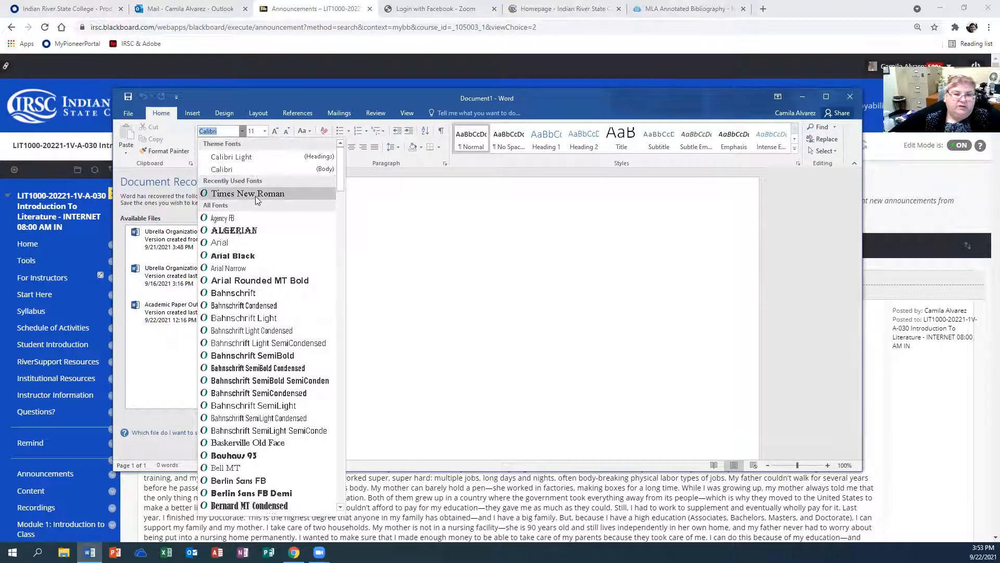
{"action": "left_click", "coordinate": [256, 195]}
{"action": "left_click", "coordinate": [264, 131]}
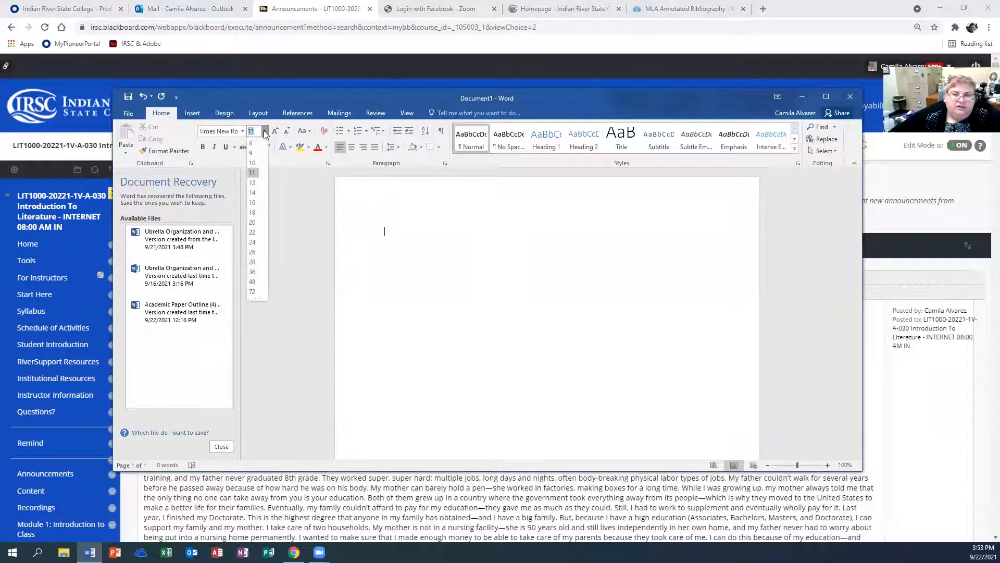
{"action": "left_click", "coordinate": [254, 183]}
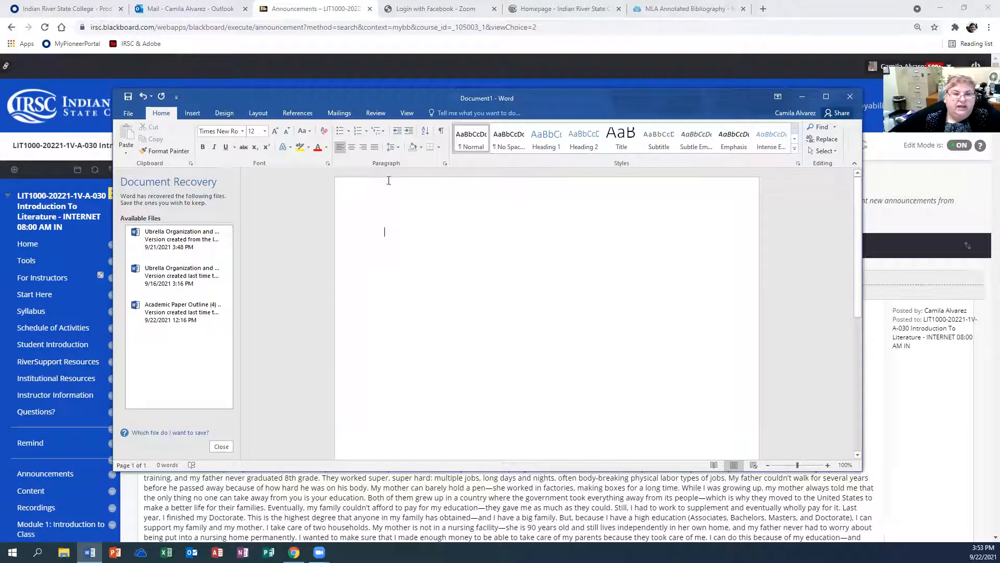
Step: Insert a Plain Number 3 page number at the top of the page, preceded by "Last Name", and return to the body
{"action": "left_click", "coordinate": [192, 114]}
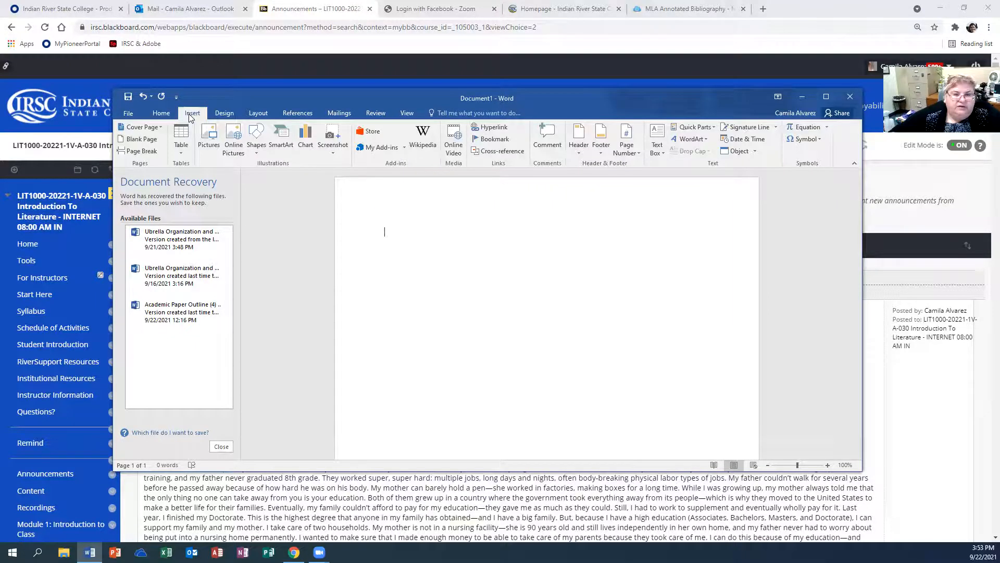
{"action": "left_click", "coordinate": [635, 152]}
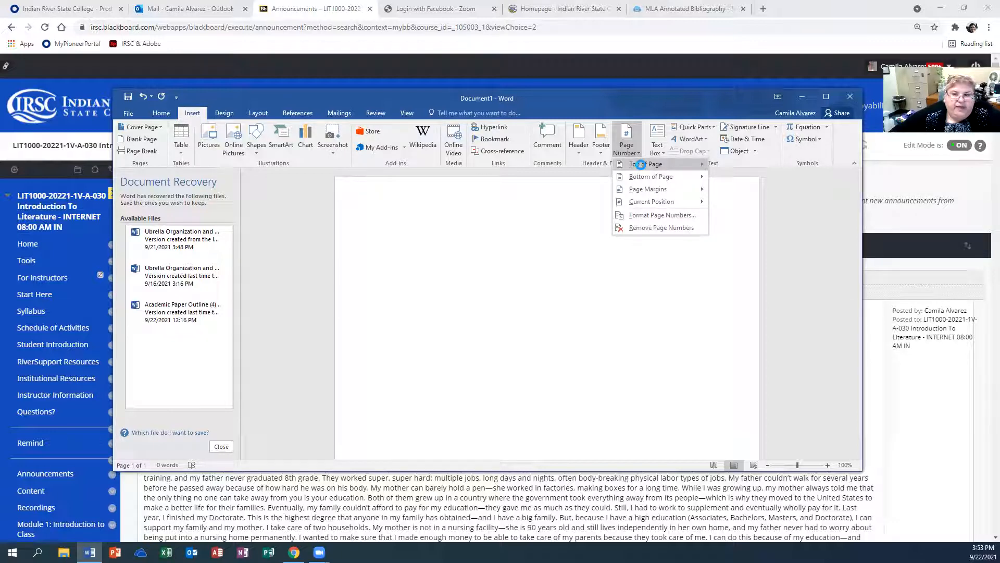
{"action": "mouse_move", "coordinate": [644, 168]}
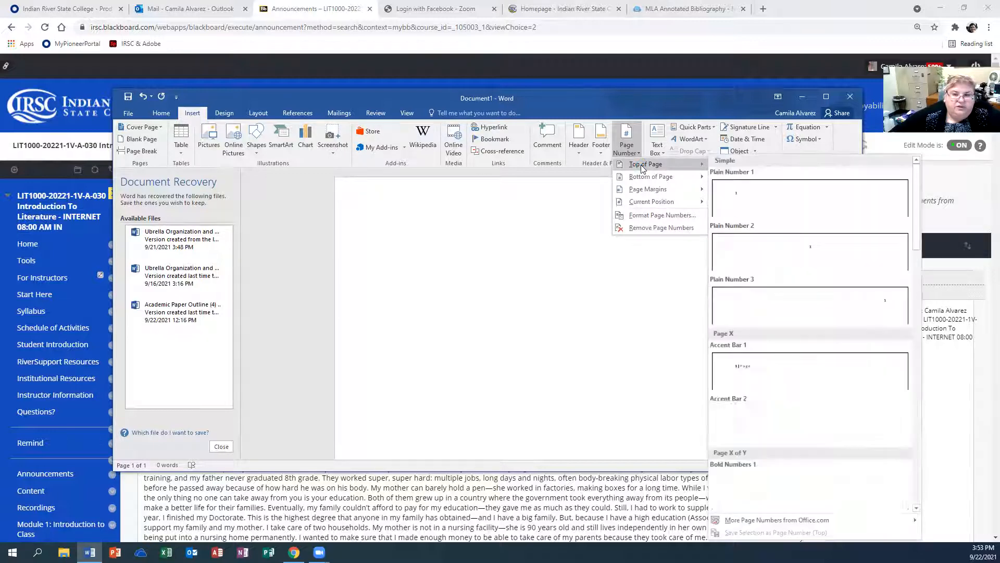
{"action": "left_click", "coordinate": [782, 304]}
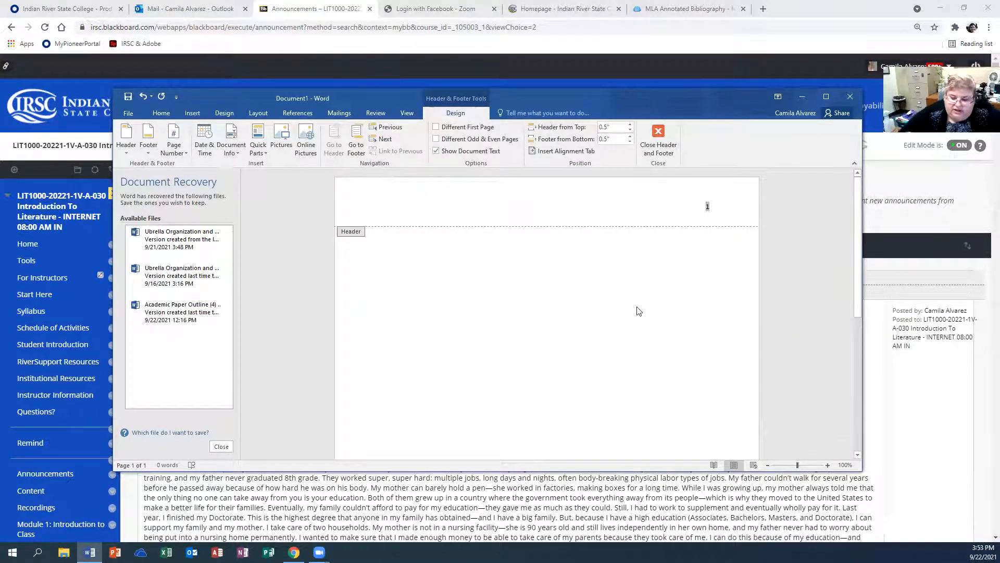
{"action": "type", "text": "Last "}
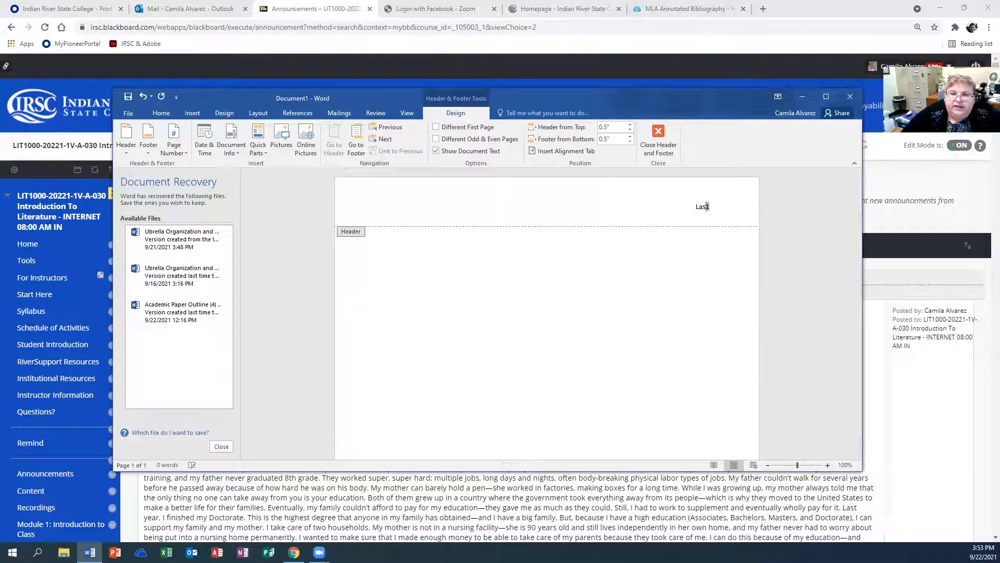
{"action": "type", "text": "n"}
{"action": "key", "text": "BackSpace"}
{"action": "type", "text": "Name"}
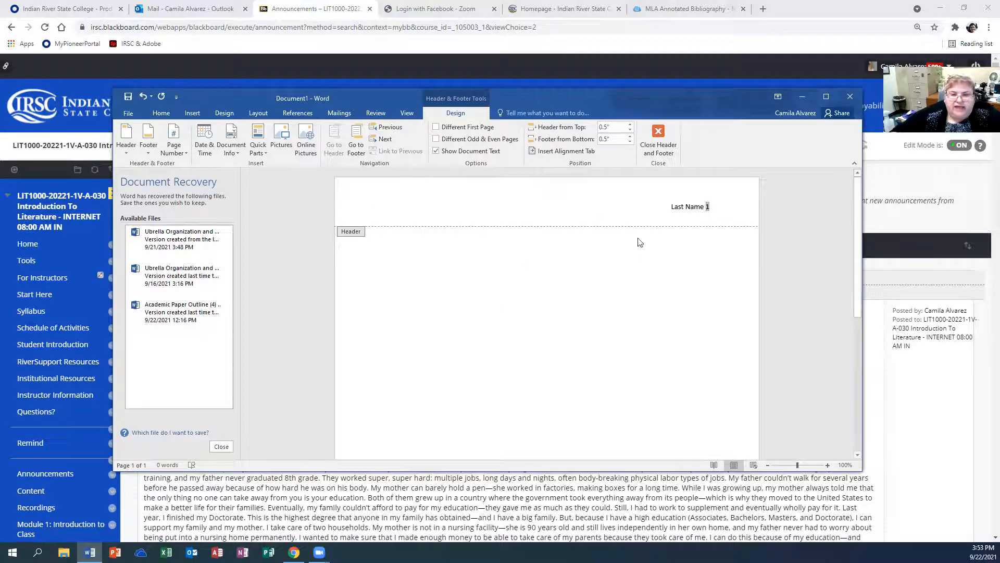
{"action": "double_click", "coordinate": [583, 256]}
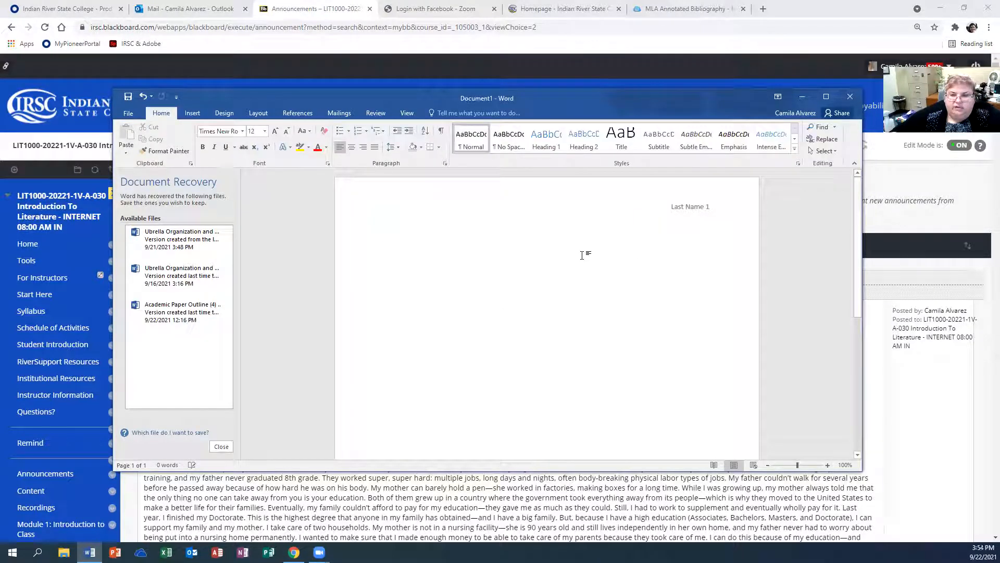
Step: Enter the MLA heading on separate lines: "Student LastName", the instructor's title and surname, "LIT 1000" and "22 September 2021"
{"action": "type", "text": "S"}
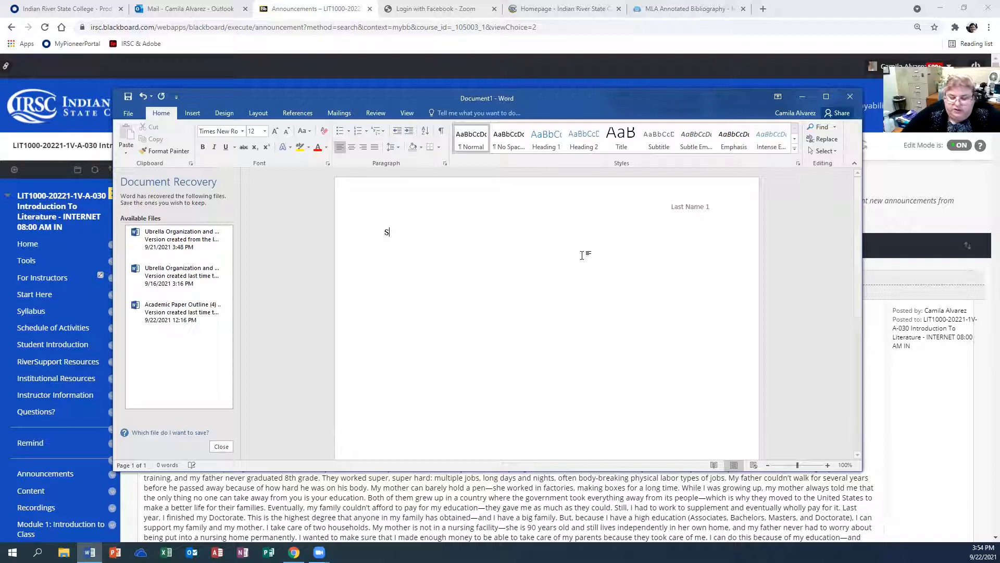
{"action": "type", "text": "tudent LastName"}
{"action": "key", "text": "Return"}
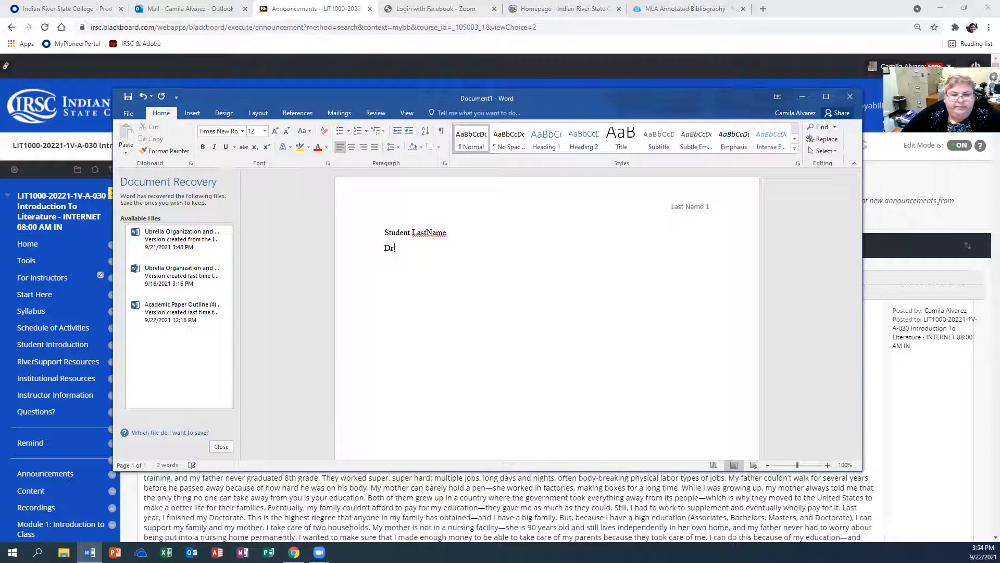
{"action": "type", "text": "Dr. Alvarez LI"}
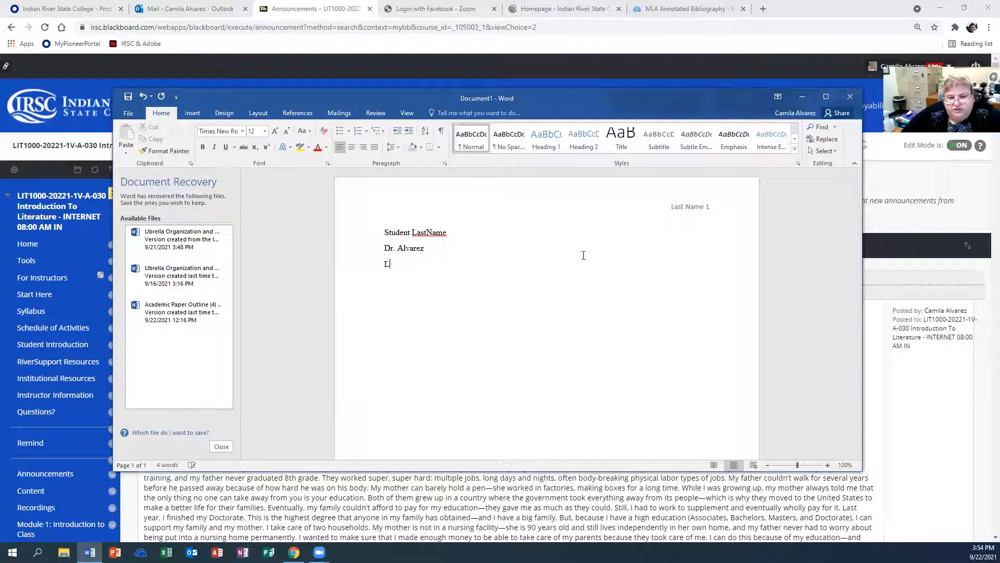
{"action": "type", "text": "T 1000"}
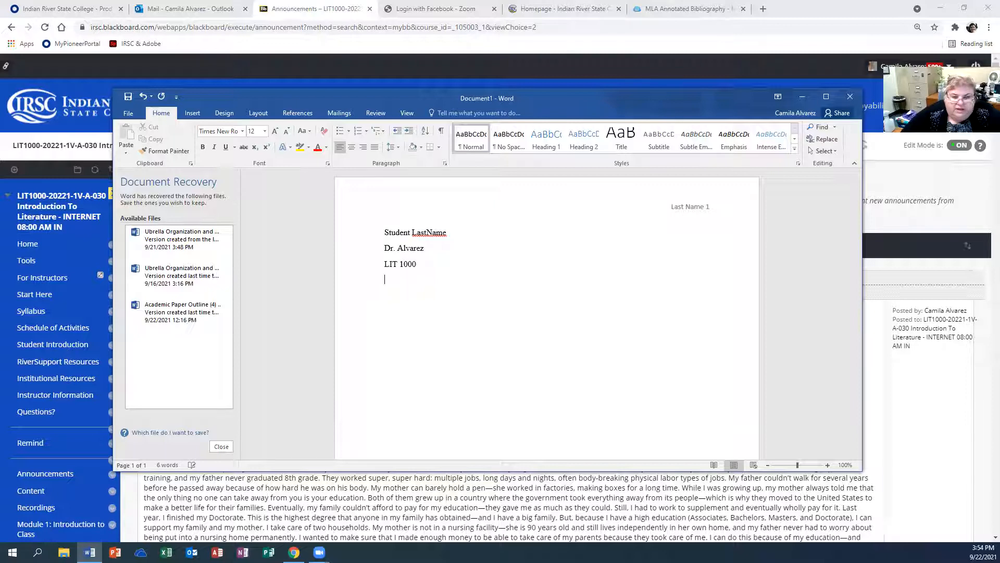
{"action": "key", "text": "Return"}
{"action": "type", "text": "22 "}
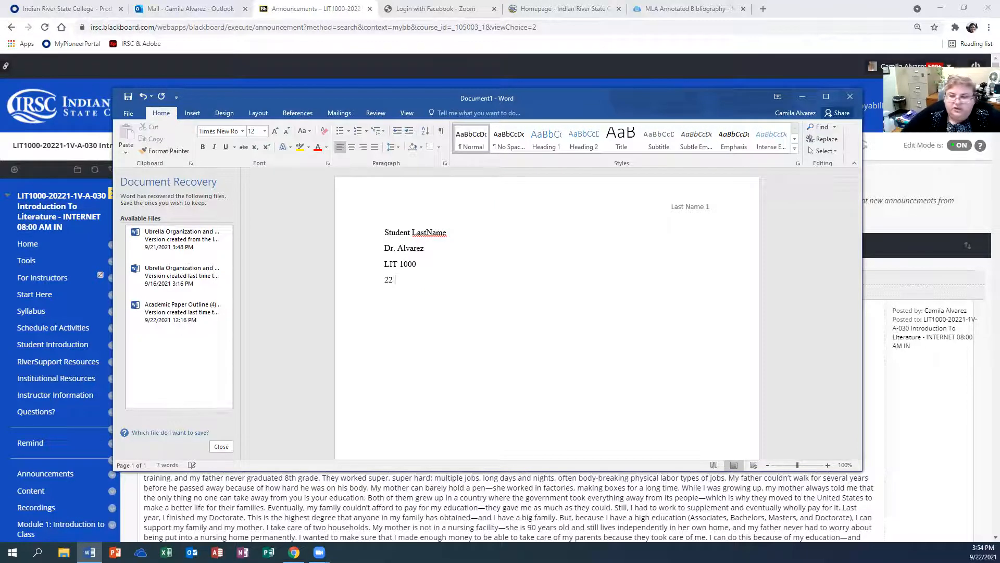
{"action": "type", "text": "S"}
{"action": "key", "text": "Return"}
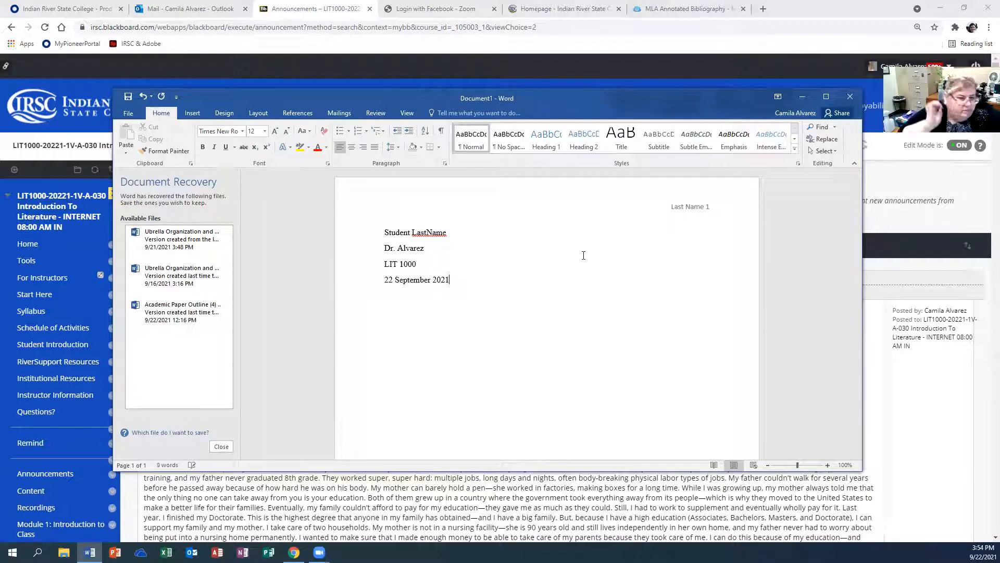
Step: Add a centred title below the date reading "Annotated Bibliography—The Consequence of Gender in Girl and The Little Mermaid"
{"action": "key", "text": "Return"}
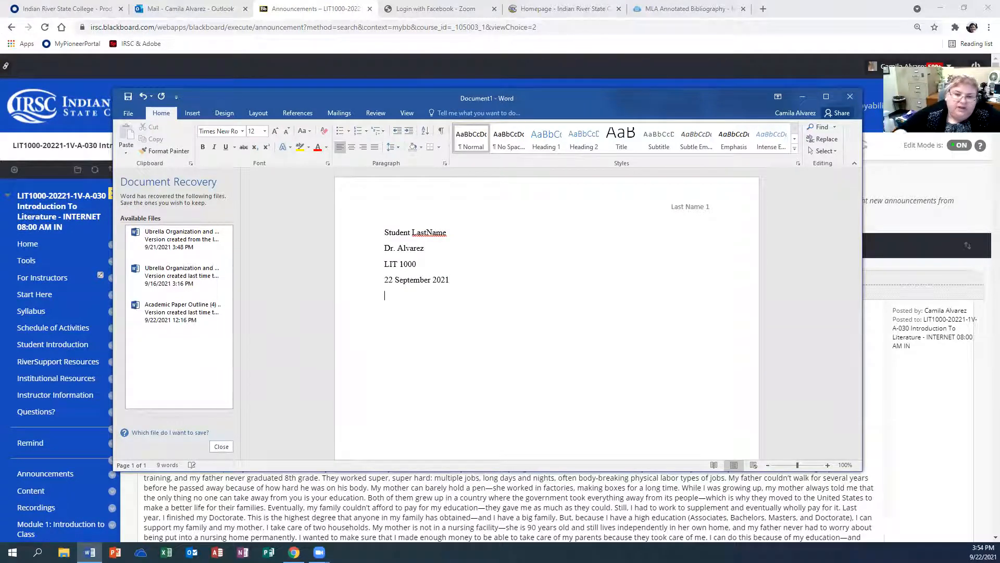
{"action": "left_click", "coordinate": [351, 150]}
{"action": "type", "text": "Annotated Bibliography--"}
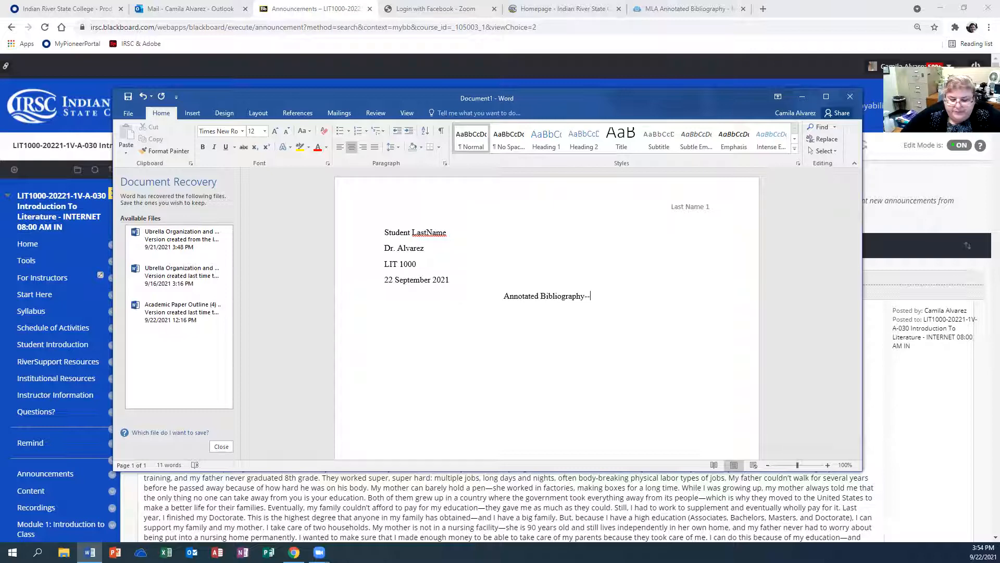
{"action": "type", "text": "The Cons"}
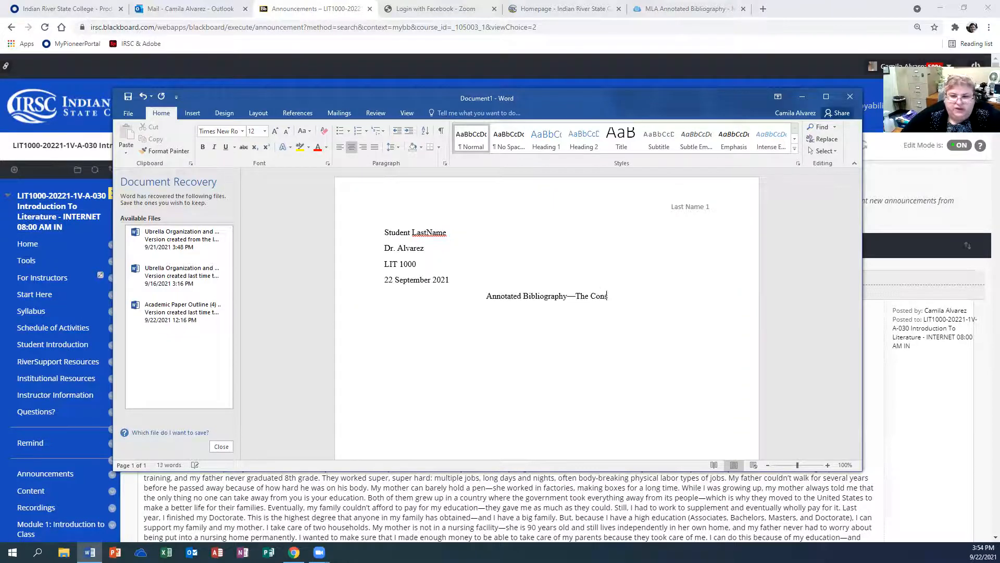
{"action": "type", "text": "e"}
{"action": "type", "text": "quent"}
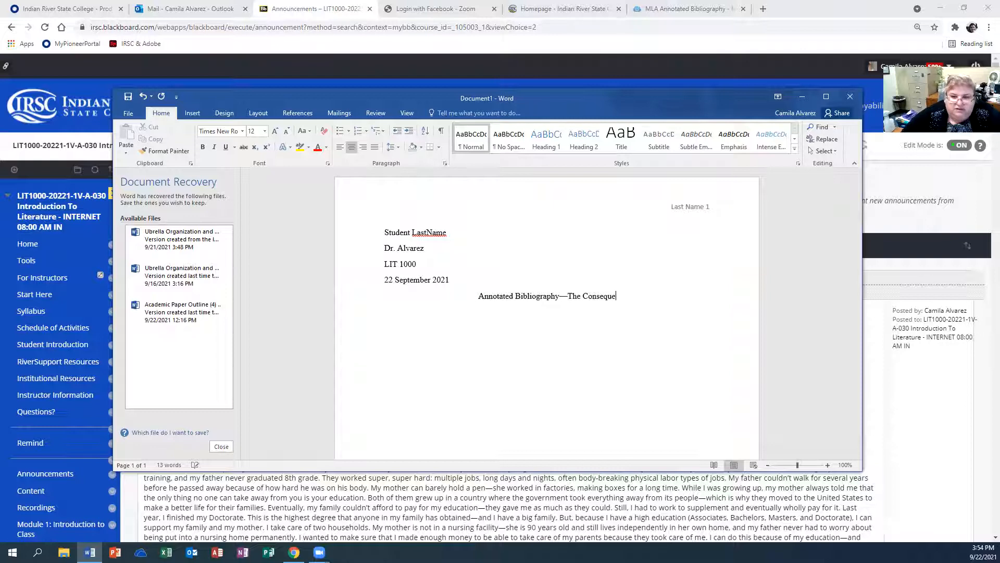
{"action": "key", "text": "BackSpace"}
{"action": "key", "text": "BackSpace"}
{"action": "type", "text": "ce "}
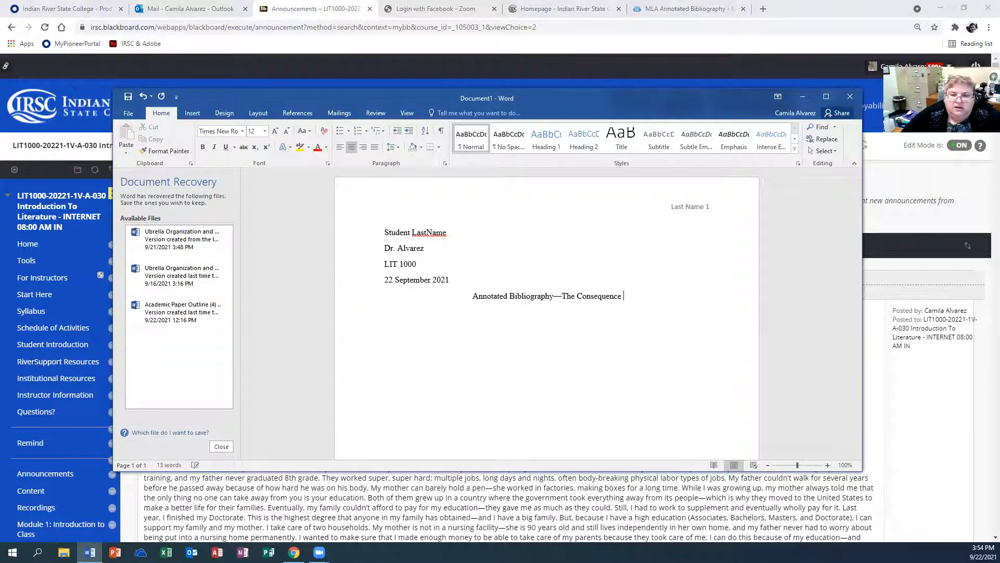
{"action": "type", "text": "of Gender i"}
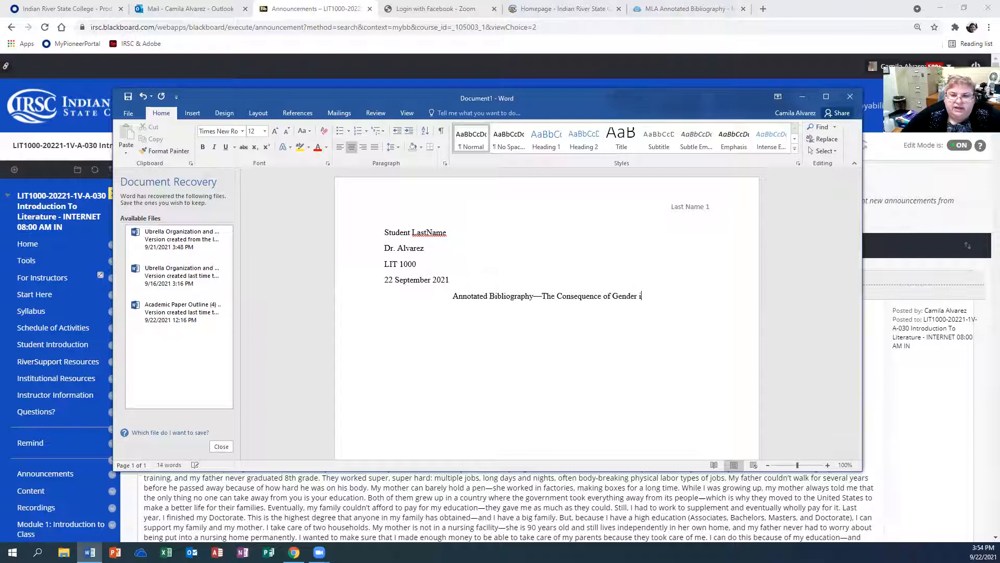
{"action": "type", "text": "n Girl"}
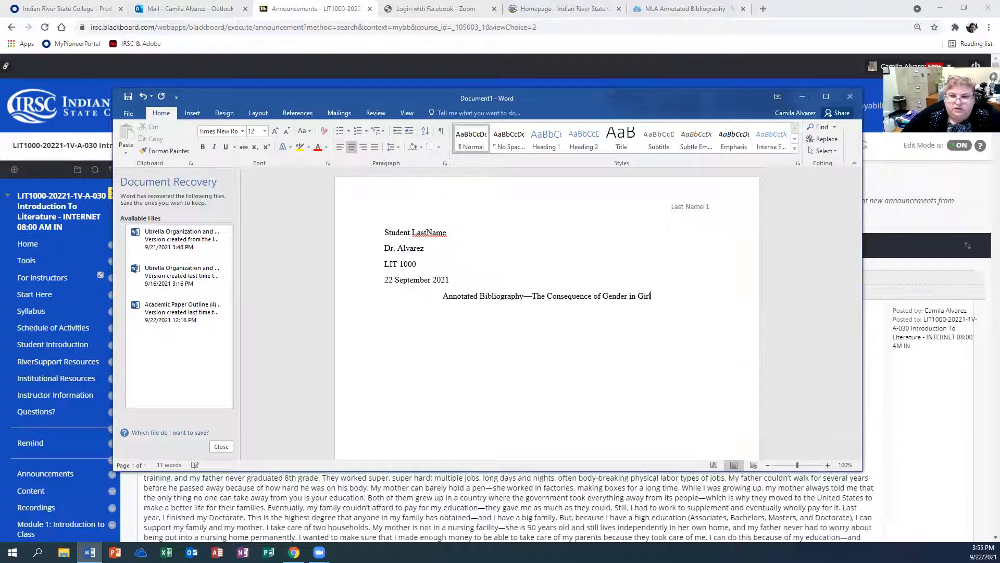
{"action": "type", "text": " and T"}
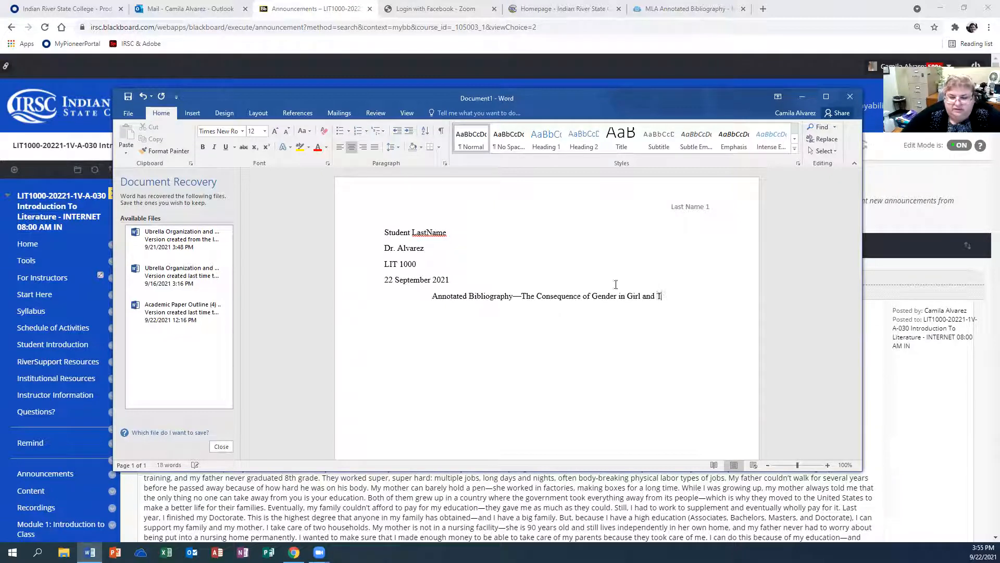
{"action": "type", "text": "he Little "}
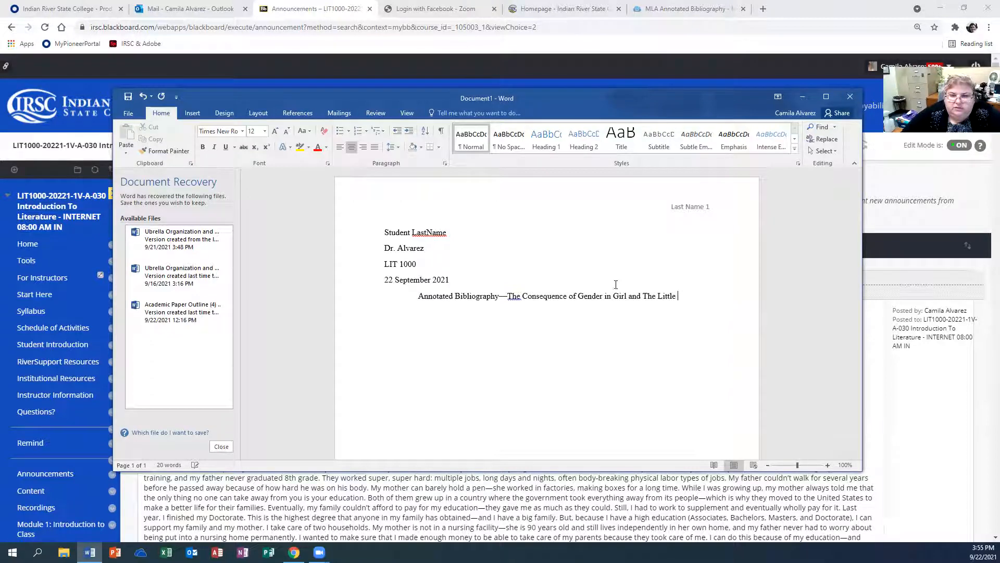
{"action": "type", "text": "Mermaid"}
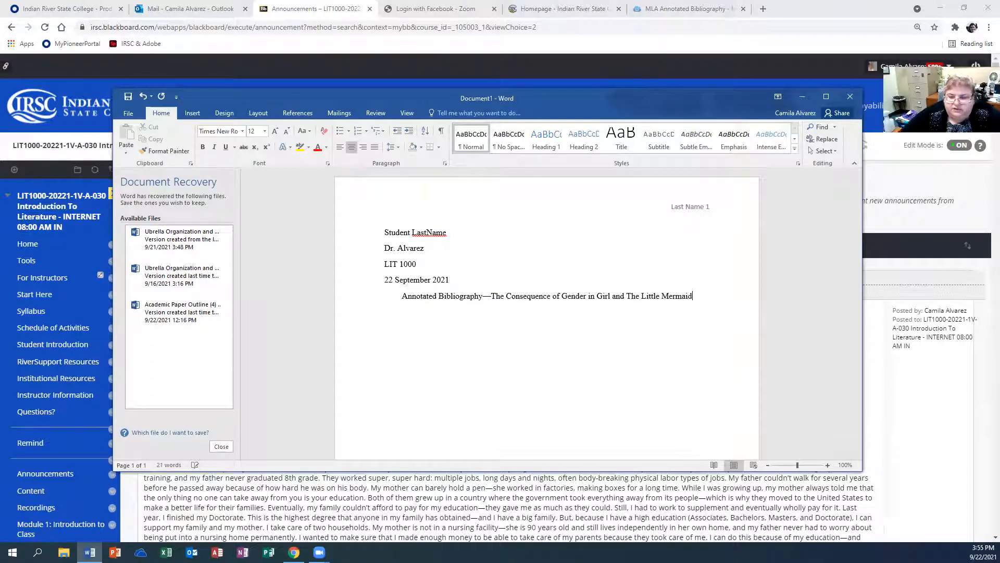
Step: Put quotation marks around "Girl" in the title and italicize "The Little Mermaid"
{"action": "left_click", "coordinate": [596, 295]}
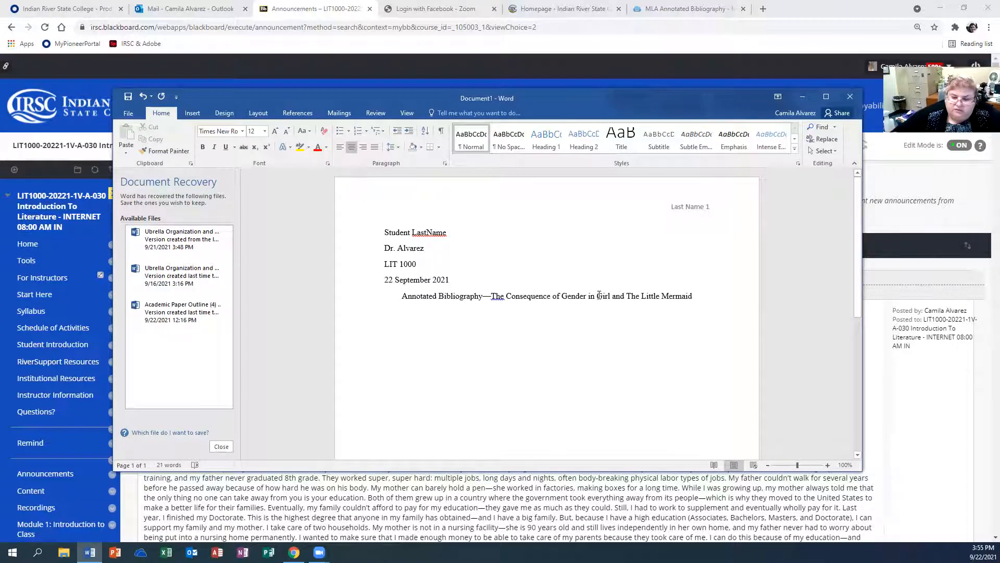
{"action": "type", "text": "\""}
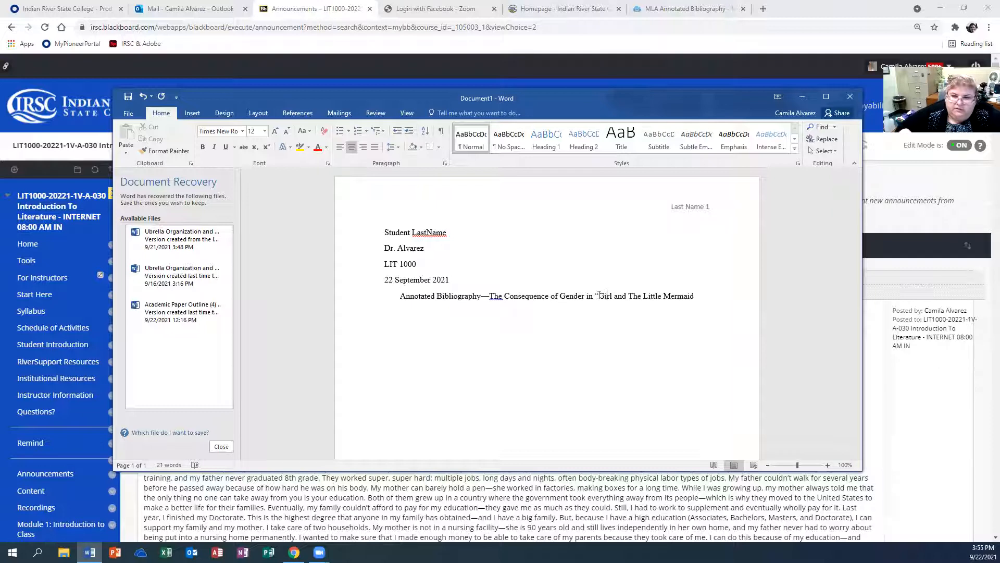
{"action": "type", "text": "\""}
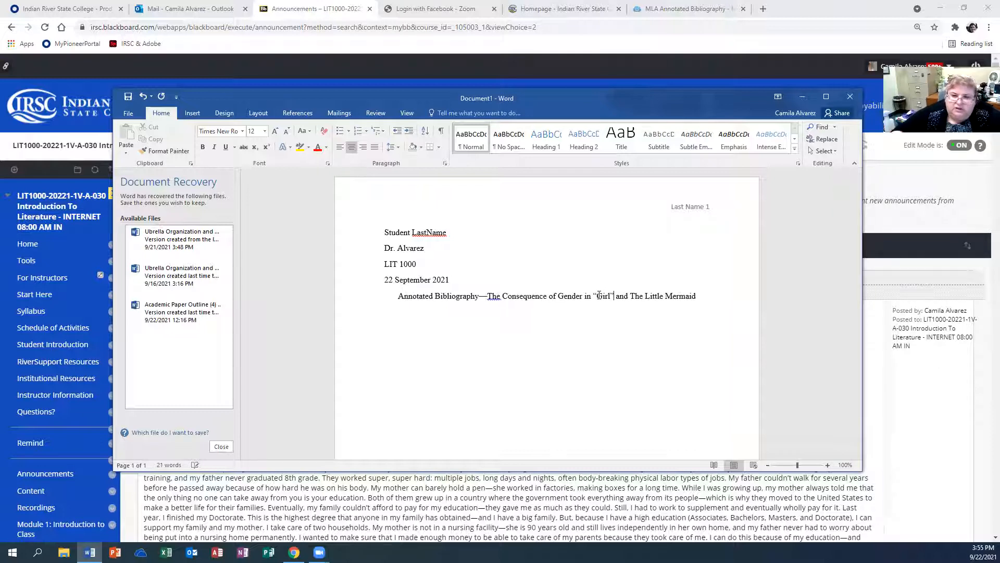
{"action": "left_click_drag", "start_coordinate": [632, 292], "coordinate": [697, 296]}
{"action": "left_click", "coordinate": [698, 279]}
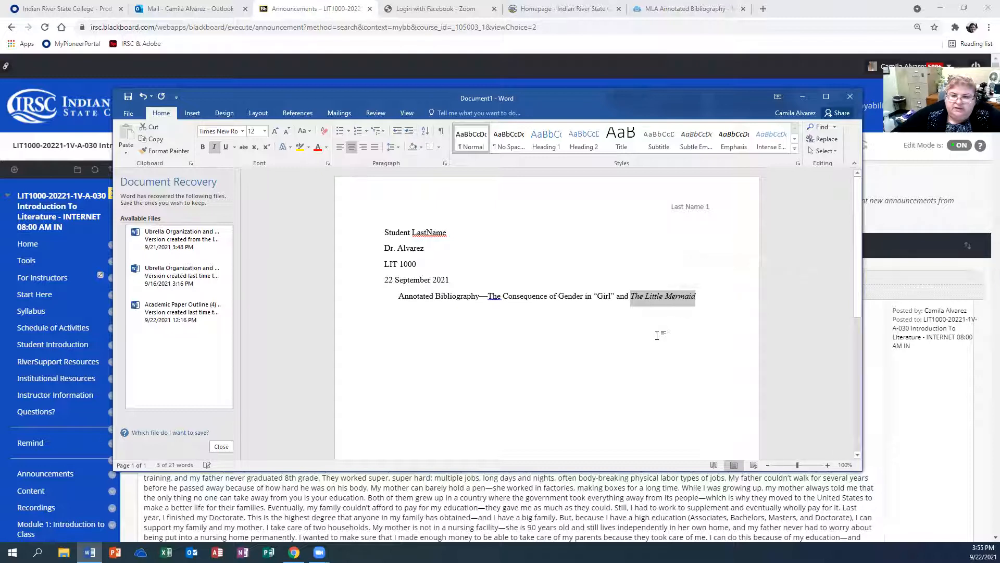
{"action": "left_click", "coordinate": [661, 333]}
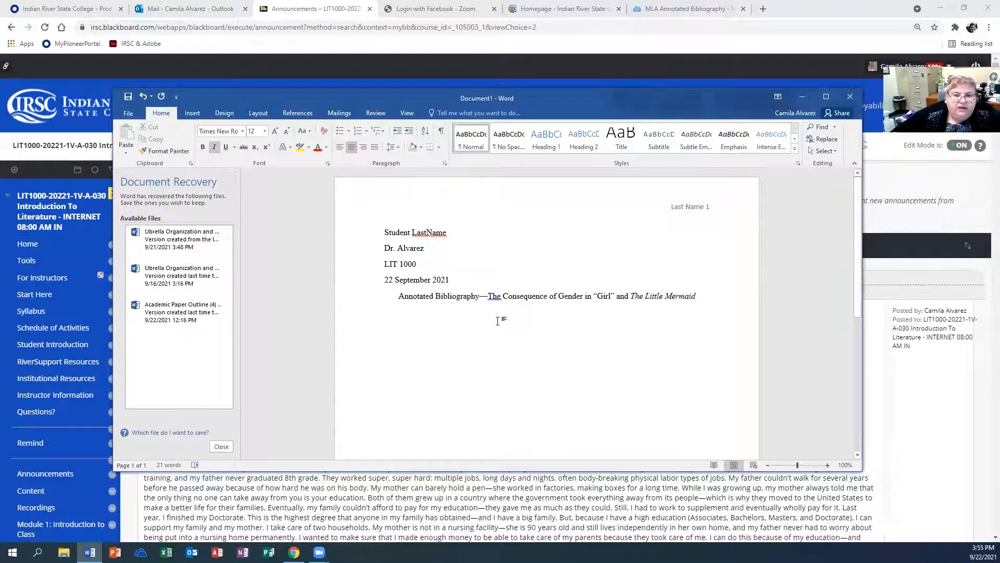
Step: Replace the dash after "Annotated Bibliography" in the title with a colon and a space, and start a new line below the title
{"action": "left_click", "coordinate": [490, 295]}
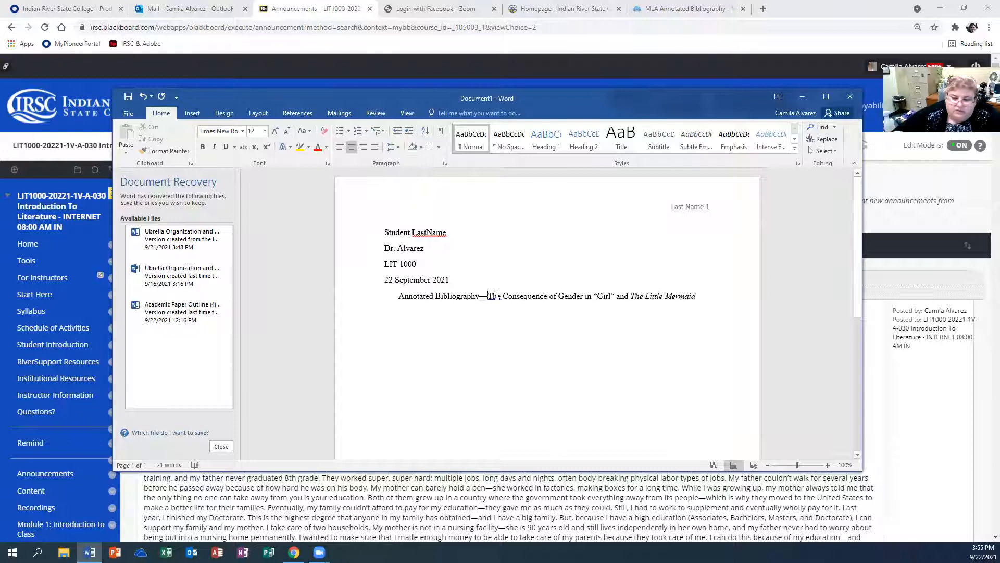
{"action": "key", "text": "BackSpace"}
{"action": "type", "text": ":"}
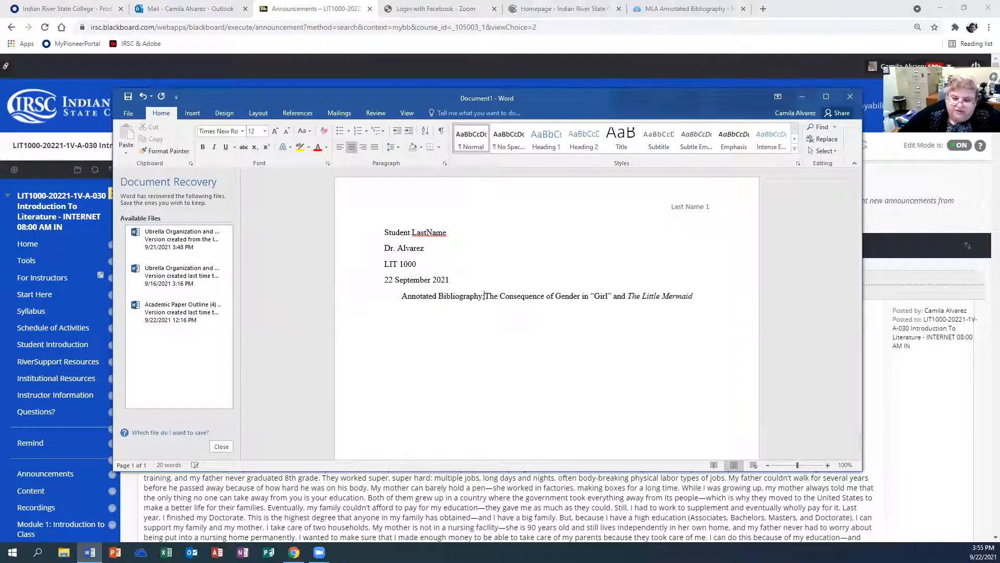
{"action": "left_click", "coordinate": [706, 300]}
{"action": "key", "text": "Return"}
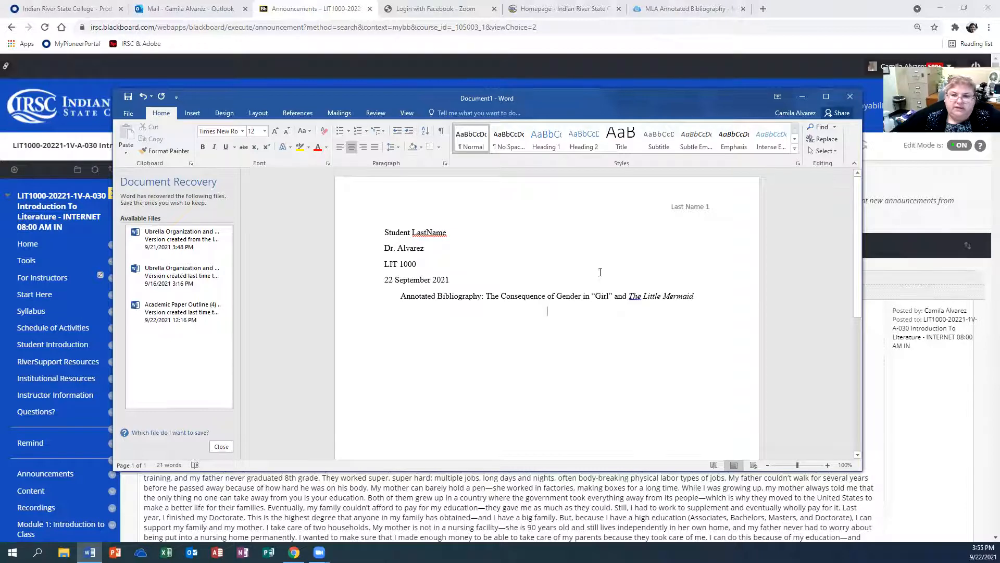
Step: Switch to the browser's MLA Annotated Bibliography guide and go back to the library home page
{"action": "double_click", "coordinate": [659, 108]}
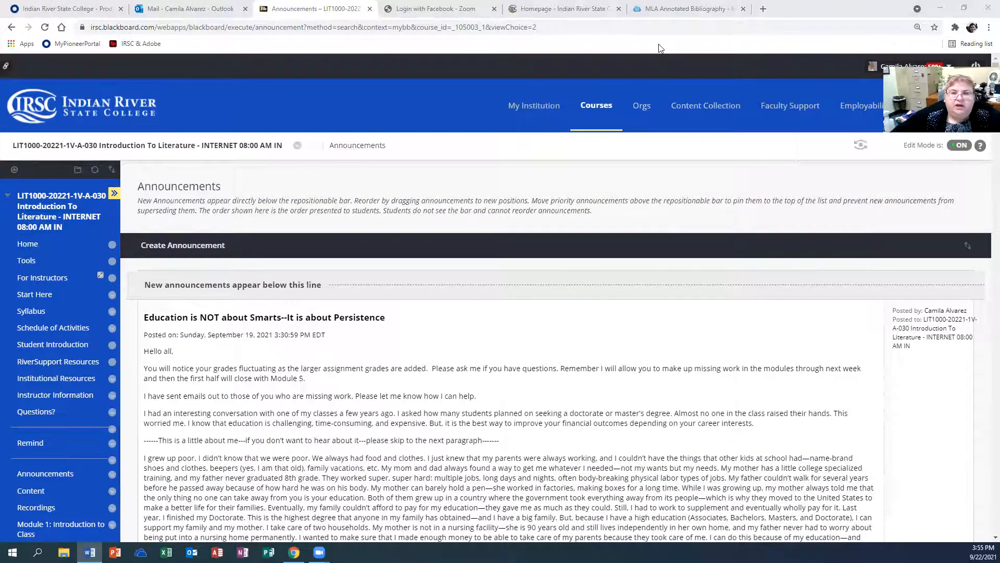
{"action": "left_click", "coordinate": [661, 9]}
{"action": "scroll", "coordinate": [886, 349], "scroll_direction": "up", "scroll_amount": 10}
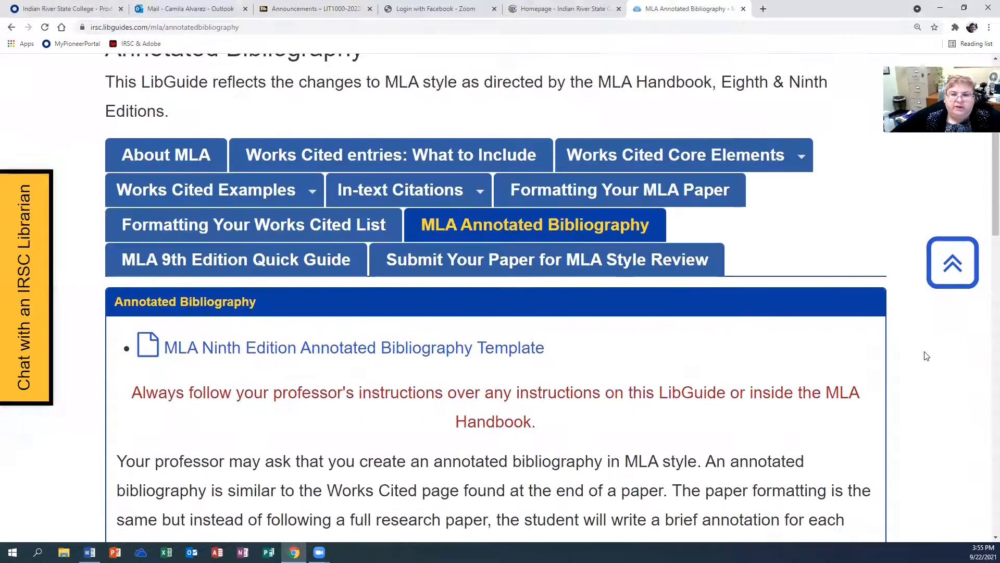
{"action": "scroll", "coordinate": [927, 356], "scroll_direction": "up", "scroll_amount": 4}
{"action": "scroll", "coordinate": [424, 397], "scroll_direction": "up", "scroll_amount": 1}
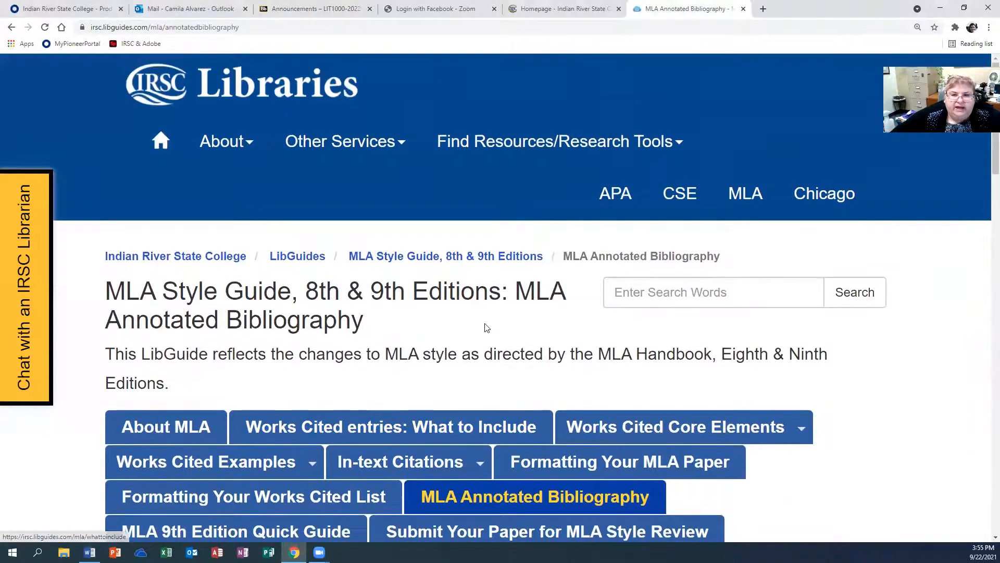
{"action": "left_click", "coordinate": [11, 28]}
{"action": "left_click", "coordinate": [11, 27]}
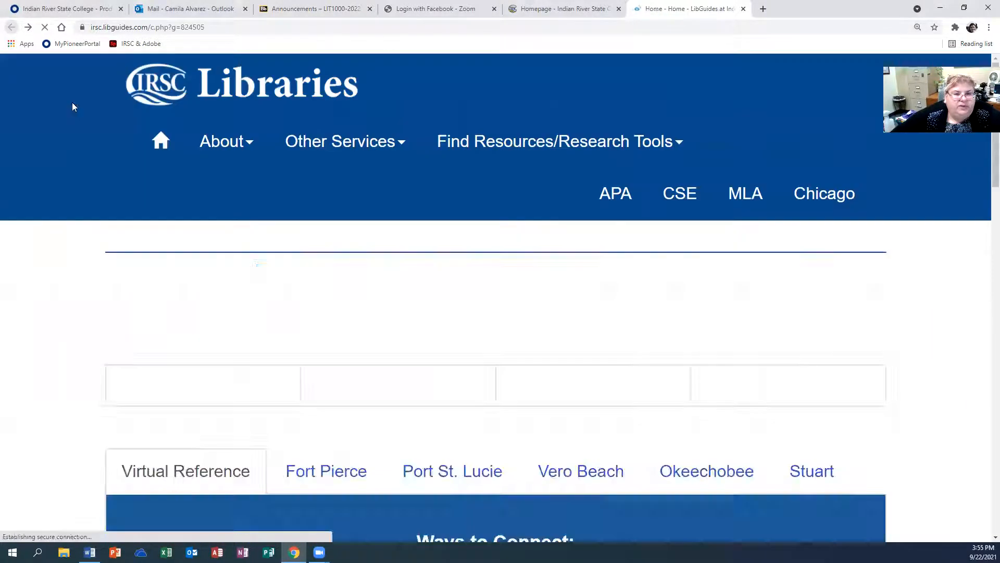
Step: Open Databases by Subject from the library's research tools and look over the A-Z Databases filters
{"action": "left_click", "coordinate": [375, 149]}
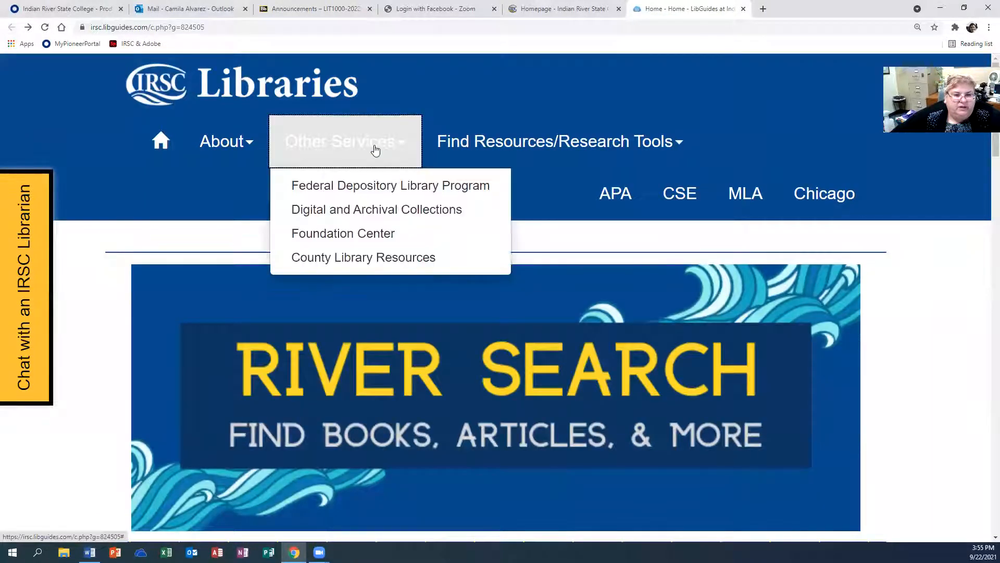
{"action": "left_click", "coordinate": [585, 156]}
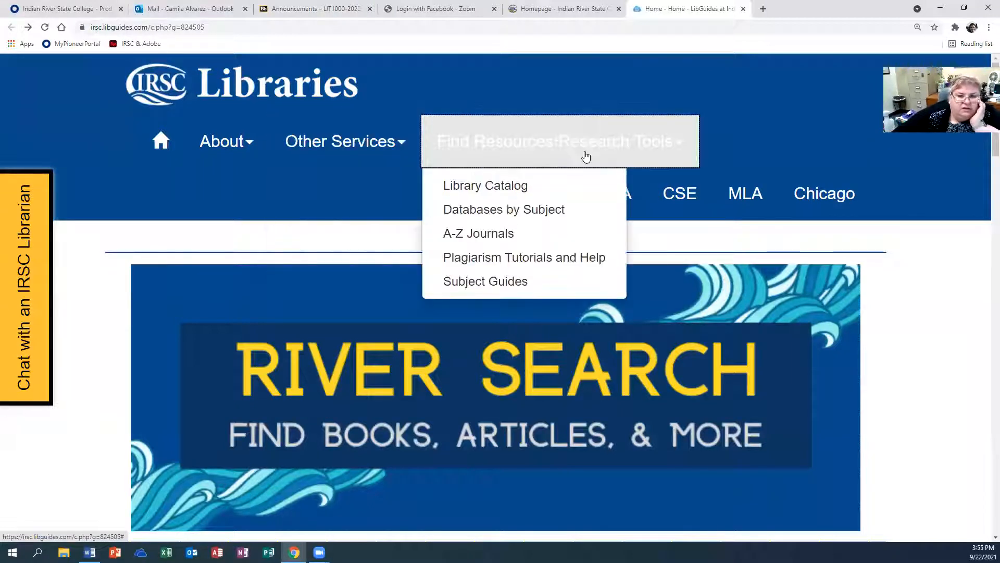
{"action": "left_click", "coordinate": [537, 209]}
{"action": "scroll", "coordinate": [536, 211], "scroll_direction": "down", "scroll_amount": 3}
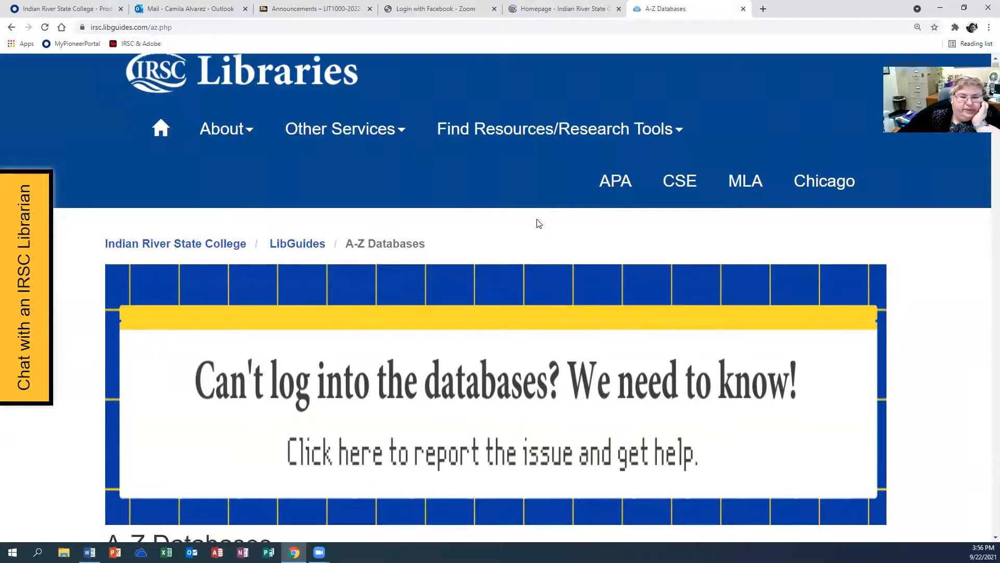
{"action": "scroll", "coordinate": [542, 216], "scroll_direction": "down", "scroll_amount": 3}
{"action": "scroll", "coordinate": [544, 212], "scroll_direction": "down", "scroll_amount": 1}
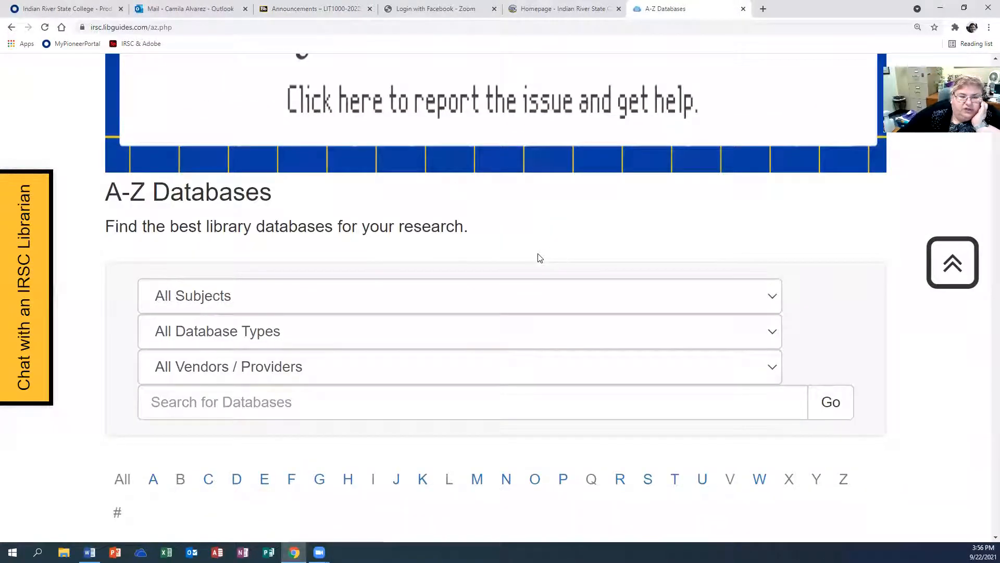
{"action": "scroll", "coordinate": [540, 257], "scroll_direction": "up", "scroll_amount": 2}
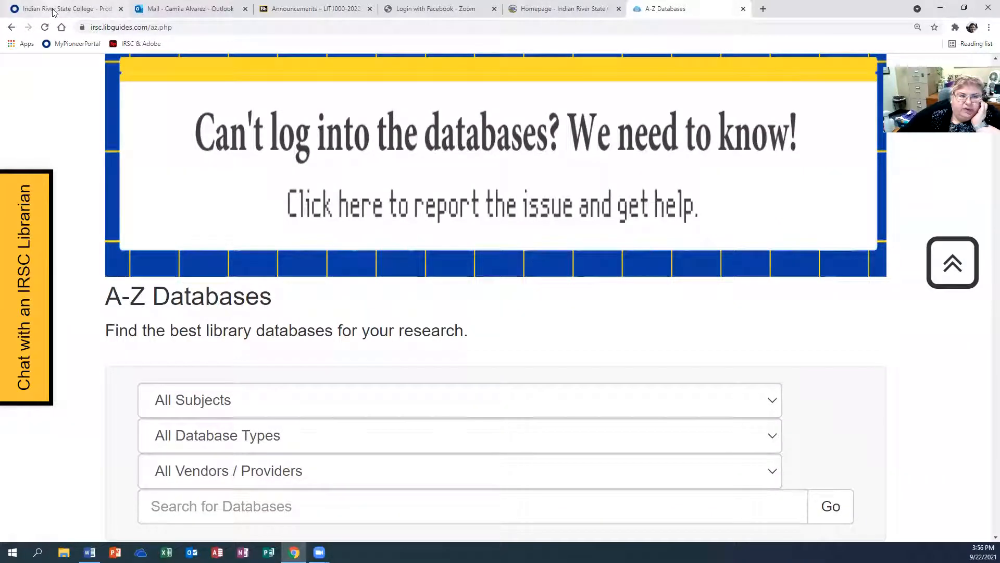
Step: Open the library's A-Z Databases from the college portal and narrow the list to the Literary Criticisms subject
{"action": "left_click", "coordinate": [78, 9]}
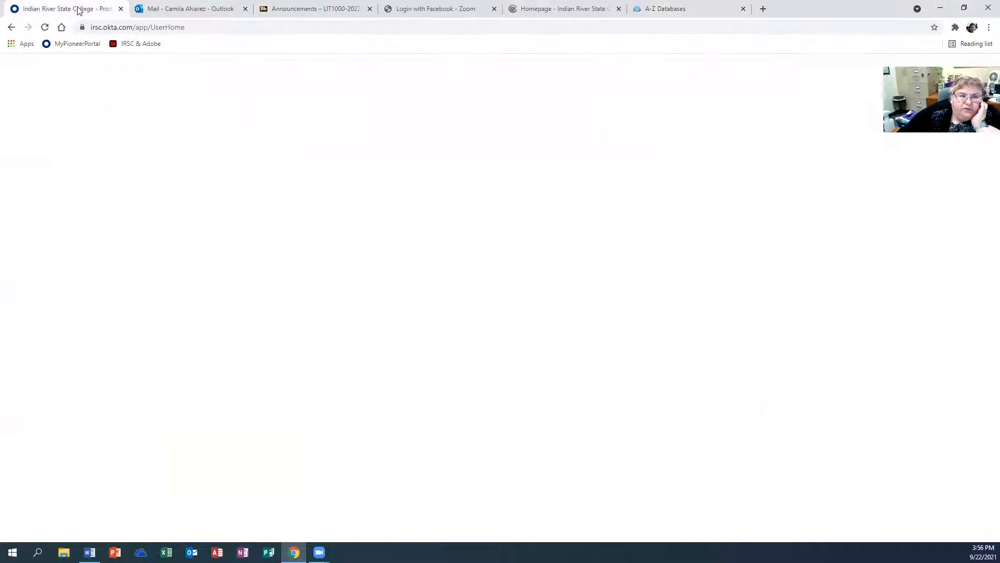
{"action": "left_click", "coordinate": [450, 407]}
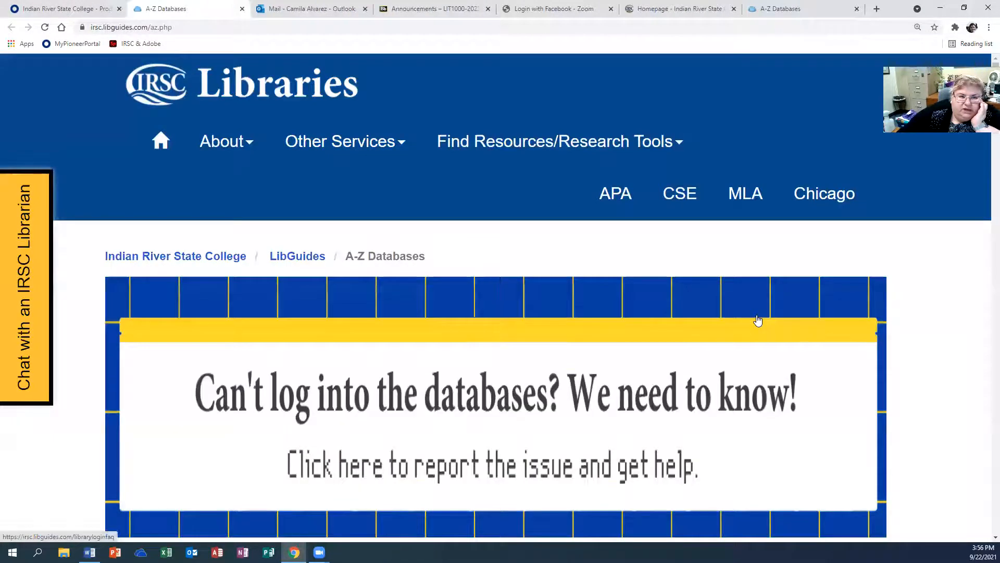
{"action": "scroll", "coordinate": [758, 320], "scroll_direction": "down", "scroll_amount": 7}
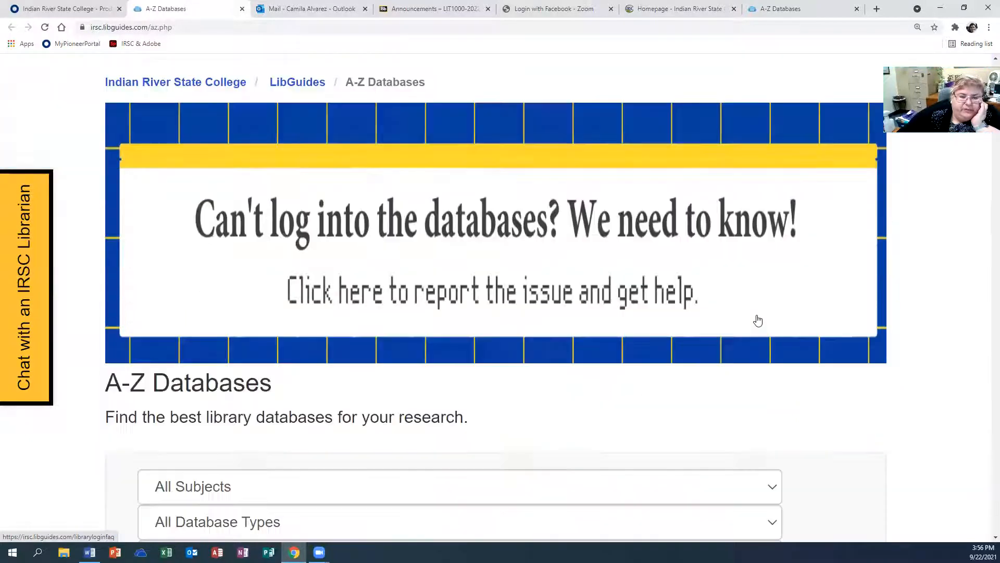
{"action": "scroll", "coordinate": [758, 319], "scroll_direction": "down", "scroll_amount": 6}
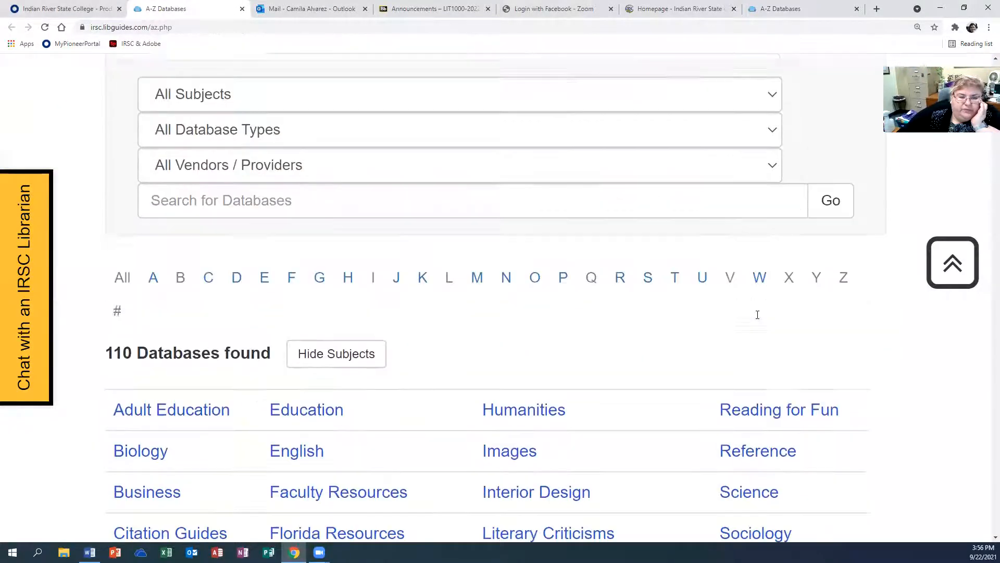
{"action": "scroll", "coordinate": [758, 319], "scroll_direction": "down", "scroll_amount": 3}
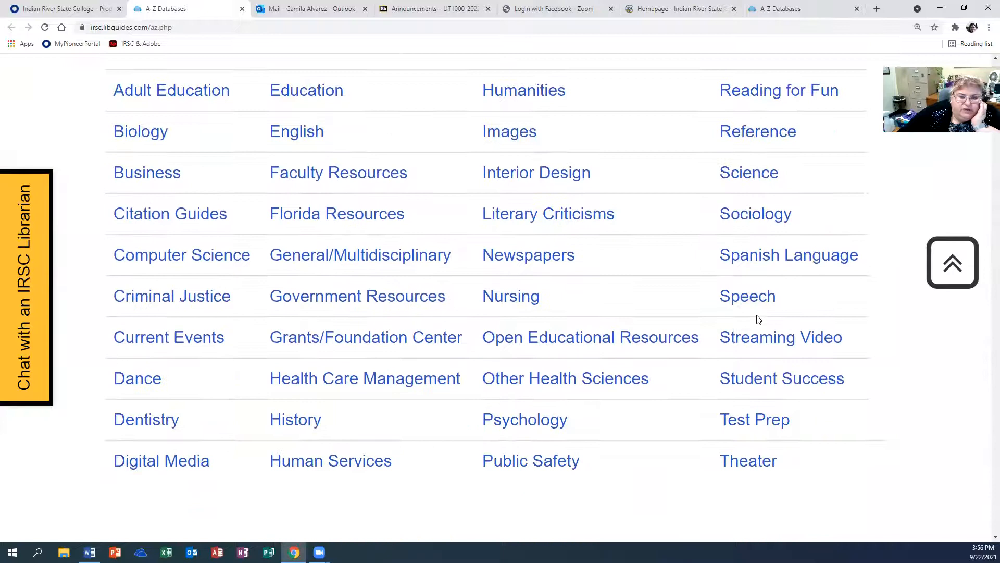
{"action": "left_click", "coordinate": [561, 222]}
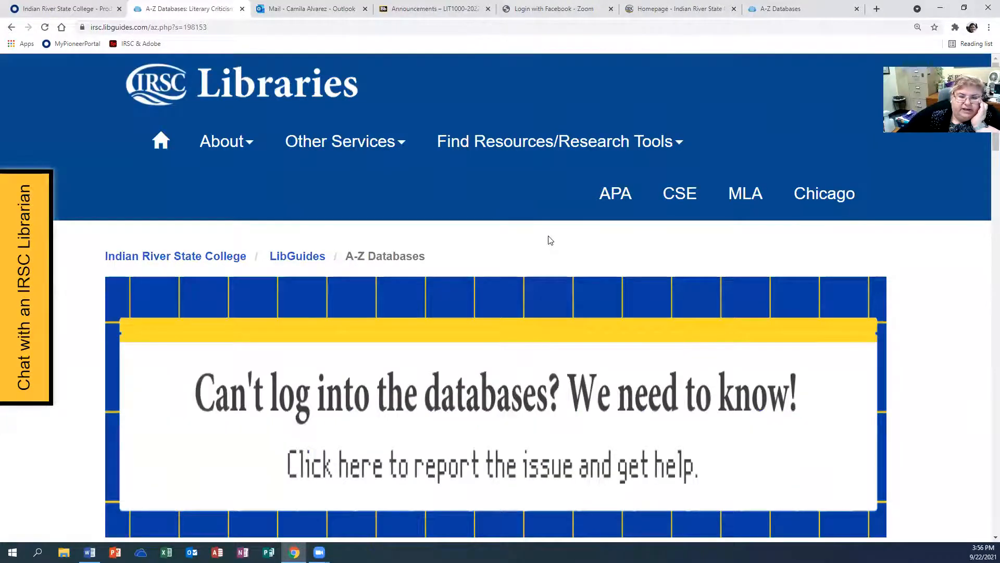
Step: Look through the Best Bets databases for Literary Criticisms, from EBSCO Academic Search Complete to JSTOR
{"action": "scroll", "coordinate": [549, 241], "scroll_direction": "down", "scroll_amount": 4}
{"action": "scroll", "coordinate": [550, 241], "scroll_direction": "down", "scroll_amount": 7}
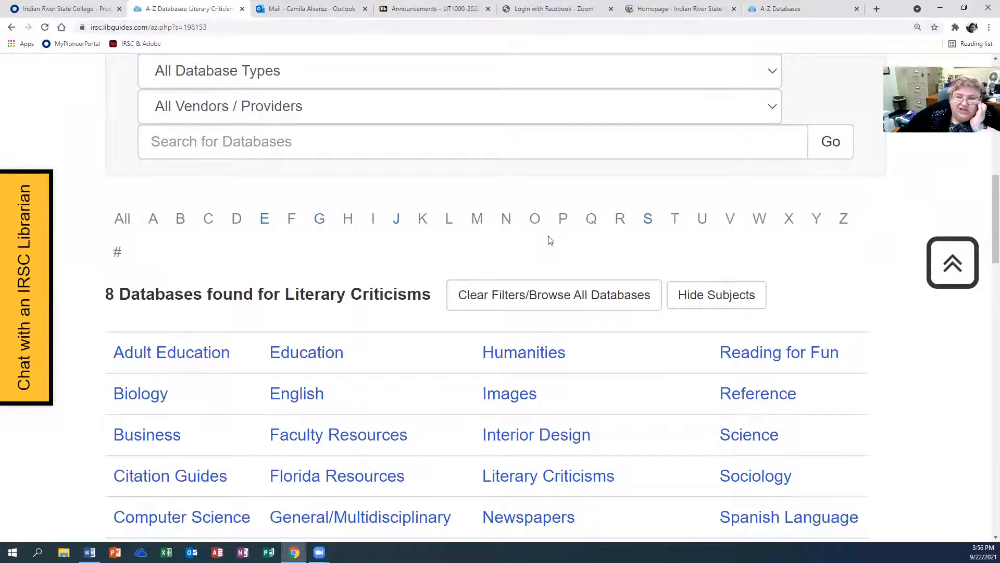
{"action": "scroll", "coordinate": [550, 240], "scroll_direction": "down", "scroll_amount": 9}
{"action": "scroll", "coordinate": [550, 240], "scroll_direction": "down", "scroll_amount": 6}
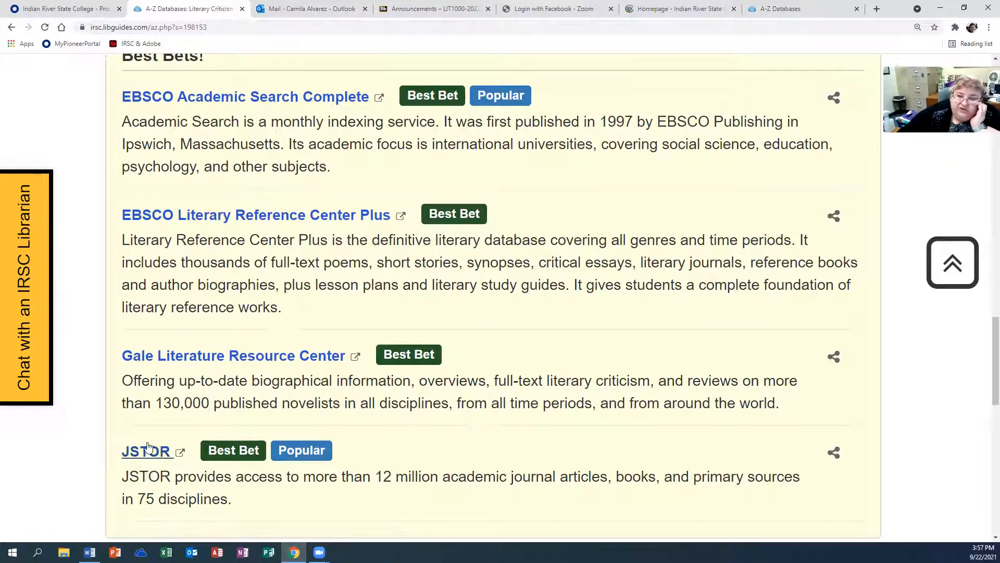
Step: Open Gale Literature Resource Center and run an advanced search for the work "Girl", keeping the full-text limiter
{"action": "left_click", "coordinate": [189, 361]}
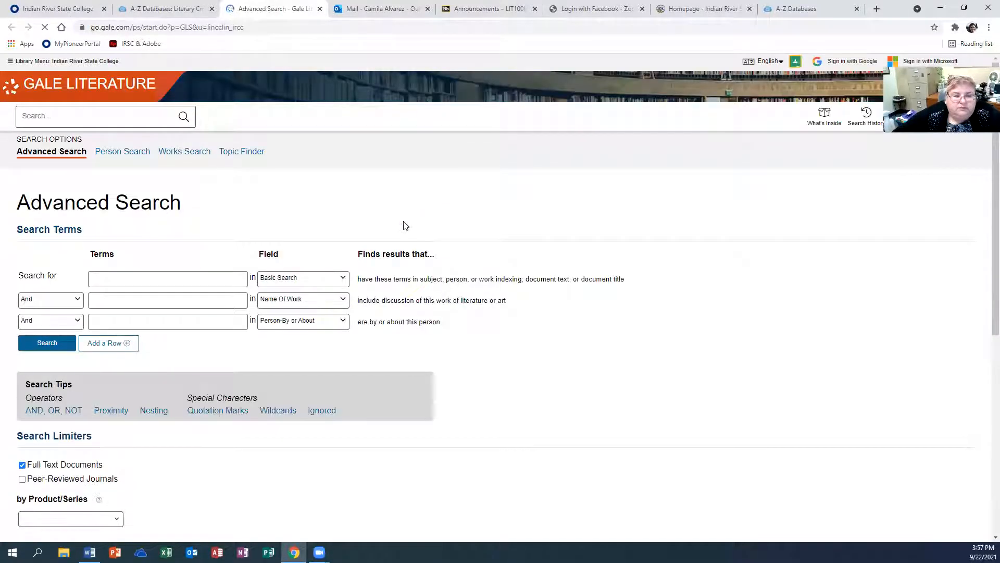
{"action": "scroll", "coordinate": [409, 234], "scroll_direction": "down", "scroll_amount": 2}
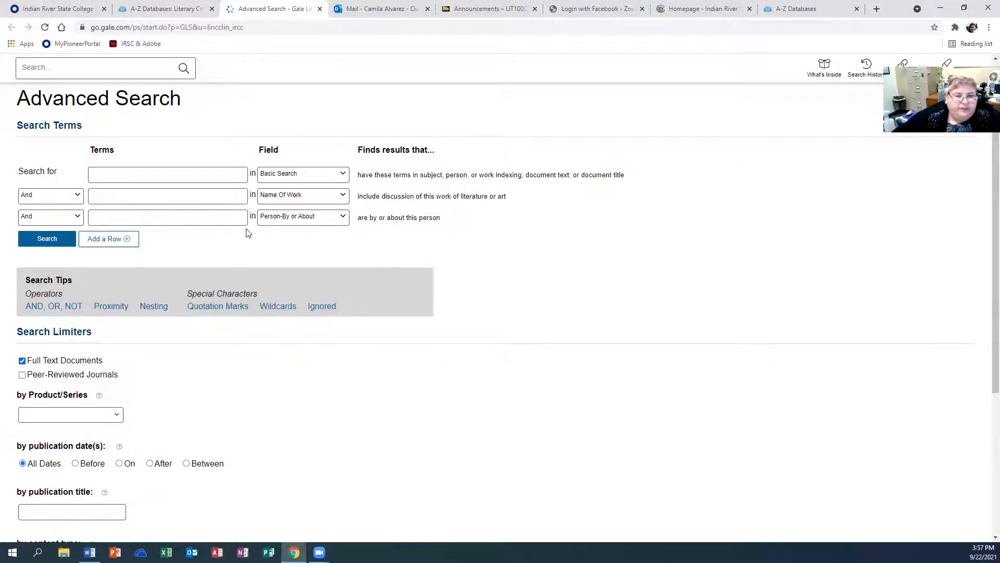
{"action": "left_click", "coordinate": [175, 196]}
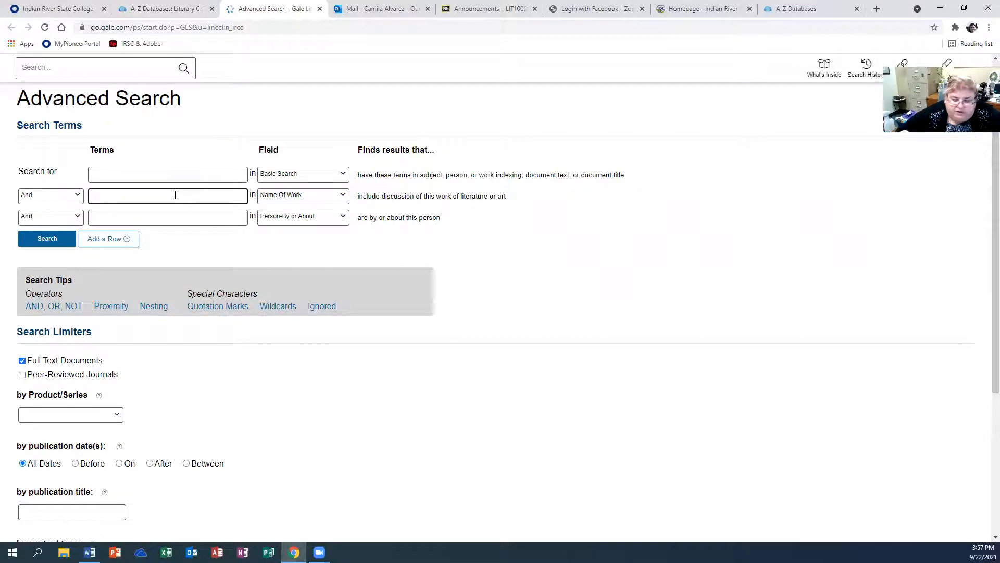
{"action": "type", "text": "Girl"}
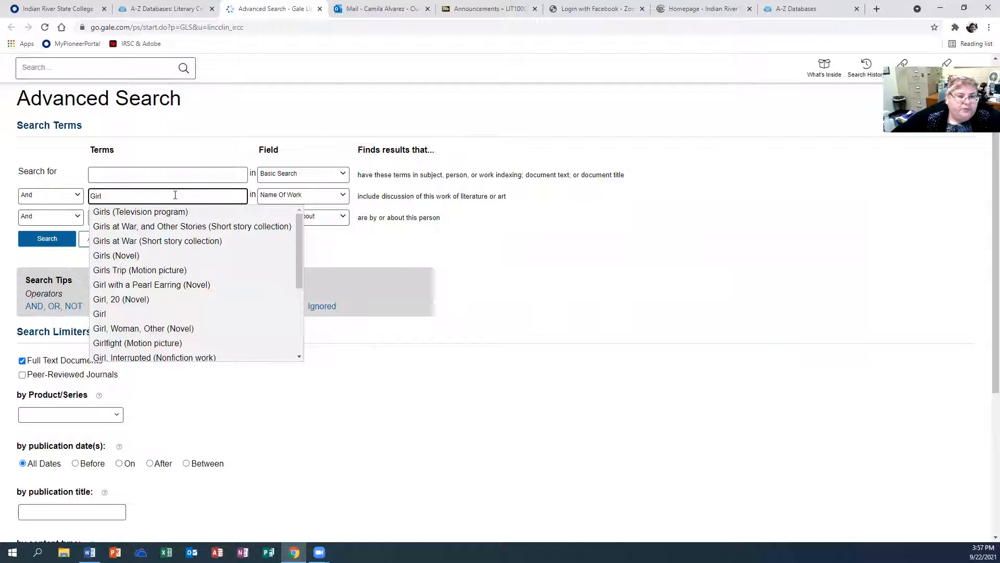
{"action": "left_click", "coordinate": [131, 314]}
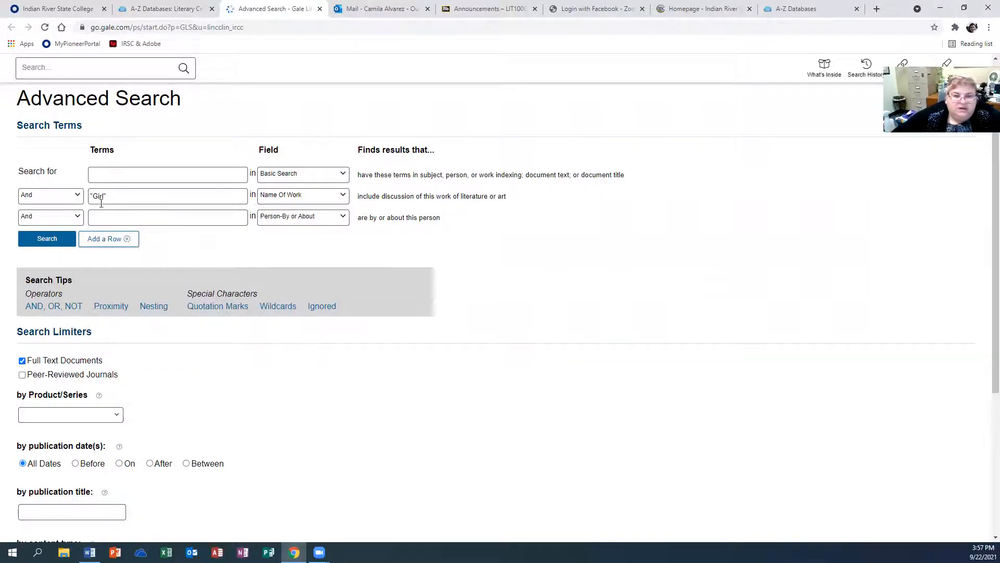
{"action": "left_click", "coordinate": [166, 217]}
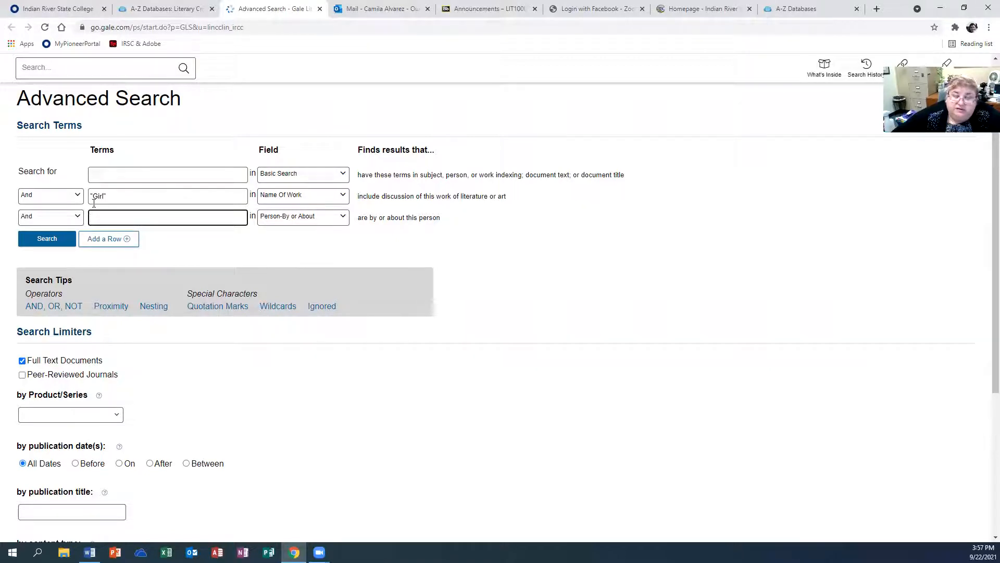
{"action": "left_click", "coordinate": [121, 174]}
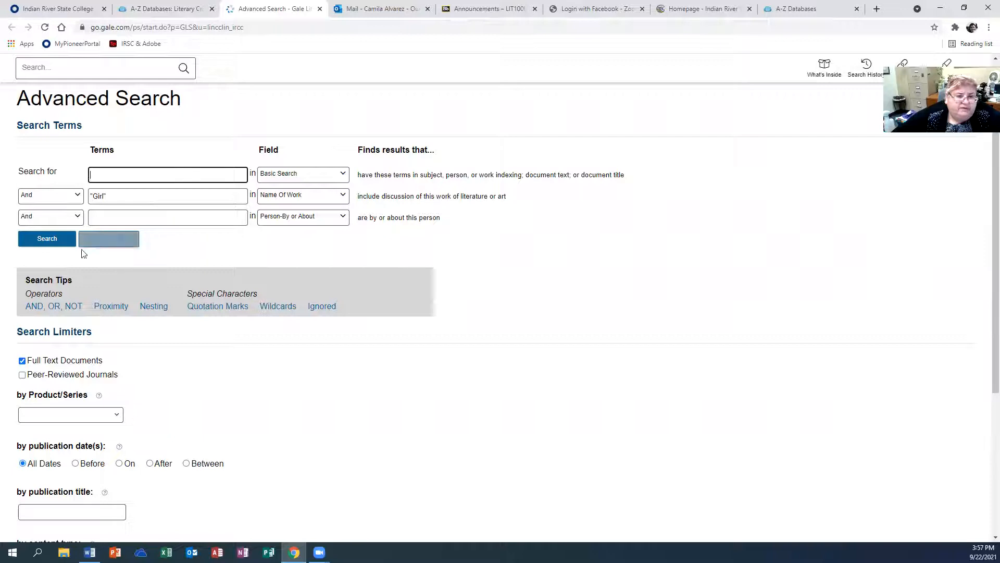
{"action": "left_click", "coordinate": [47, 238]}
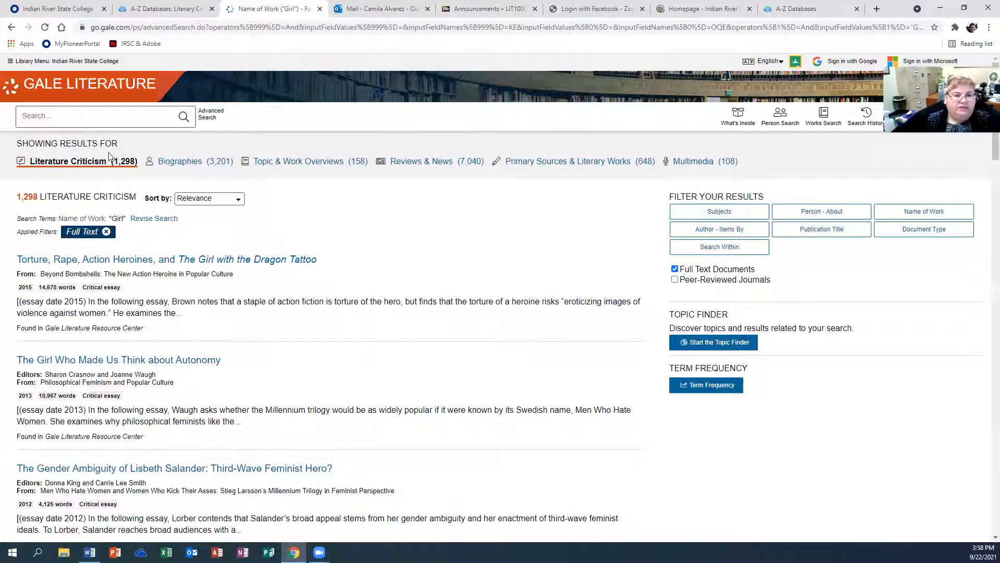
Step: Return to Gale's advanced search and search for the work "Girl" combined with the person "Jamaica Kincaid"
{"action": "left_click", "coordinate": [12, 28]}
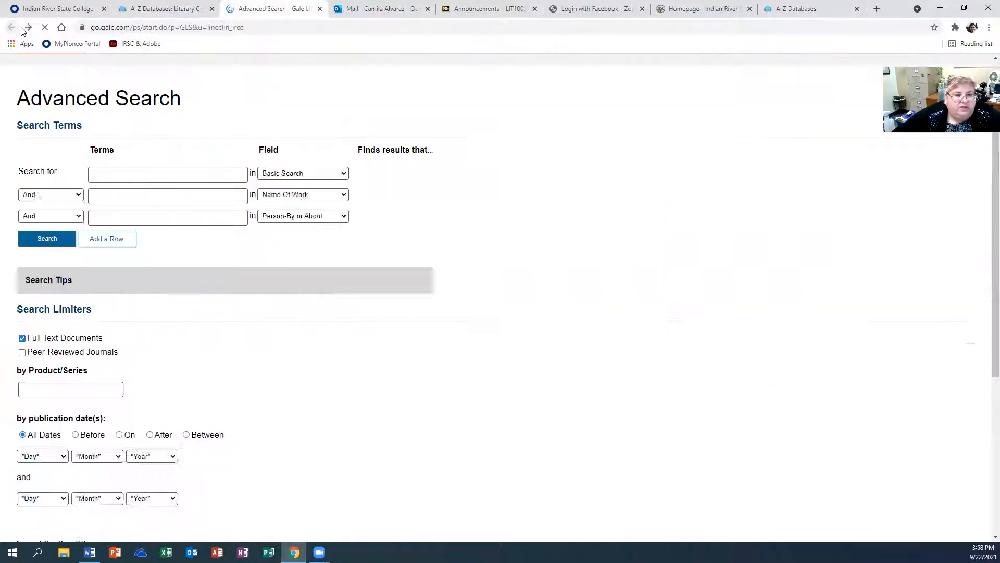
{"action": "left_click", "coordinate": [144, 194]}
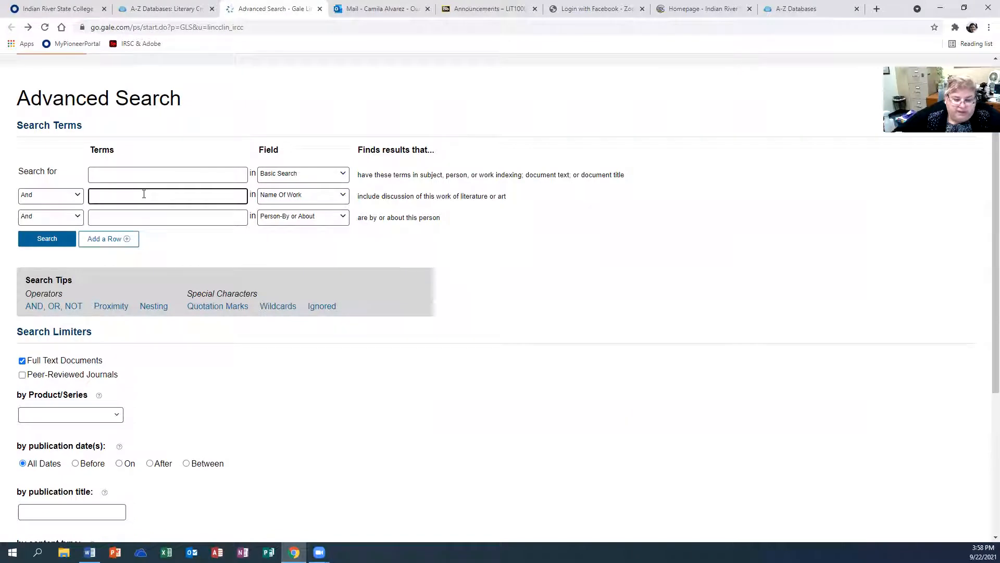
{"action": "type", "text": "Girl"}
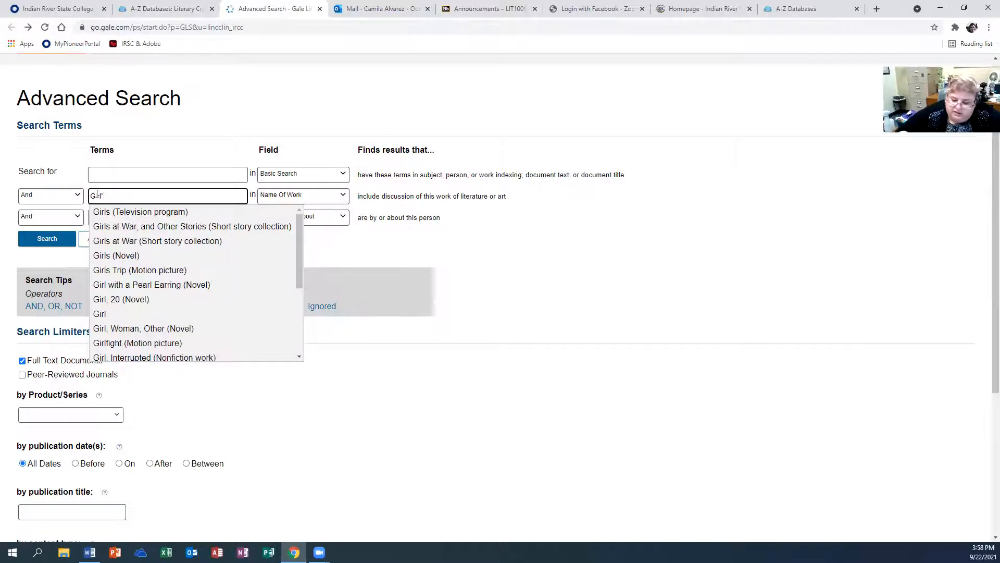
{"action": "type", "text": "\""}
{"action": "left_click", "coordinate": [623, 255]}
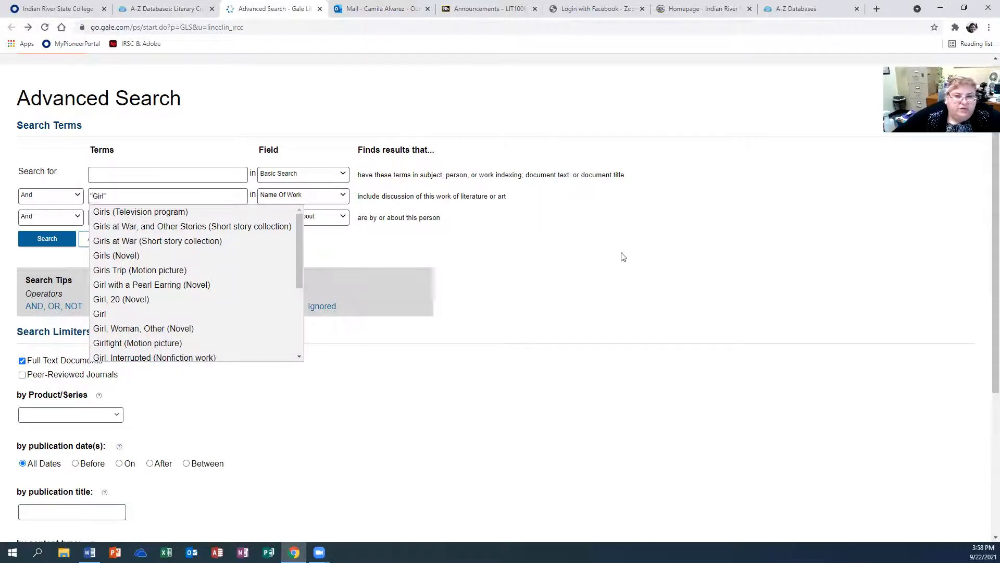
{"action": "left_click", "coordinate": [201, 219]}
{"action": "type", "text": "Ja"}
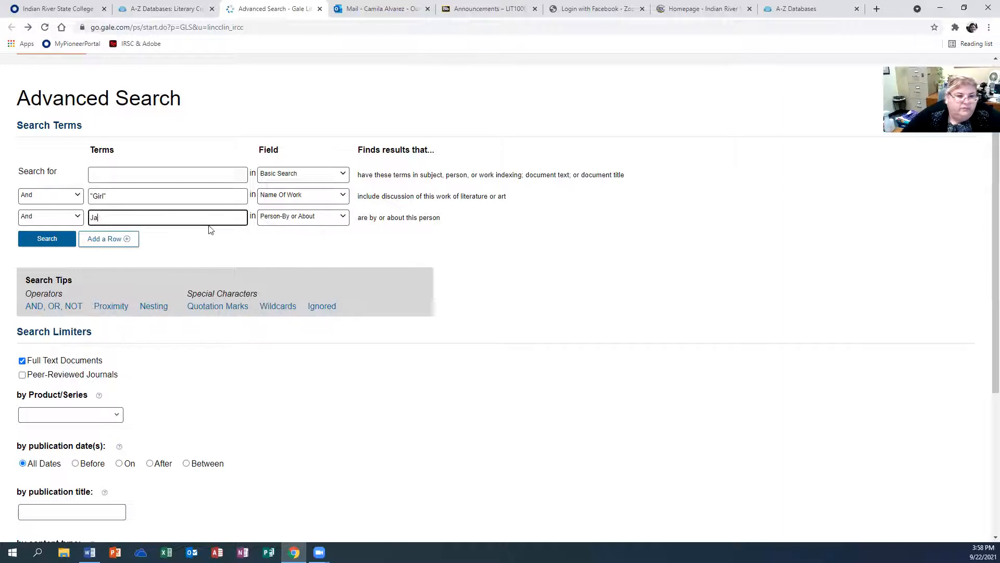
{"action": "type", "text": "mai"}
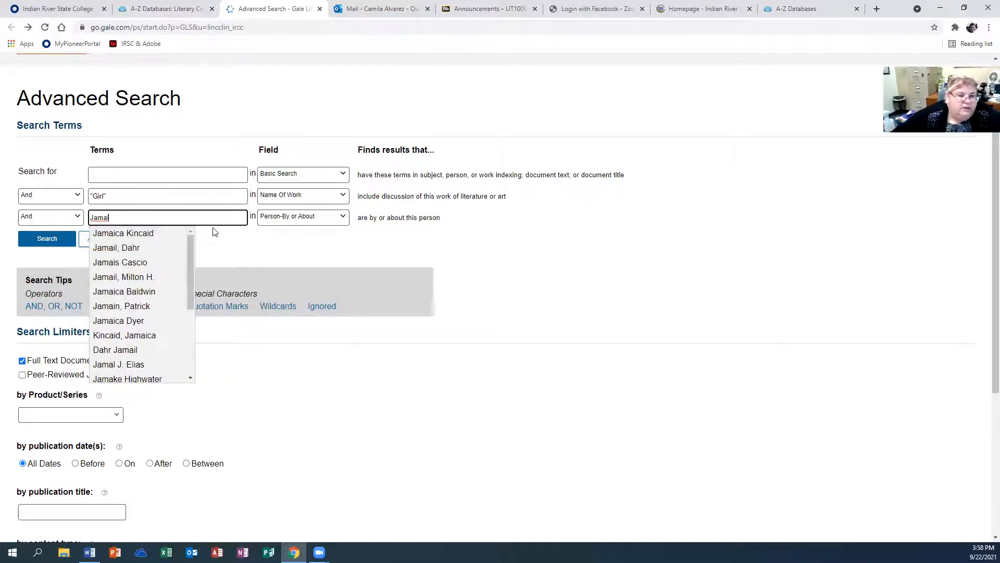
{"action": "left_click", "coordinate": [149, 236]}
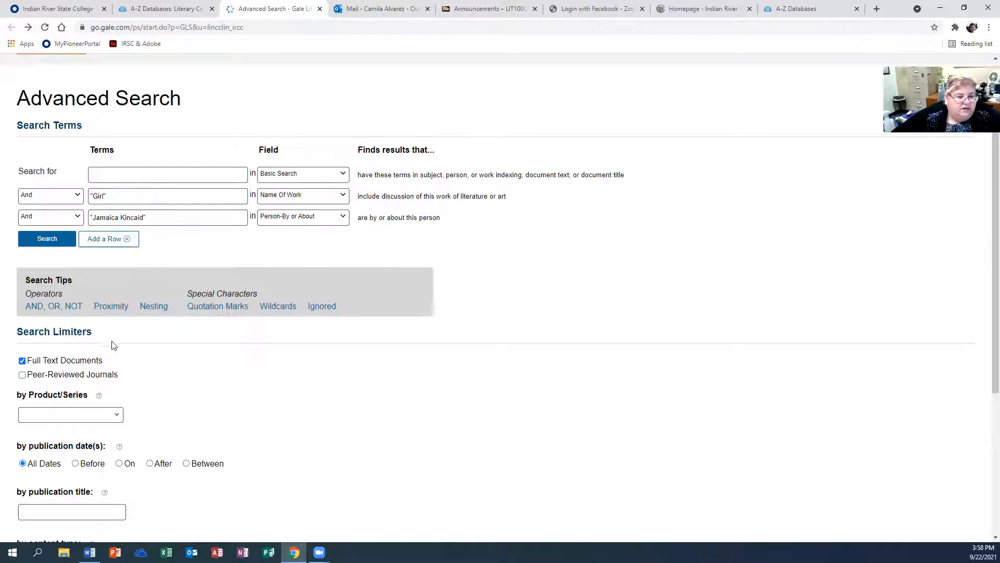
{"action": "left_click", "coordinate": [30, 240]}
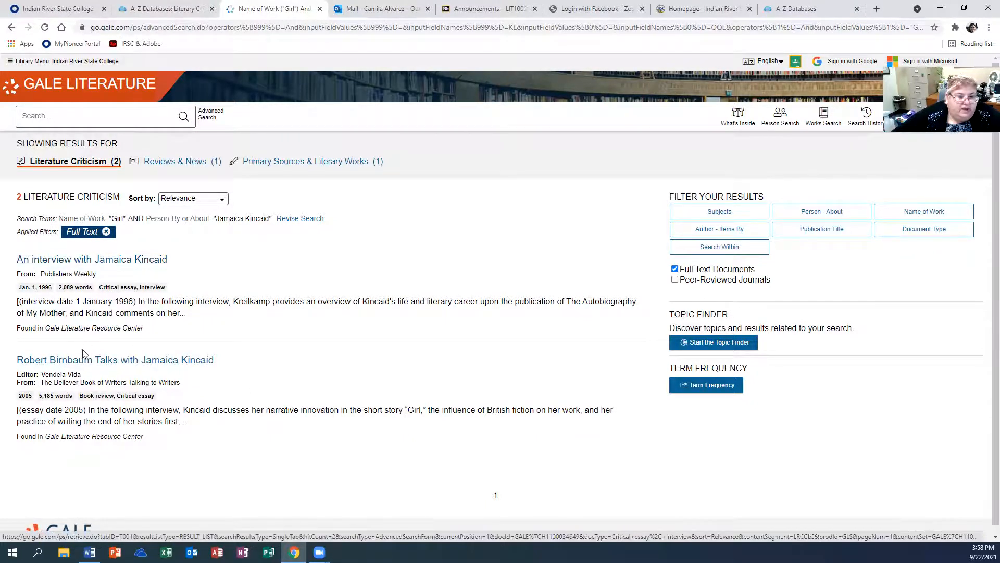
{"action": "scroll", "coordinate": [86, 366], "scroll_direction": "down", "scroll_amount": 1}
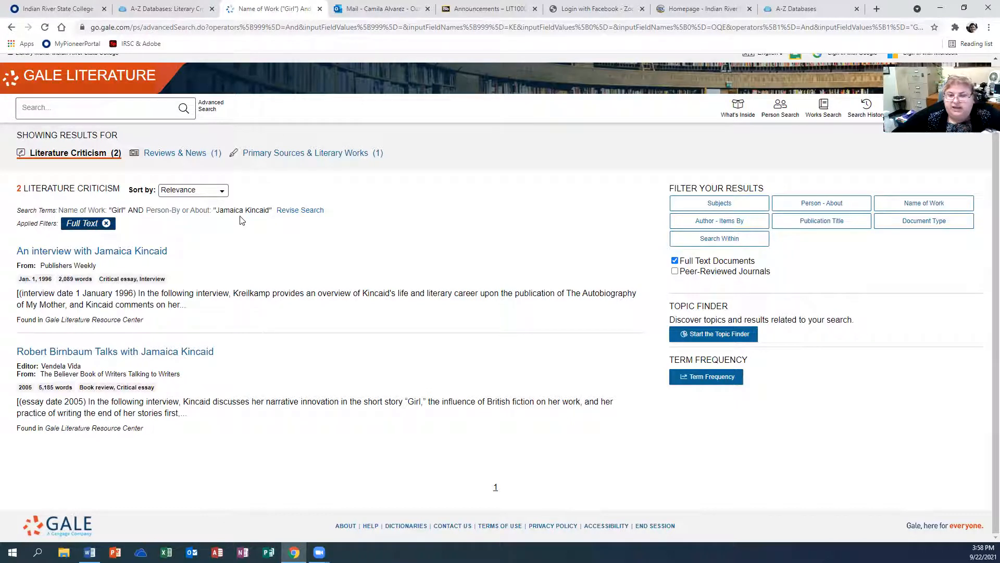
Step: Search Gale by the person "Jamaica Kincaid" alone, without a work title, and look through the literature criticism results
{"action": "left_click", "coordinate": [11, 27]}
{"action": "left_click", "coordinate": [173, 216]}
{"action": "type", "text": "J"}
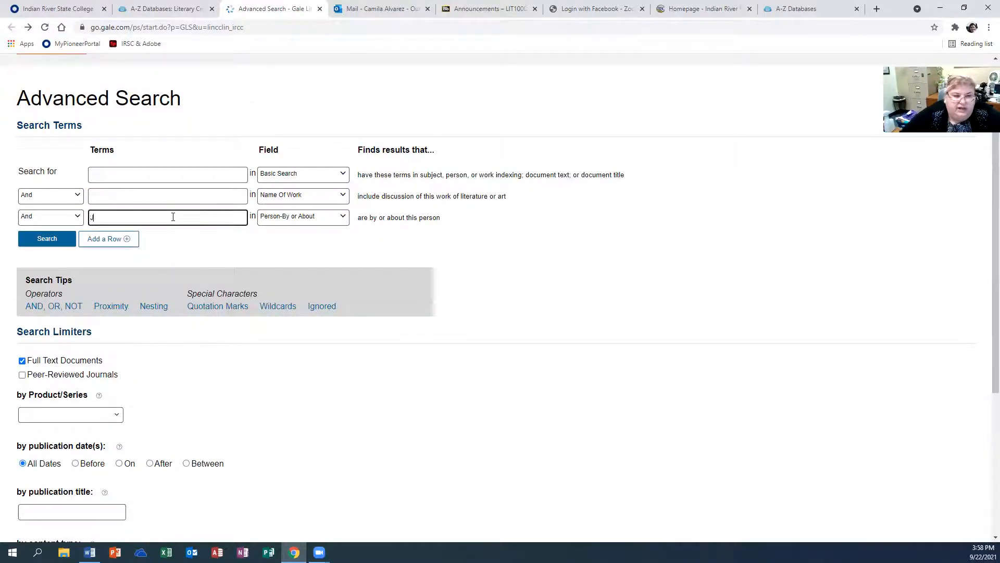
{"action": "type", "text": "amai"}
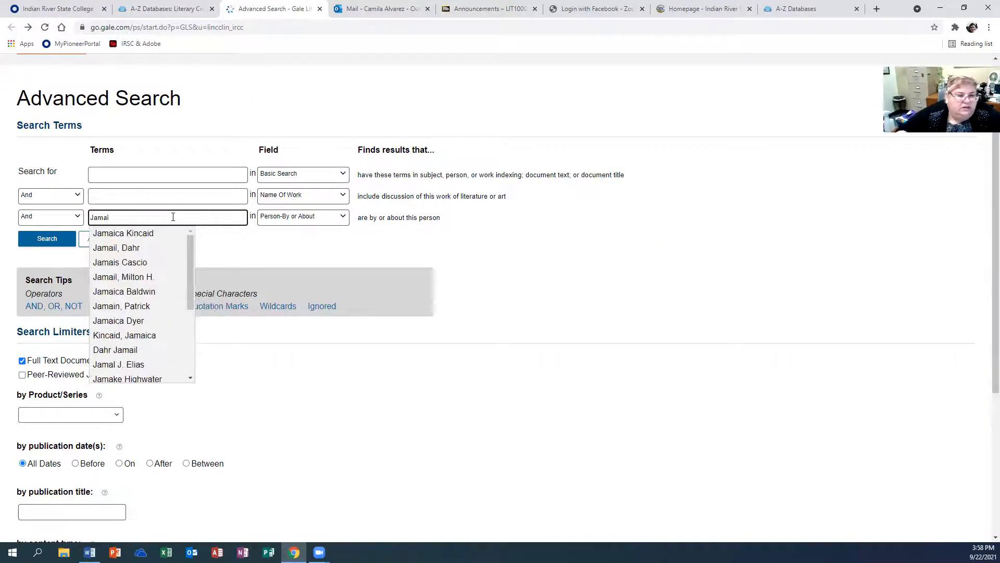
{"action": "left_click", "coordinate": [149, 234]}
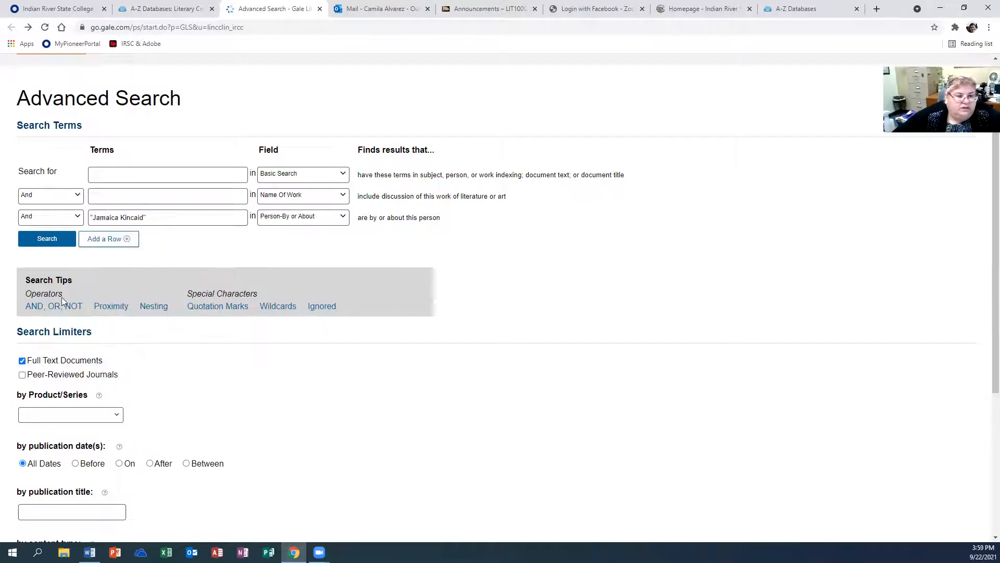
{"action": "left_click", "coordinate": [40, 245]}
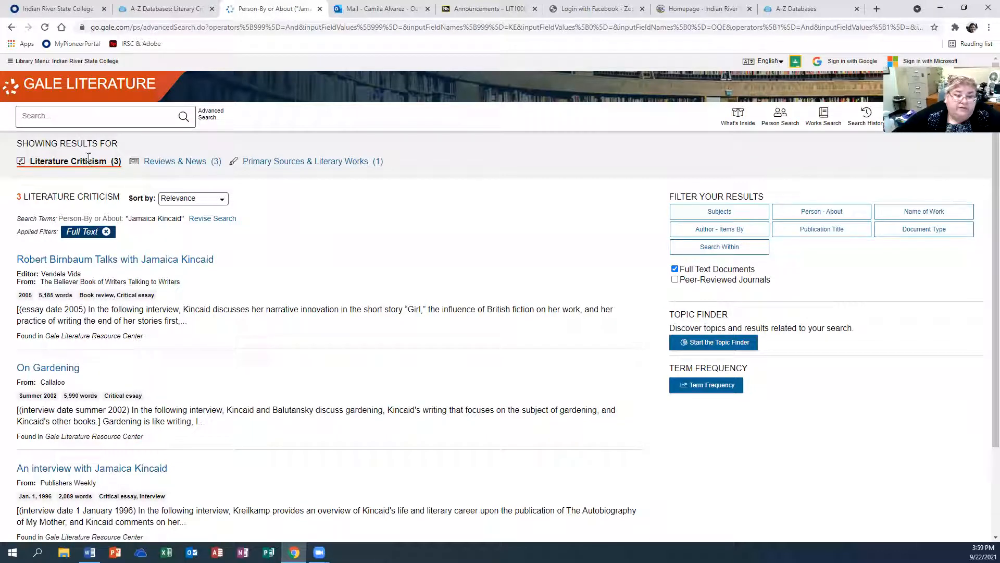
{"action": "scroll", "coordinate": [271, 384], "scroll_direction": "down", "scroll_amount": 3}
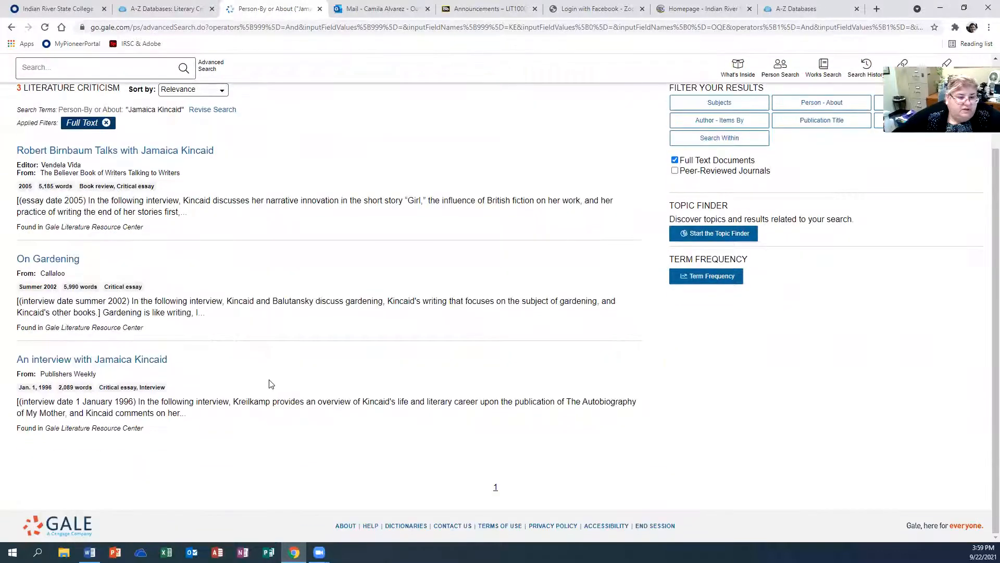
{"action": "scroll", "coordinate": [271, 384], "scroll_direction": "up", "scroll_amount": 3}
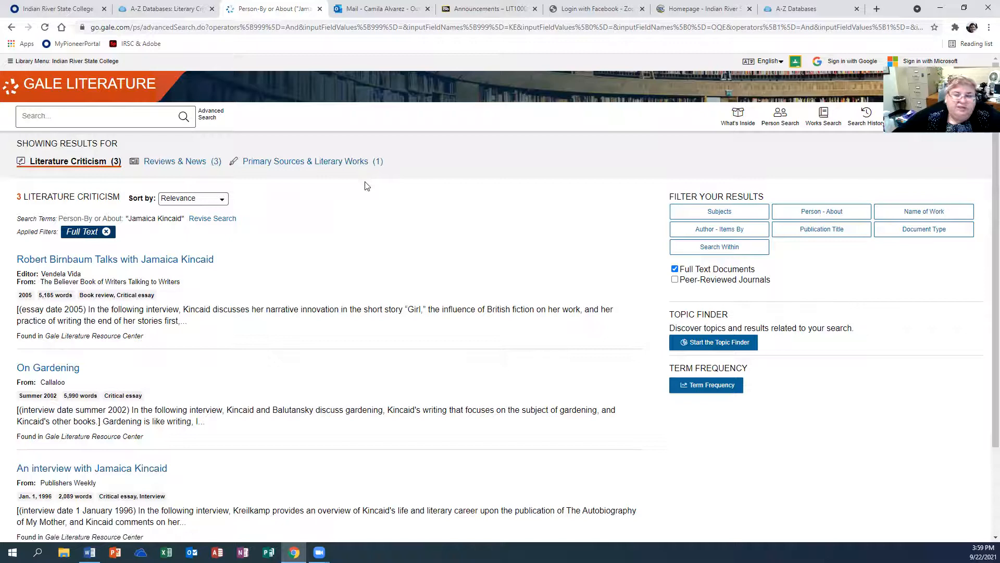
Step: Leave the Gale results, switch to the library's A-Z Databases page and narrow it to Literary Criticisms
{"action": "left_click", "coordinate": [12, 28]}
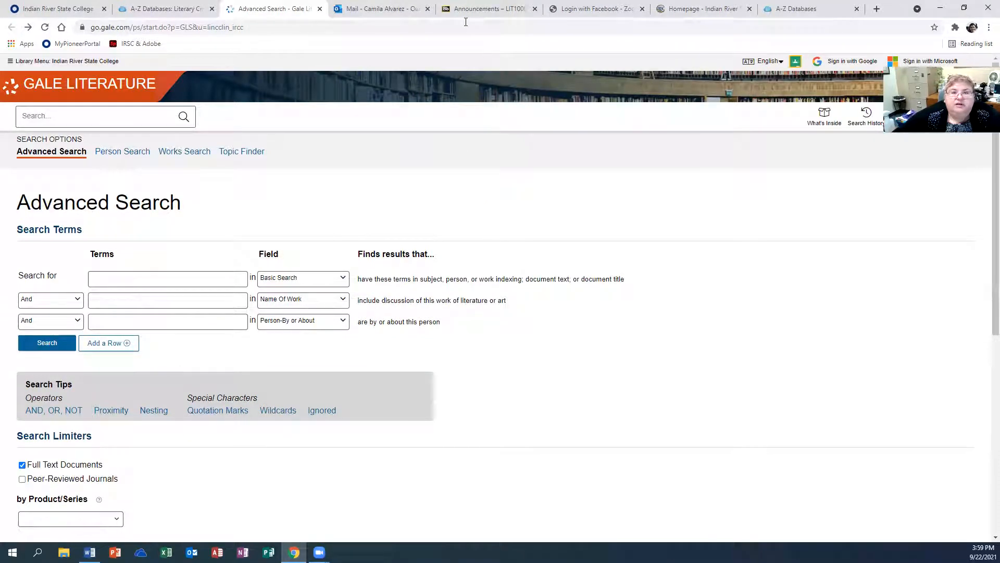
{"action": "left_click", "coordinate": [787, 9]}
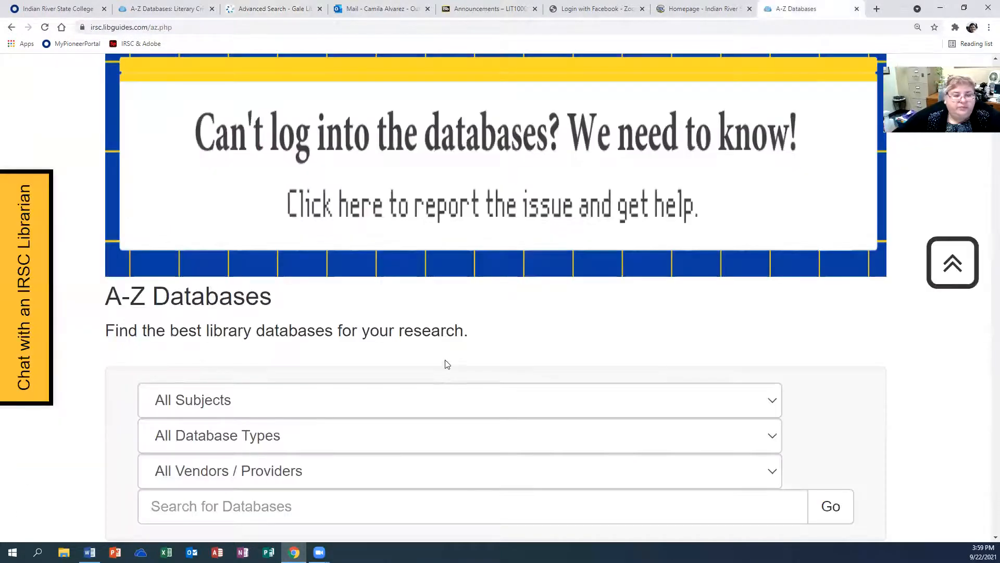
{"action": "scroll", "coordinate": [448, 371], "scroll_direction": "down", "scroll_amount": 9}
{"action": "scroll", "coordinate": [448, 371], "scroll_direction": "down", "scroll_amount": 10}
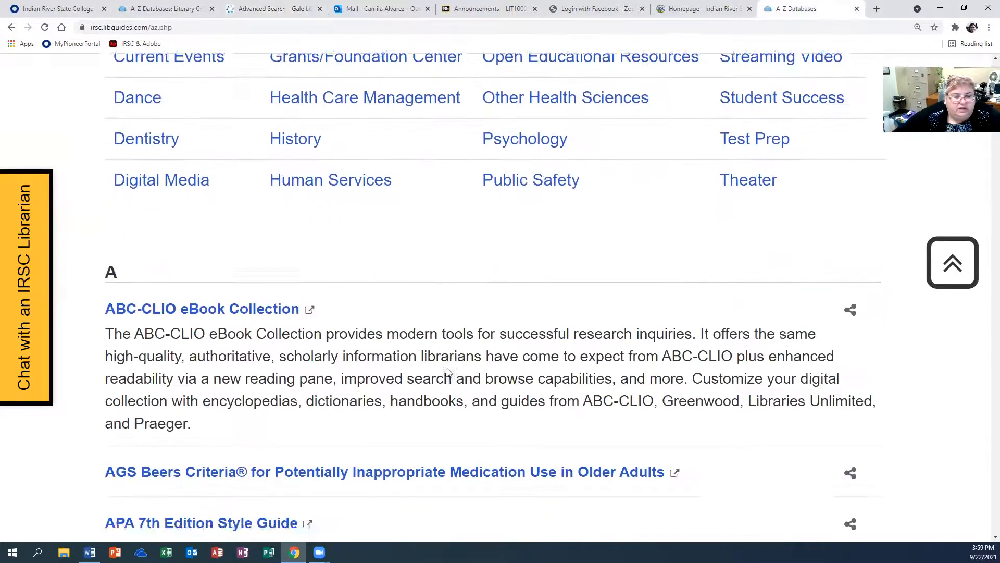
{"action": "scroll", "coordinate": [460, 382], "scroll_direction": "up", "scroll_amount": 1}
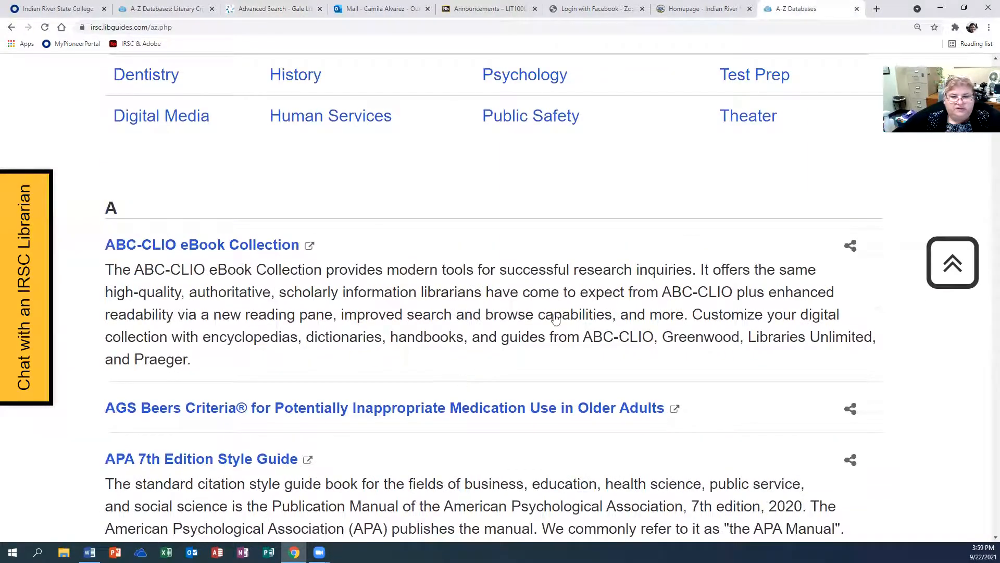
{"action": "scroll", "coordinate": [555, 318], "scroll_direction": "up", "scroll_amount": 8}
{"action": "left_click", "coordinate": [522, 266]}
Step: Open EBSCO Literary Reference Center Plus from the Best Bets databases
{"action": "scroll", "coordinate": [523, 348], "scroll_direction": "down", "scroll_amount": 4}
{"action": "scroll", "coordinate": [521, 374], "scroll_direction": "down", "scroll_amount": 19}
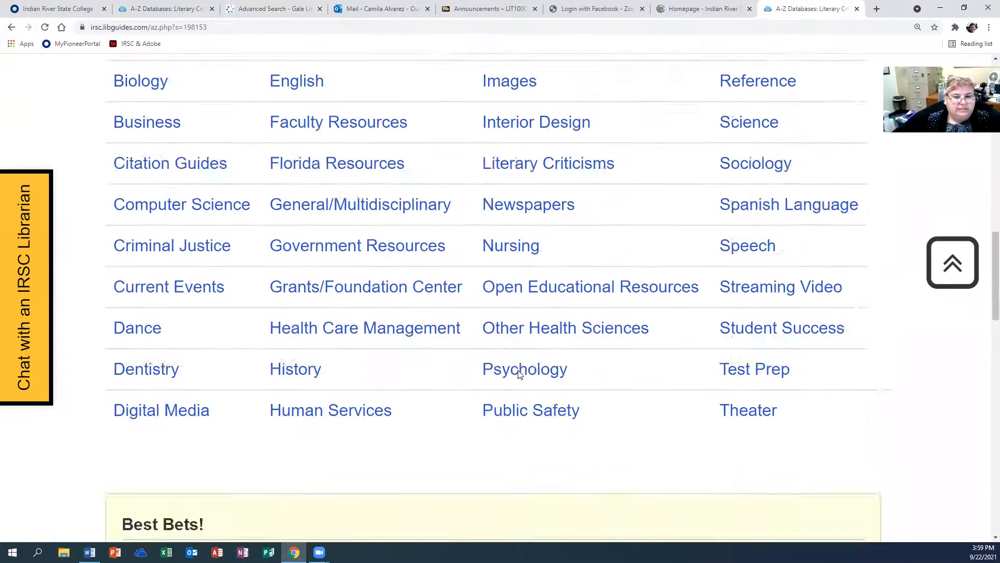
{"action": "scroll", "coordinate": [520, 374], "scroll_direction": "down", "scroll_amount": 4}
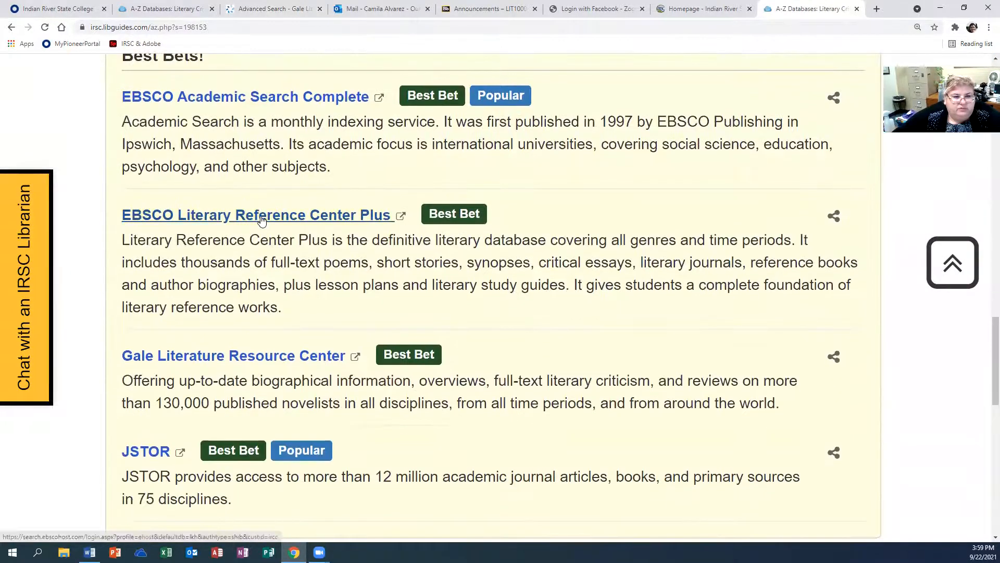
{"action": "left_click", "coordinate": [263, 218]}
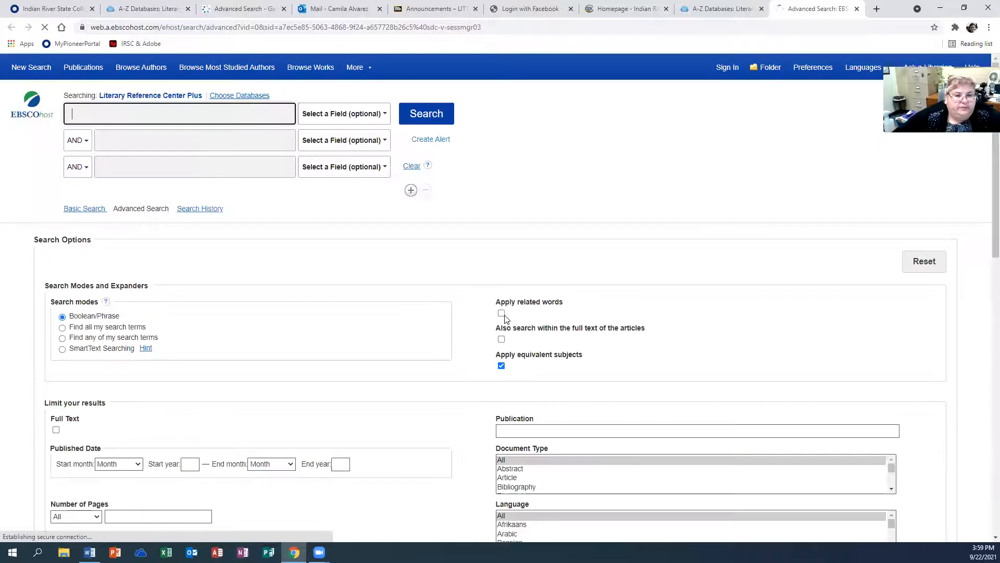
Step: Search Literary Reference Center Plus for "Girl" under SU Subjects combined with Jamaica Kincaid under SA Subject Author
{"action": "left_click", "coordinate": [178, 142]}
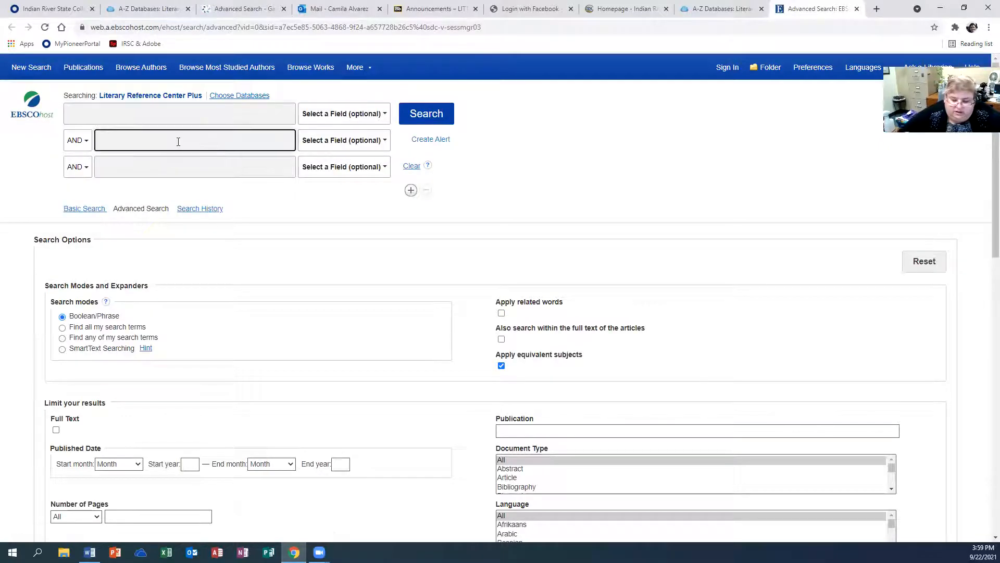
{"action": "type", "text": "\"Girl\""}
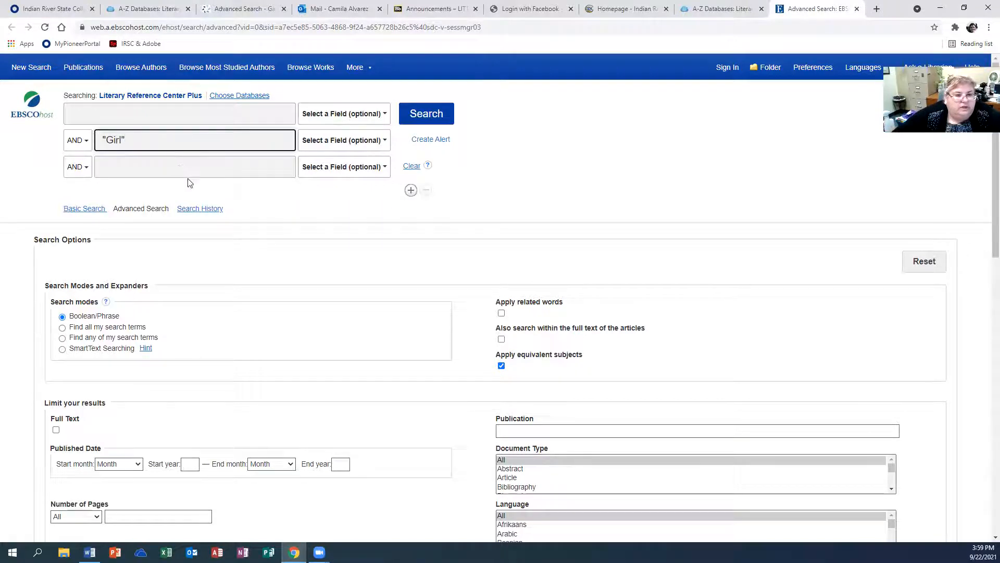
{"action": "left_click", "coordinate": [187, 167]}
{"action": "type", "text": "J"}
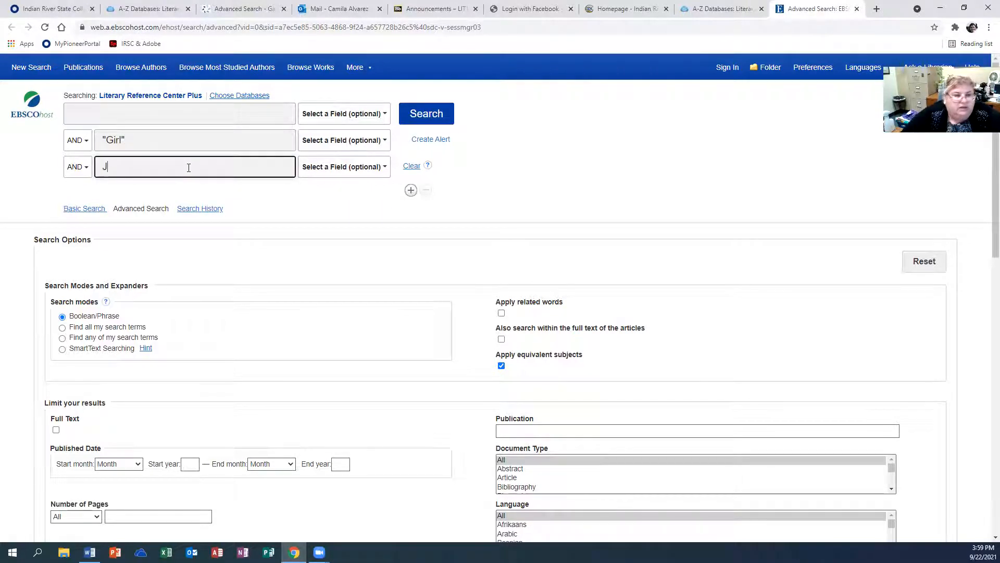
{"action": "type", "text": "amaica Kincaid"}
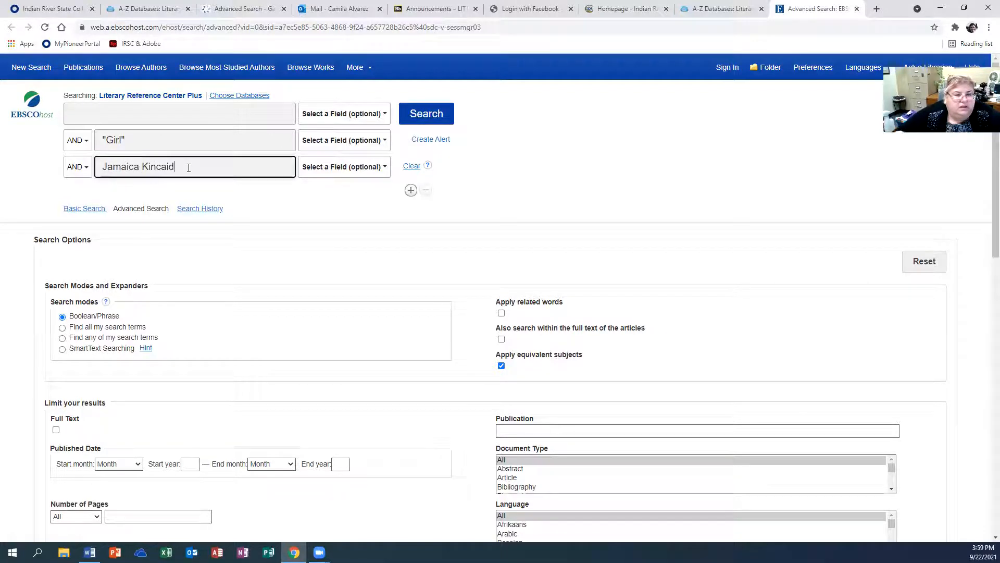
{"action": "left_click", "coordinate": [353, 171]}
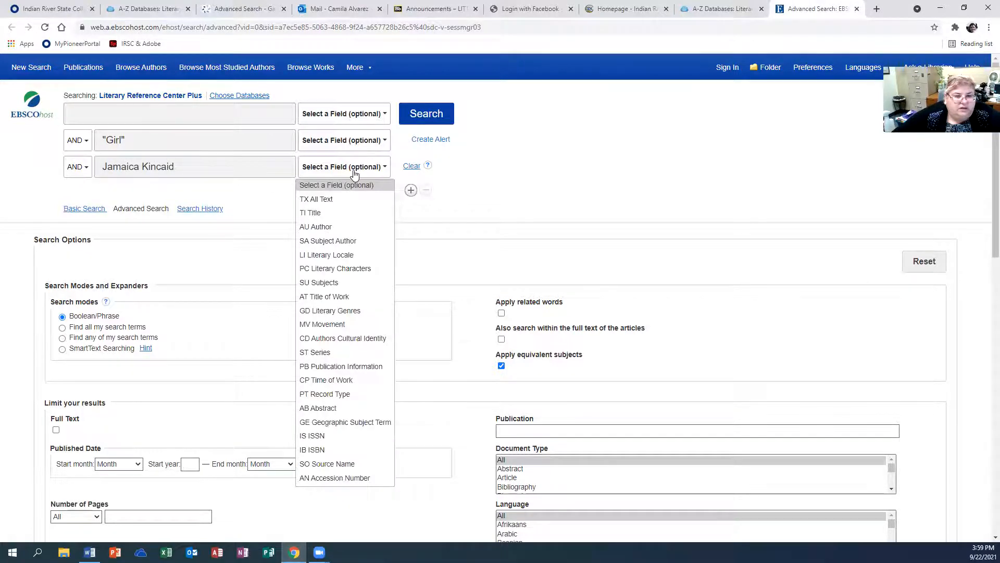
{"action": "left_click", "coordinate": [363, 241]}
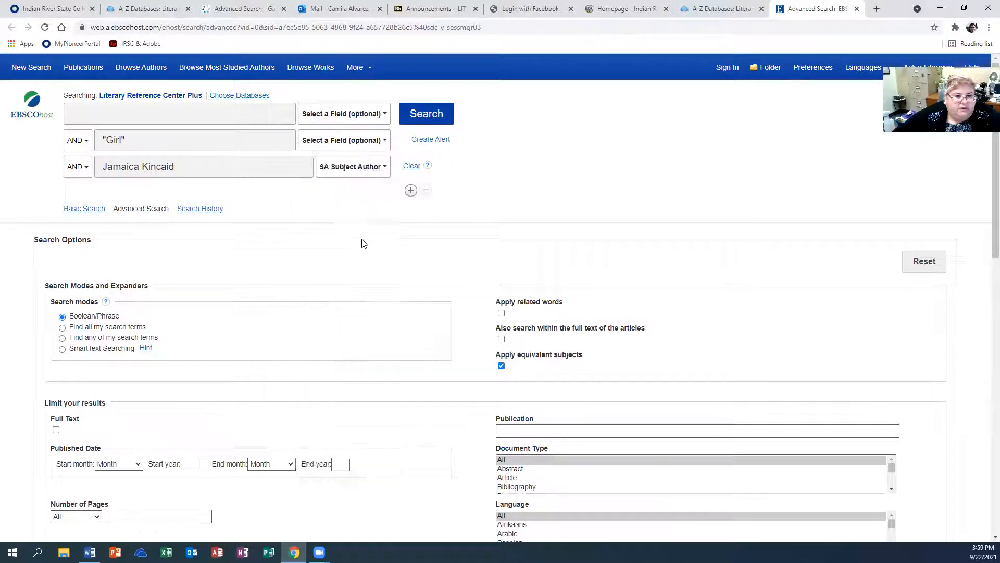
{"action": "left_click", "coordinate": [340, 142]}
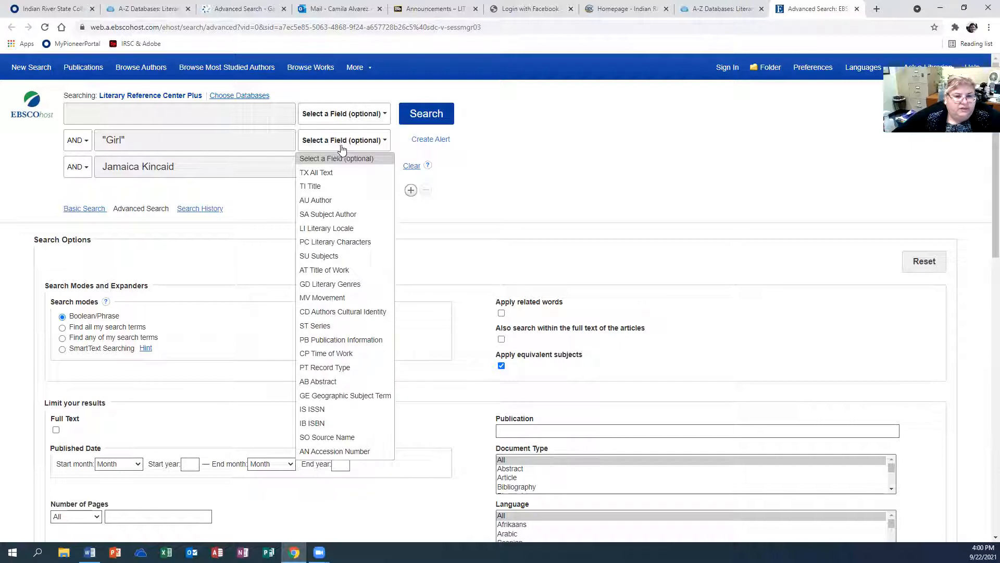
{"action": "left_click", "coordinate": [354, 258]}
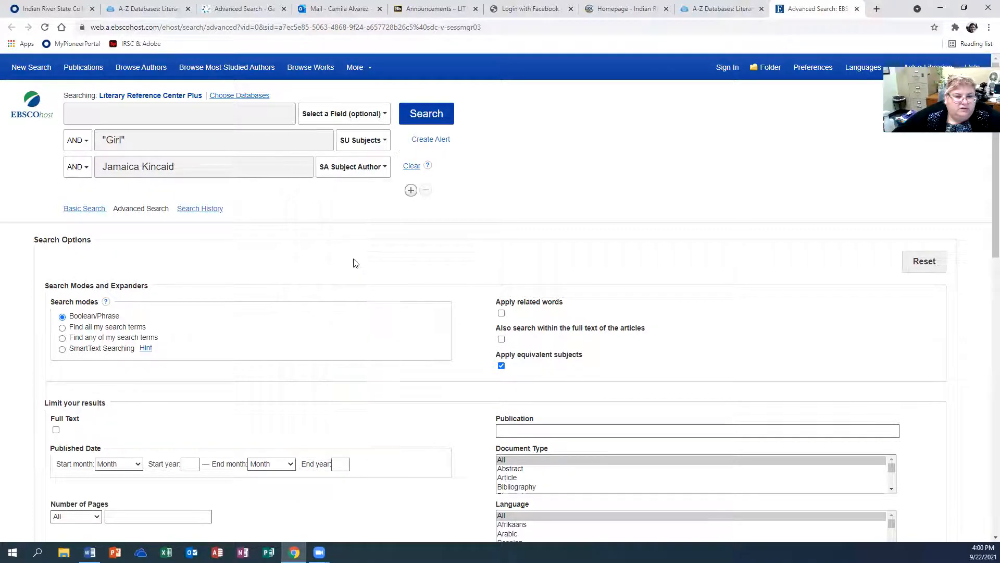
{"action": "left_click", "coordinate": [433, 119]}
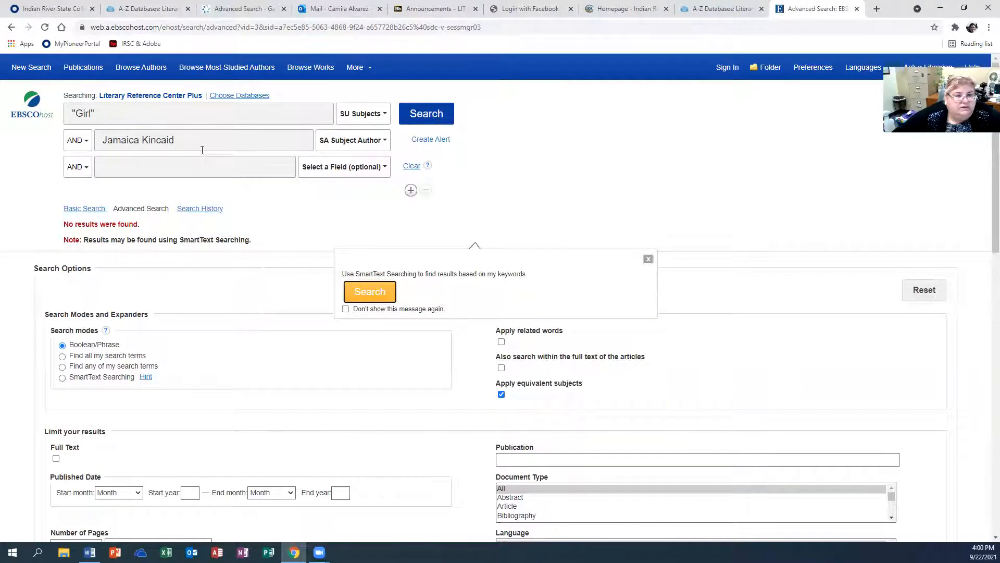
Step: Remove "Girl" from the search, rerun it with only the subject author Jamaica Kincaid, and look through the results
{"action": "left_click", "coordinate": [186, 109]}
{"action": "key", "text": "BackSpace"}
{"action": "key", "text": "BackSpace"}
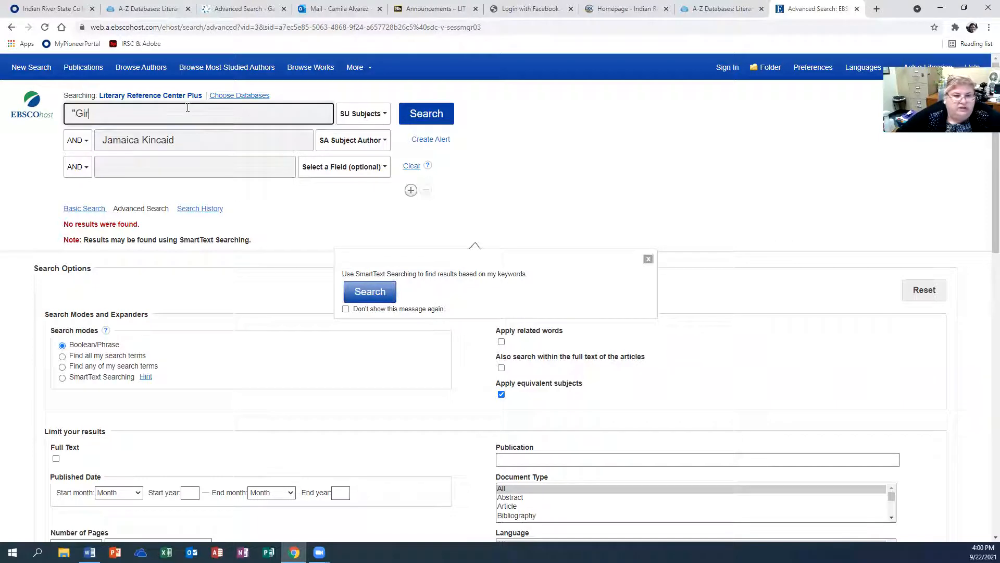
{"action": "left_click", "coordinate": [426, 115]}
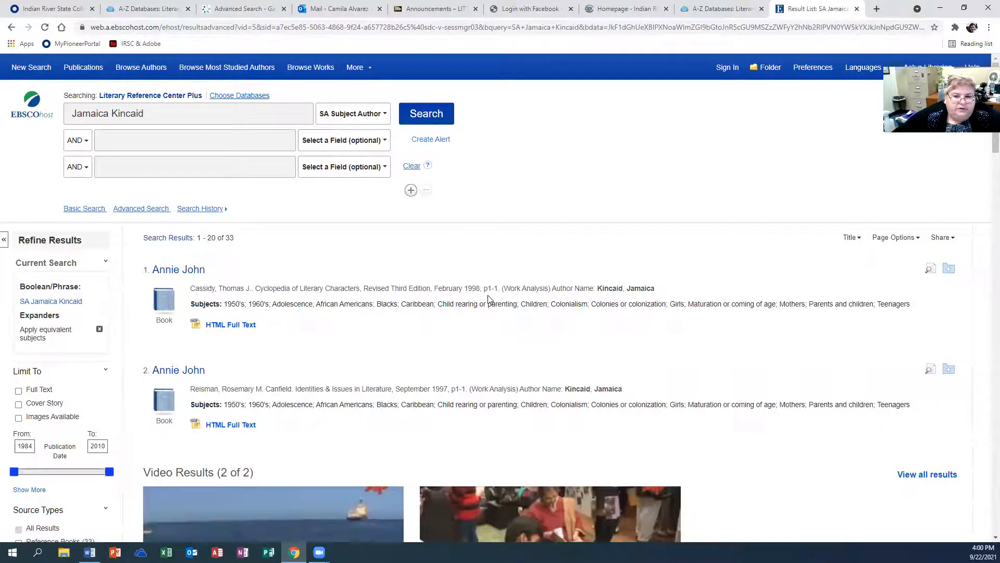
{"action": "scroll", "coordinate": [489, 298], "scroll_direction": "down", "scroll_amount": 4}
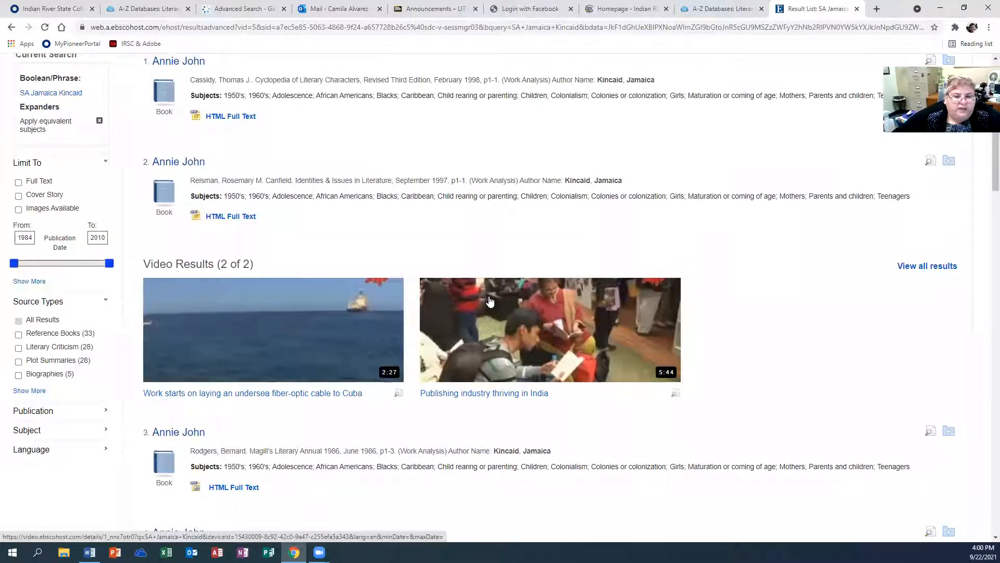
{"action": "scroll", "coordinate": [488, 299], "scroll_direction": "up", "scroll_amount": 4}
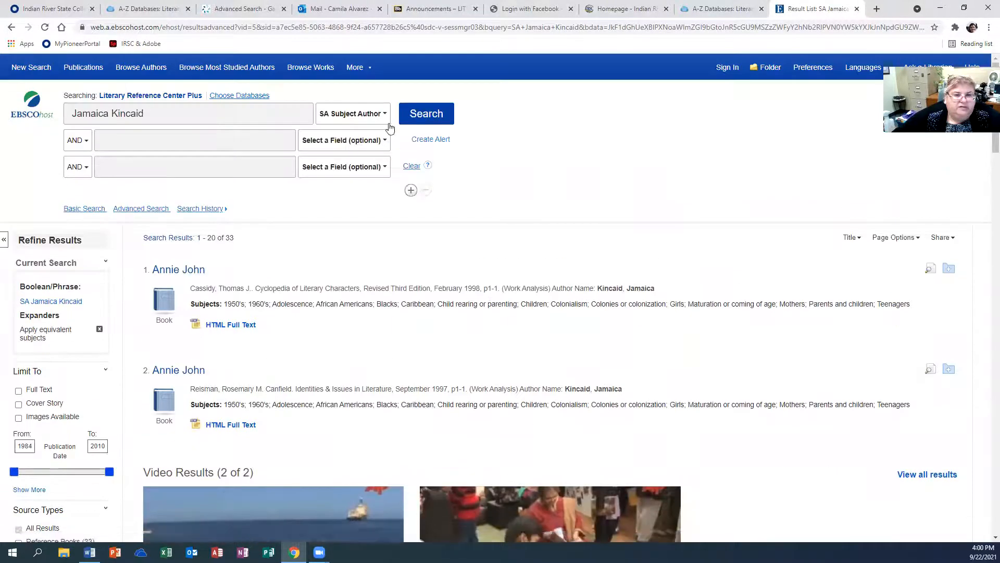
Step: Search for Jamaica Kincaid under SU Subjects instead and browse the listed articles
{"action": "left_click", "coordinate": [382, 116]}
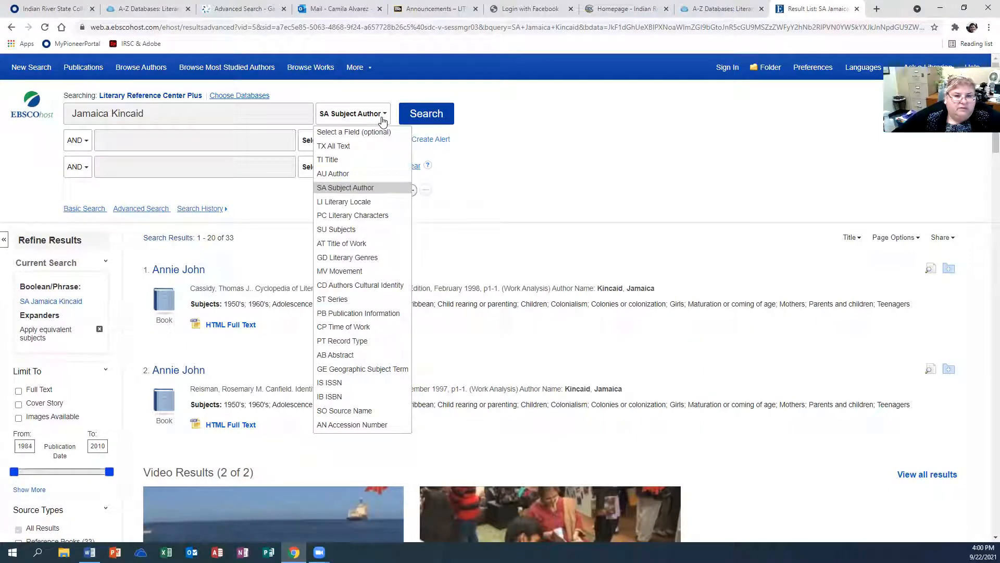
{"action": "left_click", "coordinate": [364, 231]}
{"action": "left_click", "coordinate": [416, 116]}
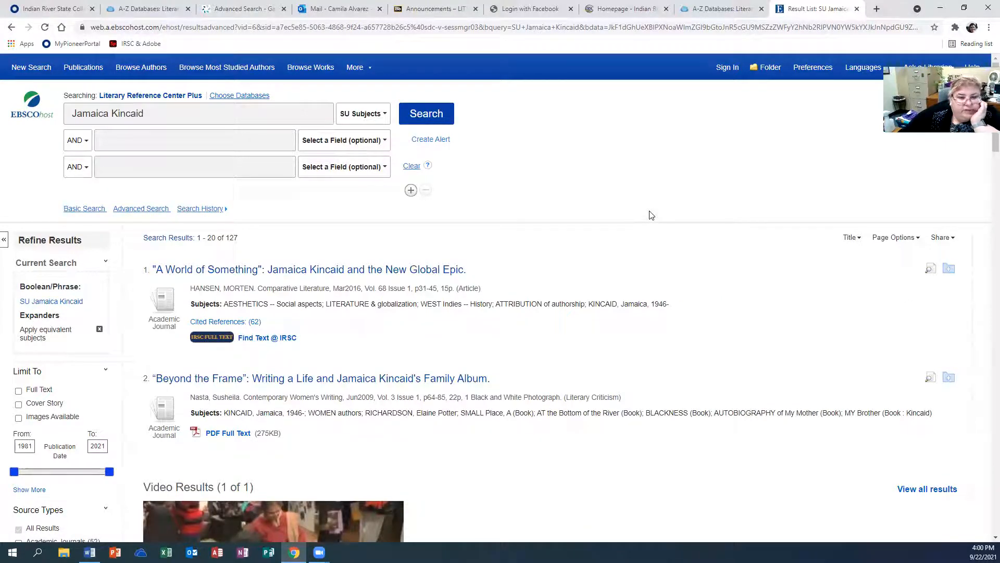
{"action": "scroll", "coordinate": [649, 215], "scroll_direction": "down", "scroll_amount": 3}
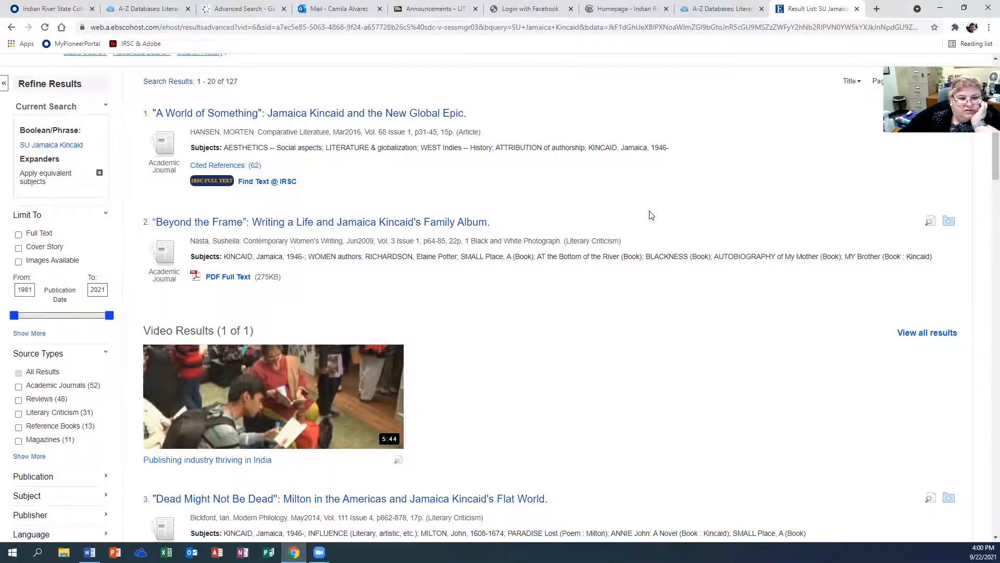
{"action": "scroll", "coordinate": [649, 215], "scroll_direction": "up", "scroll_amount": 1}
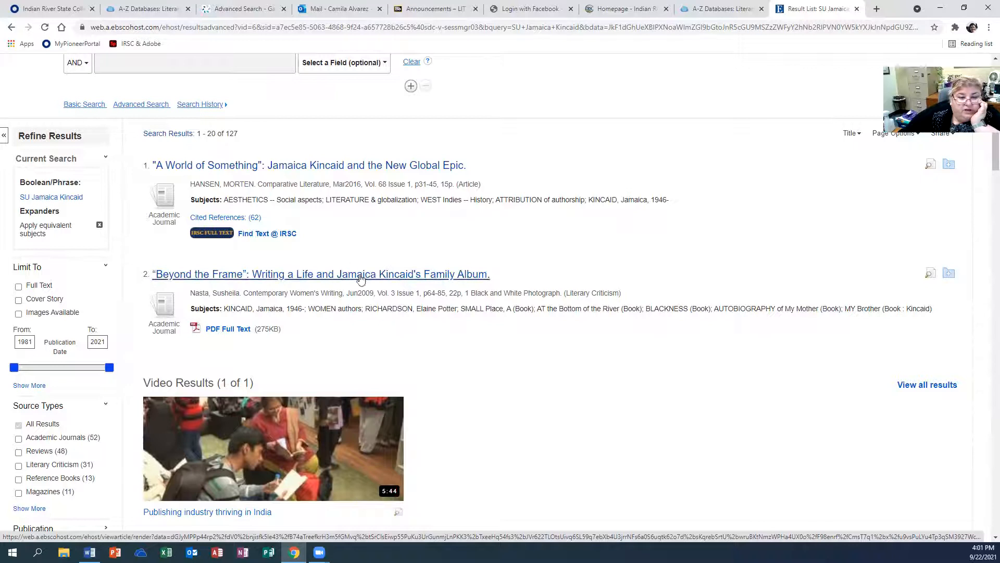
{"action": "scroll", "coordinate": [587, 395], "scroll_direction": "down", "scroll_amount": 5}
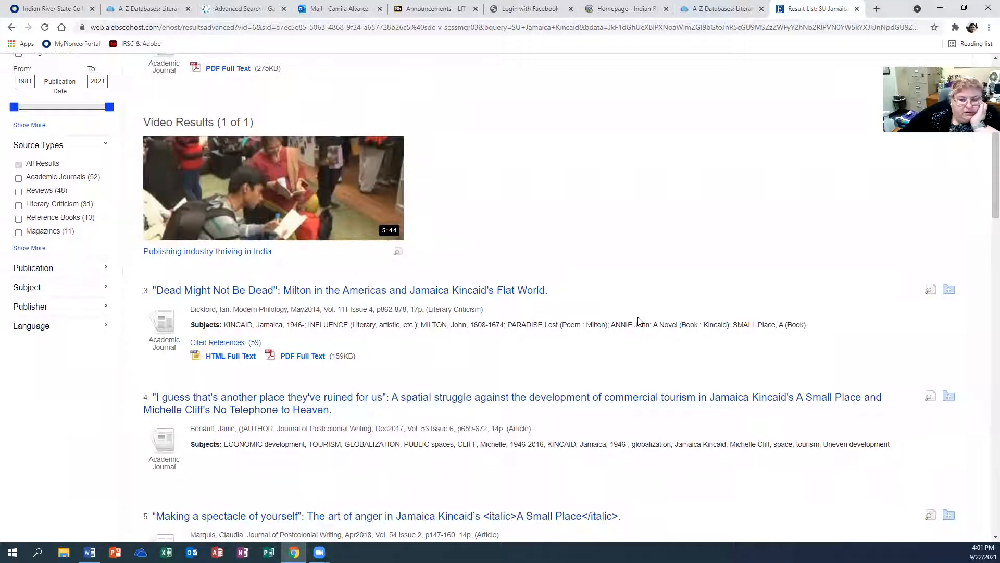
{"action": "scroll", "coordinate": [639, 320], "scroll_direction": "down", "scroll_amount": 5}
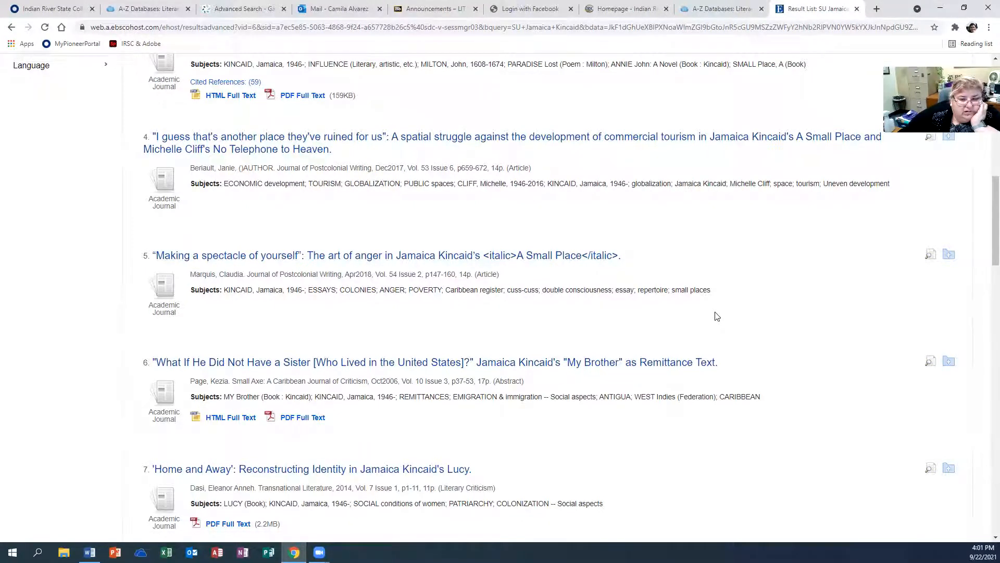
{"action": "scroll", "coordinate": [717, 316], "scroll_direction": "down", "scroll_amount": 4}
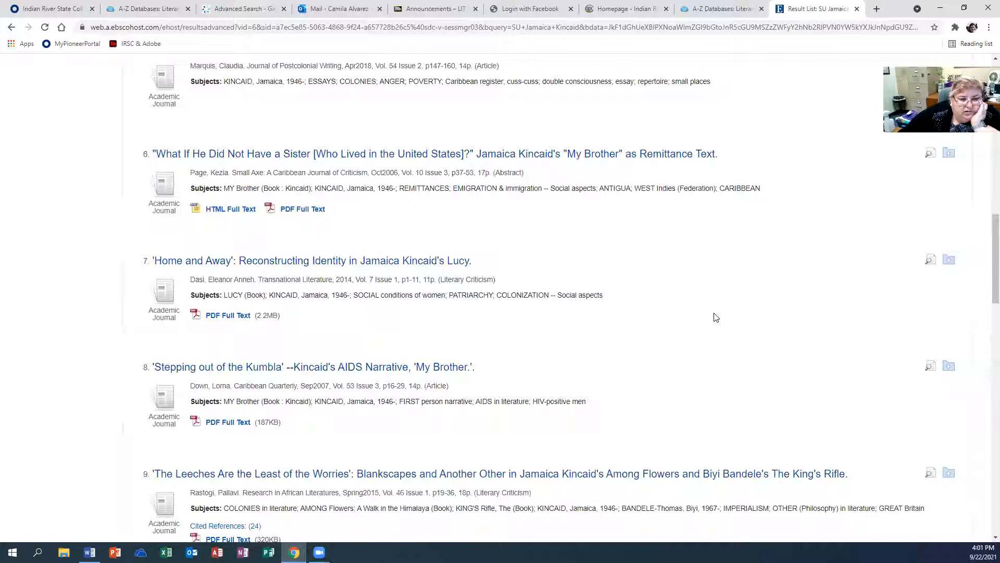
Step: Open the record for "'Home and Away': Reconstructing Identity in Jamaica Kincaid's Lucy" and copy its MLA 8th Edition citation
{"action": "left_click", "coordinate": [302, 262]}
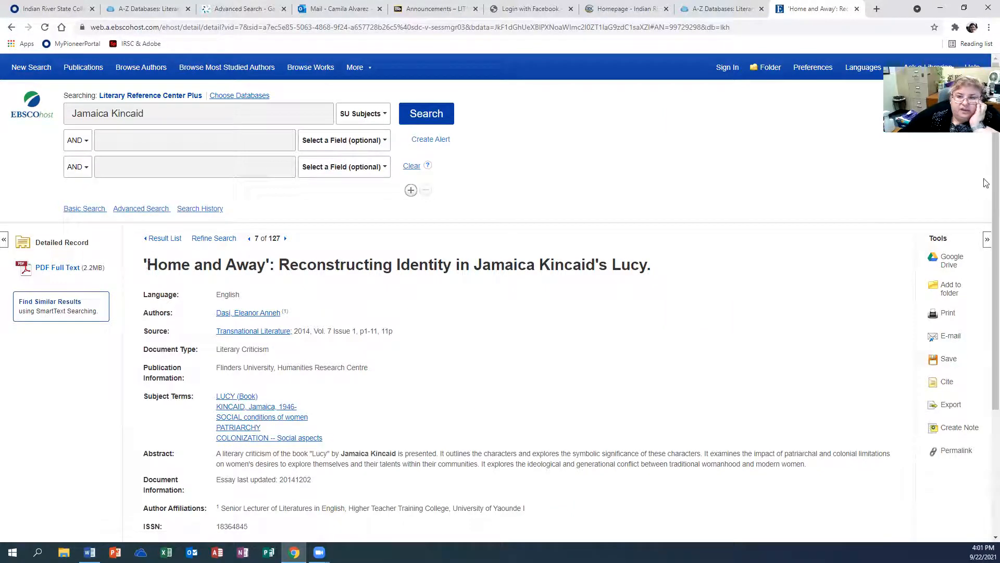
{"action": "left_click", "coordinate": [947, 386]}
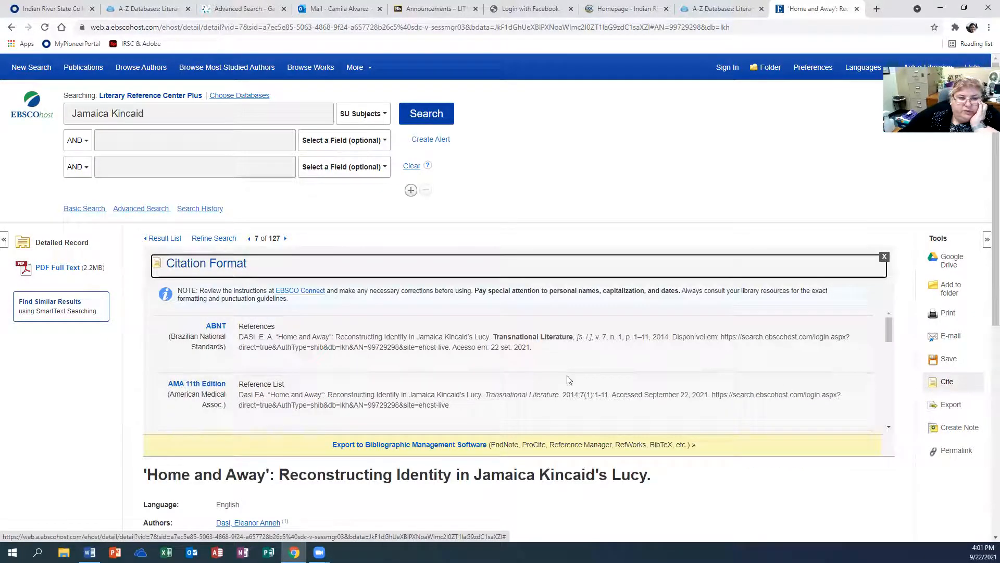
{"action": "scroll", "coordinate": [452, 355], "scroll_direction": "down", "scroll_amount": 5}
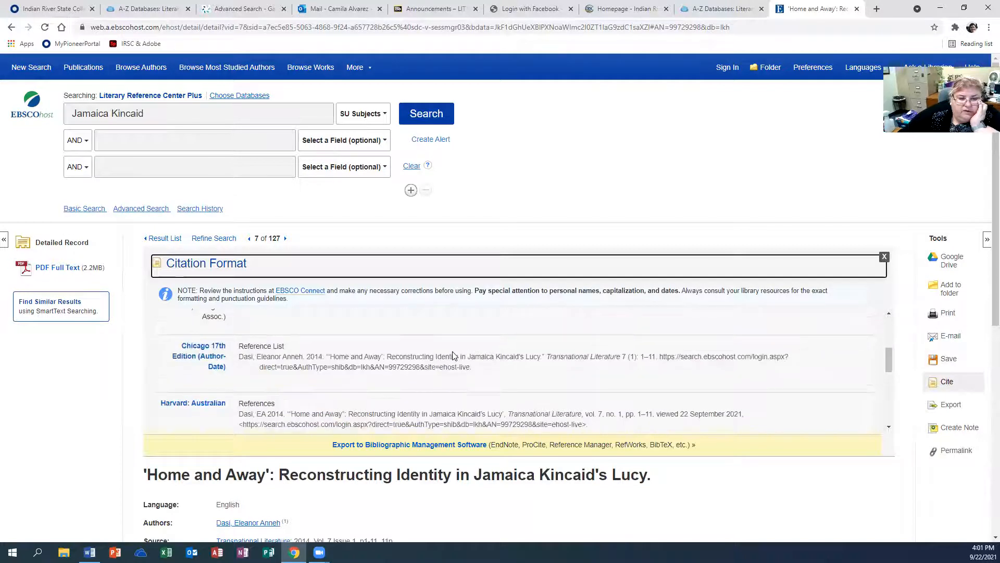
{"action": "scroll", "coordinate": [453, 356], "scroll_direction": "down", "scroll_amount": 3}
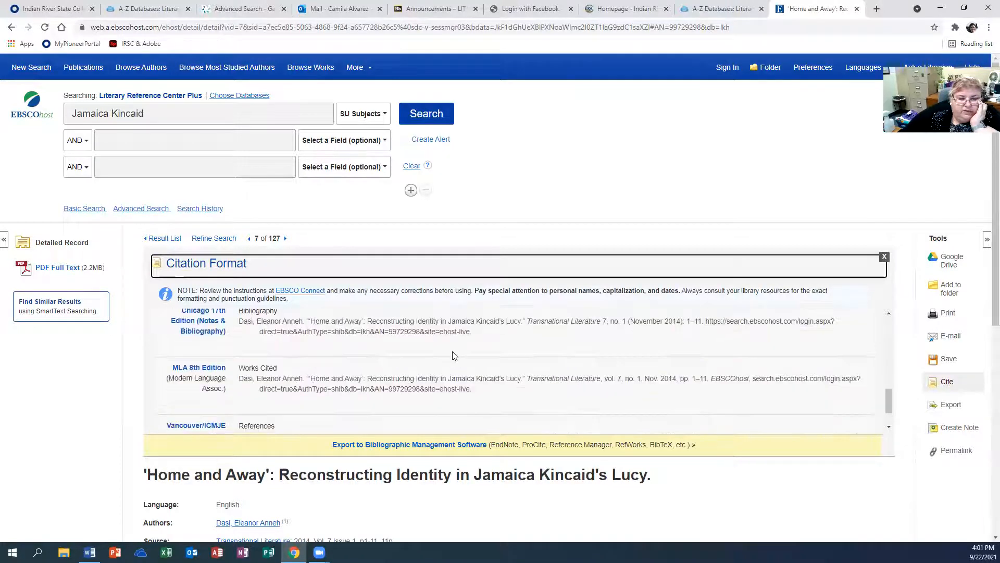
{"action": "scroll", "coordinate": [453, 355], "scroll_direction": "down", "scroll_amount": 1}
{"action": "left_click", "coordinate": [396, 345]}
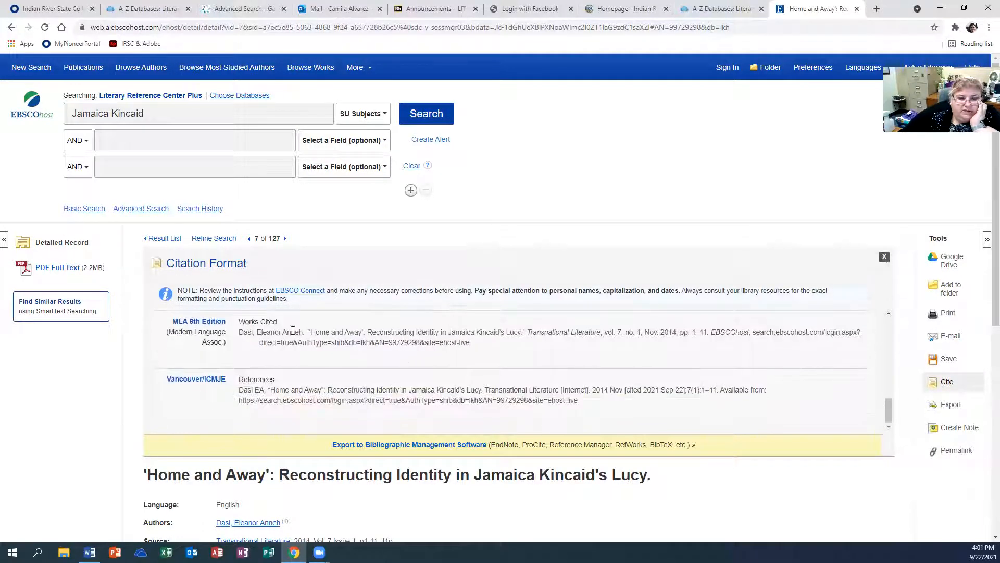
{"action": "left_click_drag", "start_coordinate": [240, 334], "coordinate": [481, 348]}
{"action": "right_click", "coordinate": [426, 343]}
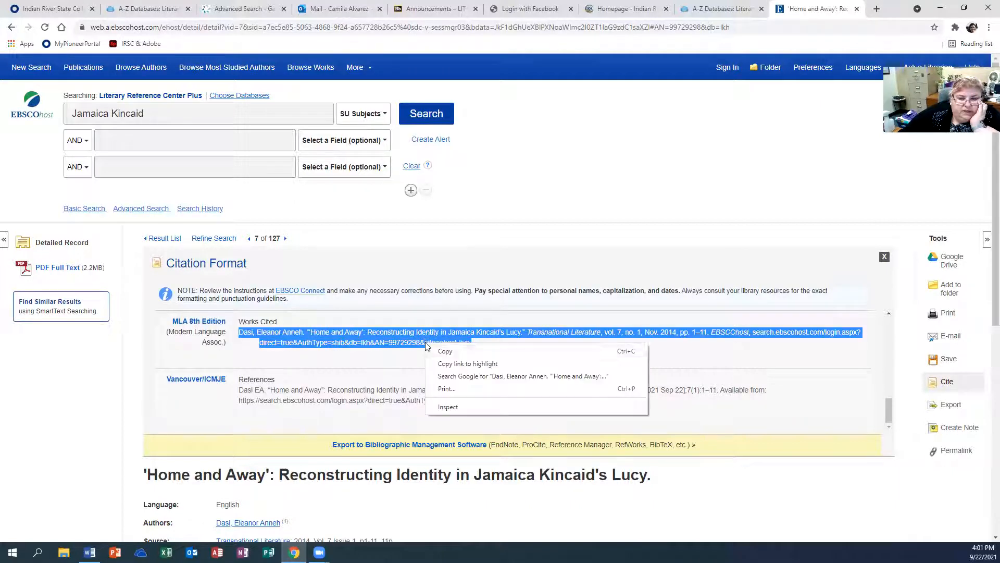
{"action": "left_click", "coordinate": [445, 351]}
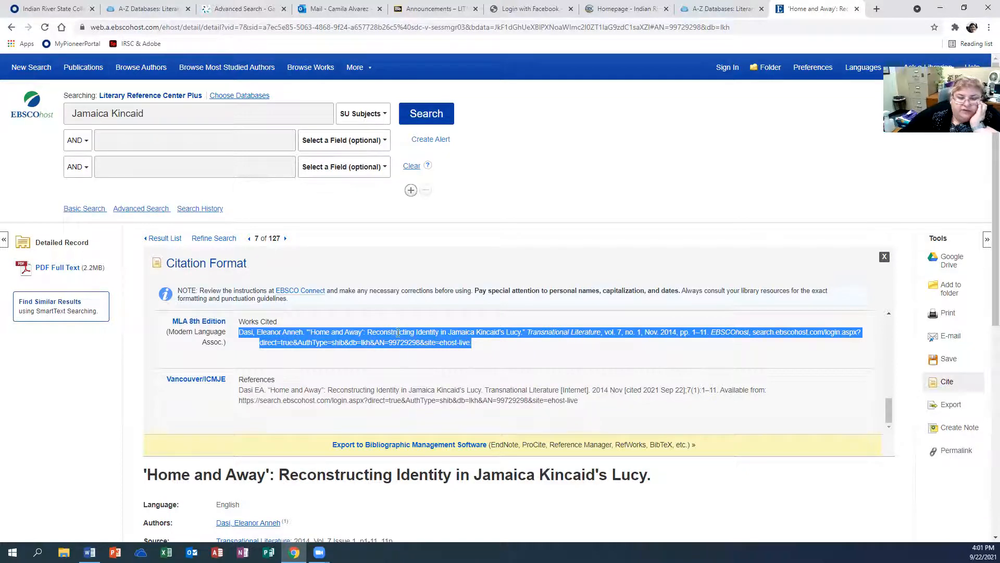
Step: Switch to the Word document and paste the citation below the annotated bibliography title, merging the formatting
{"action": "left_click", "coordinate": [89, 552]}
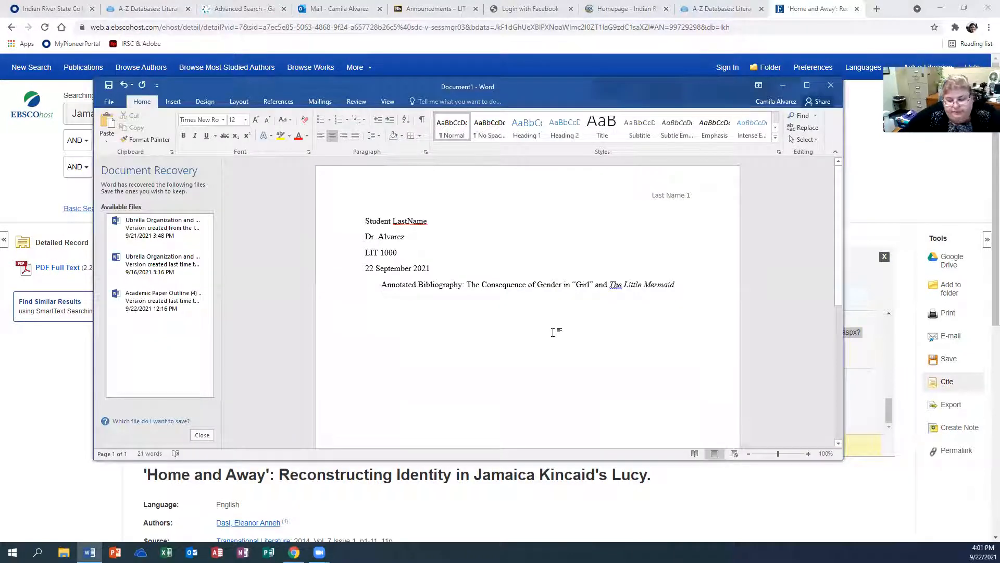
{"action": "right_click", "coordinate": [488, 313]}
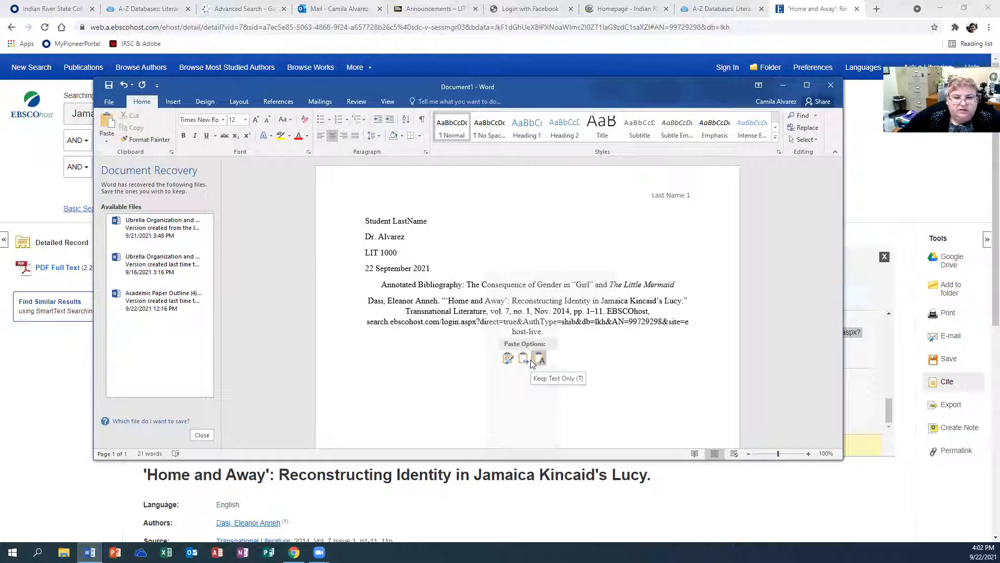
{"action": "left_click", "coordinate": [524, 358]}
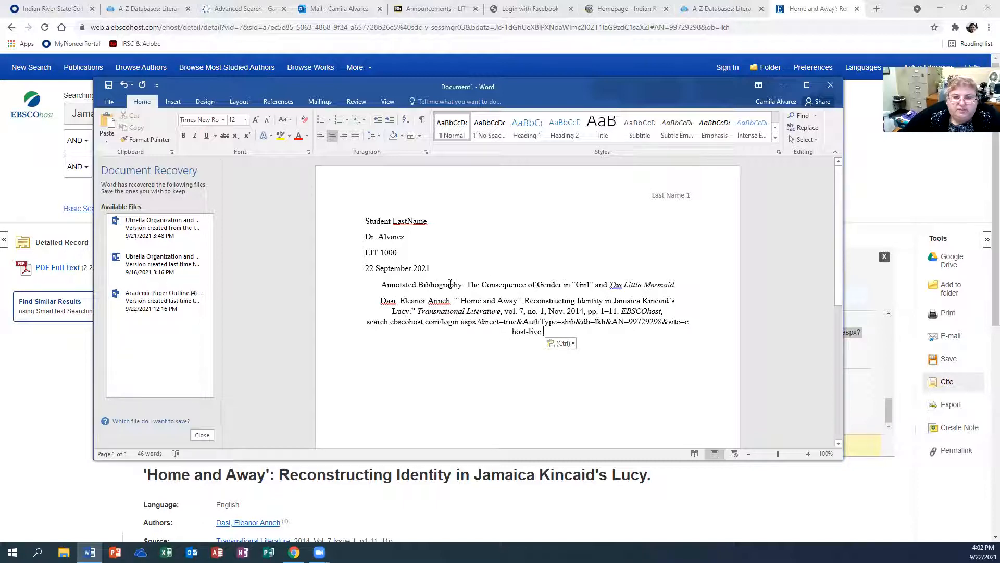
Step: Format the pasted citation with a 0.5" hanging indent, double line spacing and 0 pt spacing after the paragraph
{"action": "left_click_drag", "start_coordinate": [549, 329], "coordinate": [379, 300]}
{"action": "right_click", "coordinate": [437, 319]}
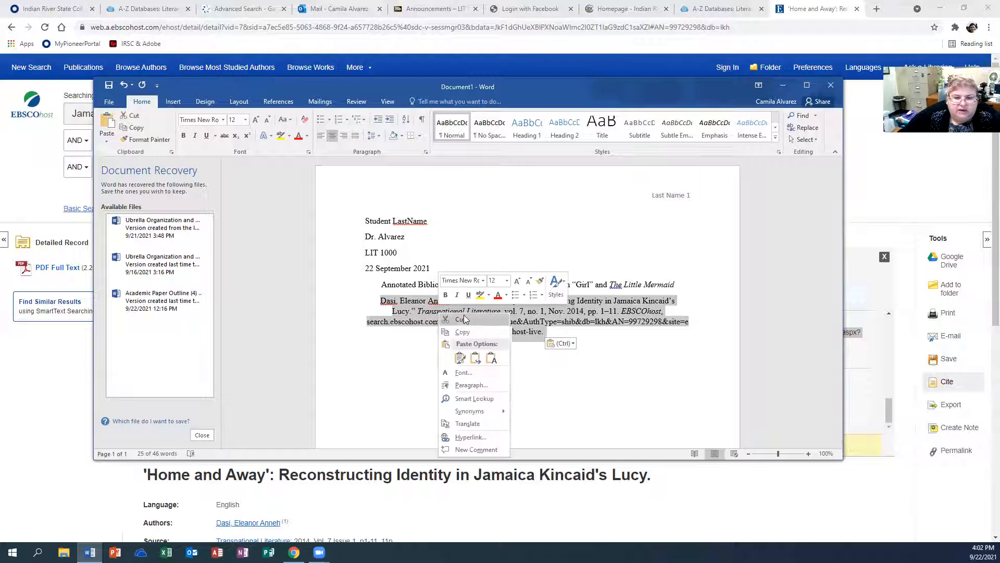
{"action": "left_click", "coordinate": [472, 383]}
{"action": "left_click", "coordinate": [526, 231]}
{"action": "left_click", "coordinate": [499, 255]}
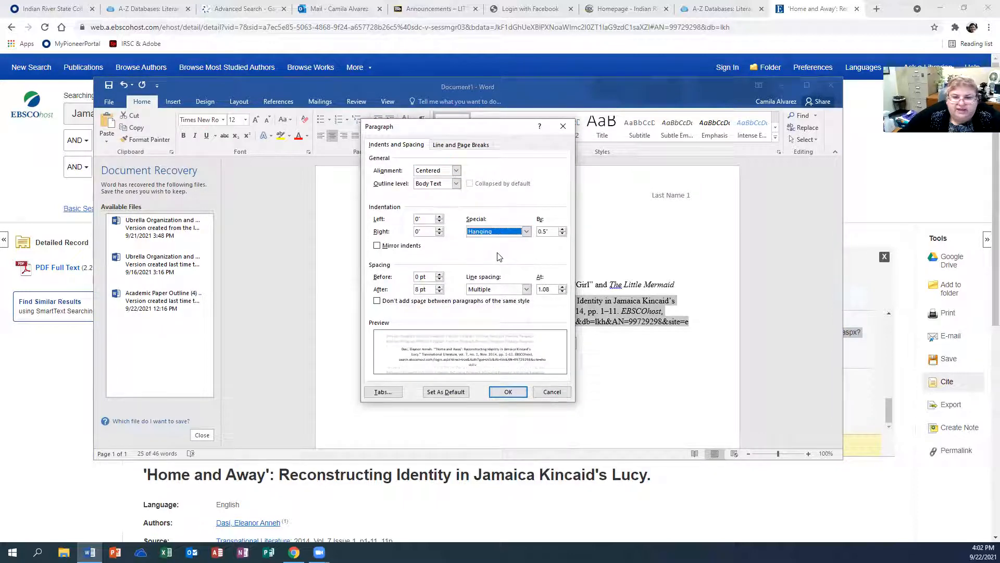
{"action": "left_click", "coordinate": [497, 290]}
{"action": "left_click", "coordinate": [498, 313]}
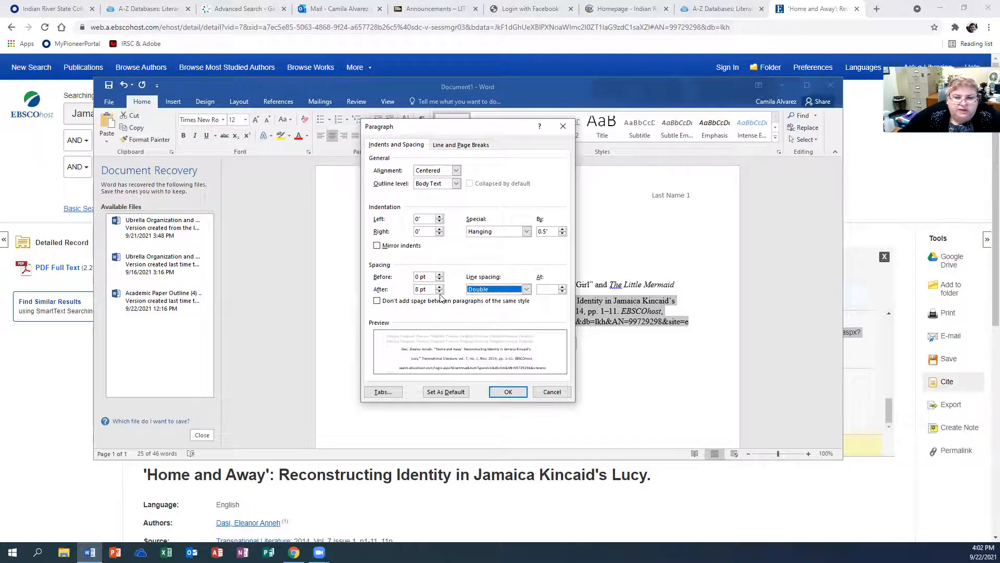
{"action": "left_click", "coordinate": [439, 292]}
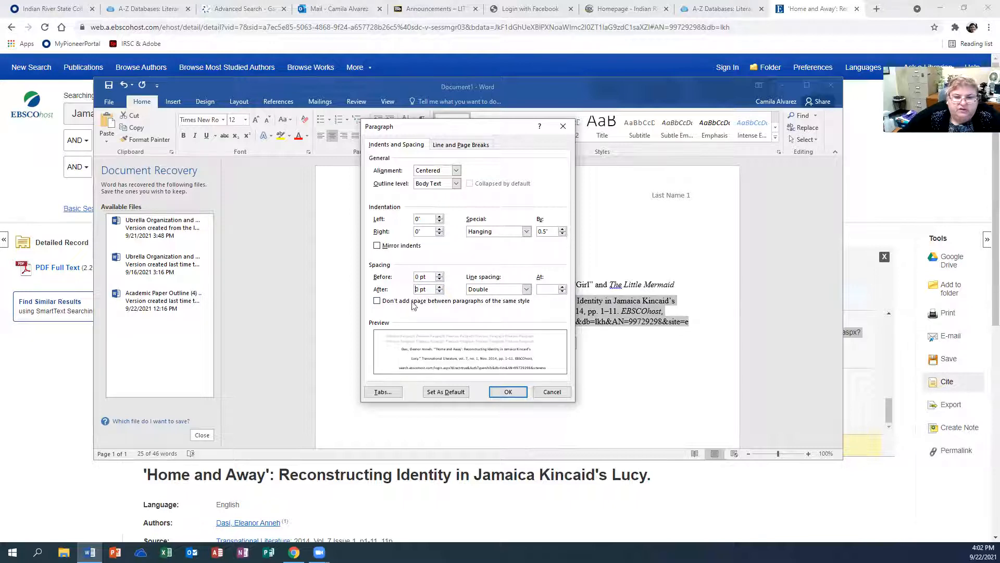
{"action": "left_click", "coordinate": [508, 393]}
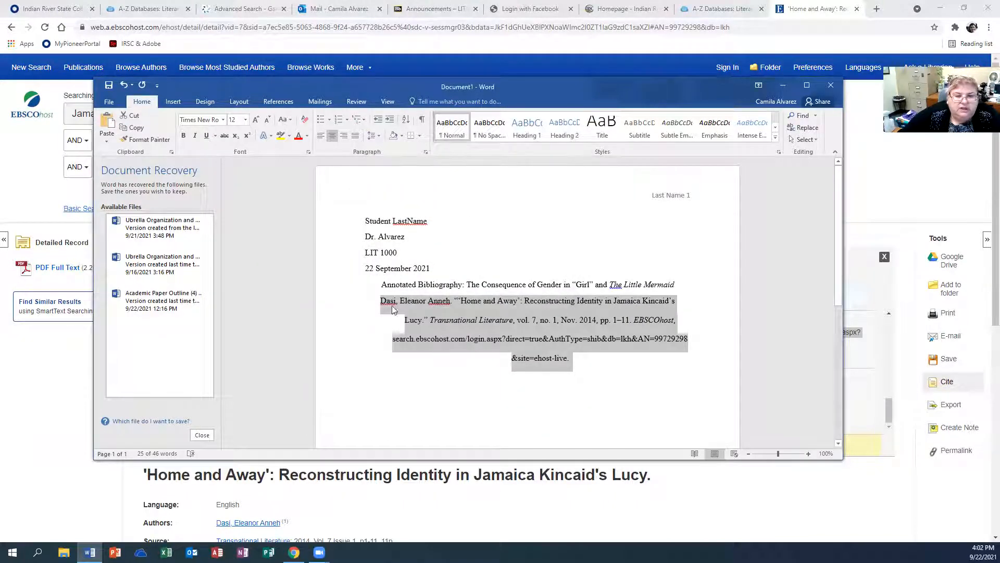
Step: Left-align the citation and add a new paragraph of placeholder filler text below it as the annotation
{"action": "left_click", "coordinate": [321, 135]}
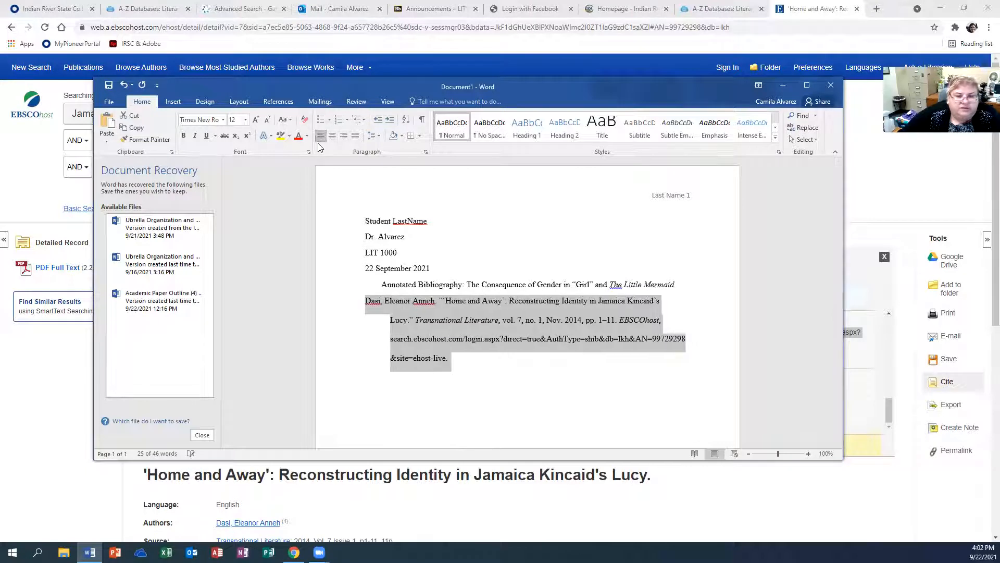
{"action": "left_click", "coordinate": [497, 378]}
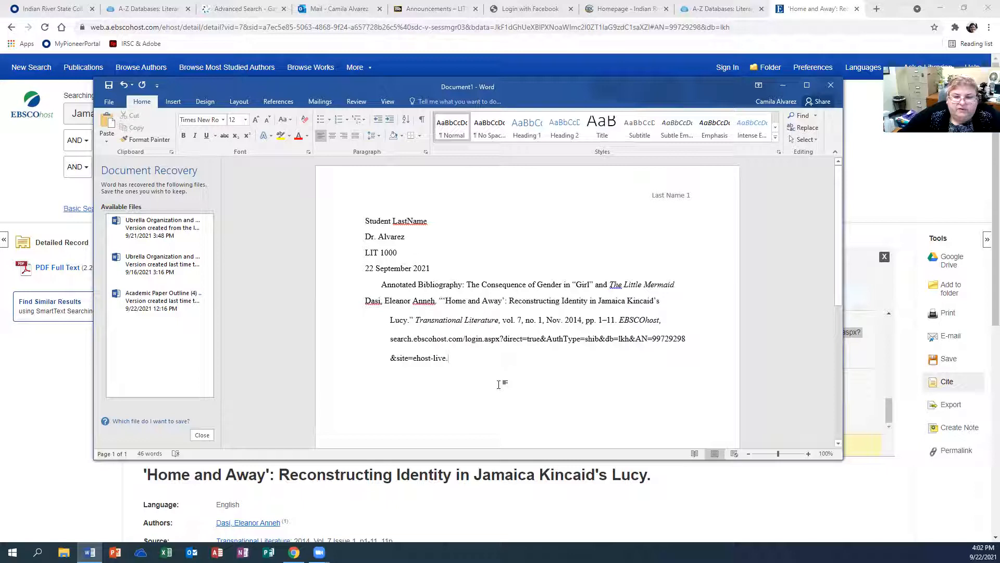
{"action": "key", "text": "Return"}
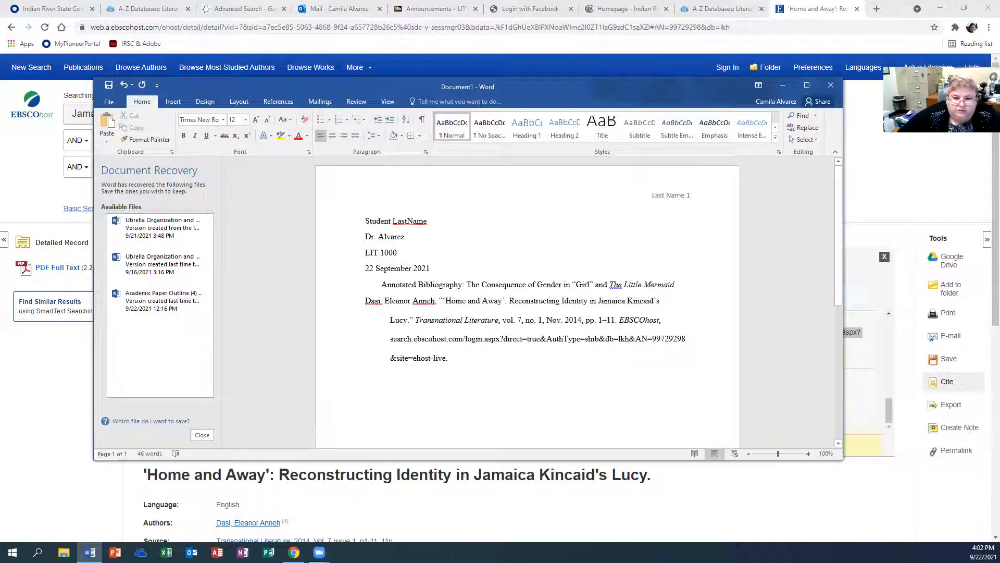
{"action": "type", "text": "Asdifoaiwj f"}
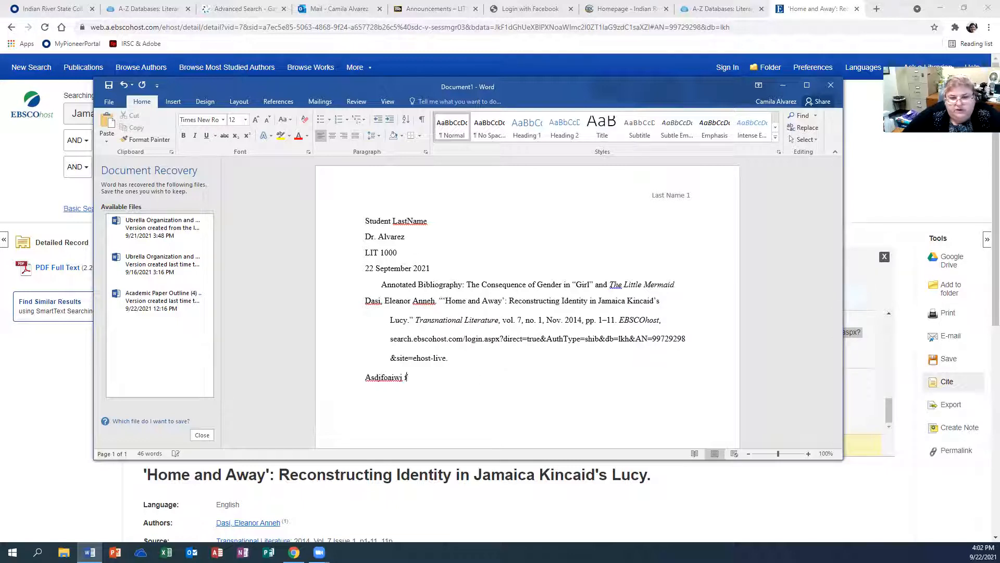
{"action": "type", "text": "oajpodij foadofn paondfp iapsodbn "}
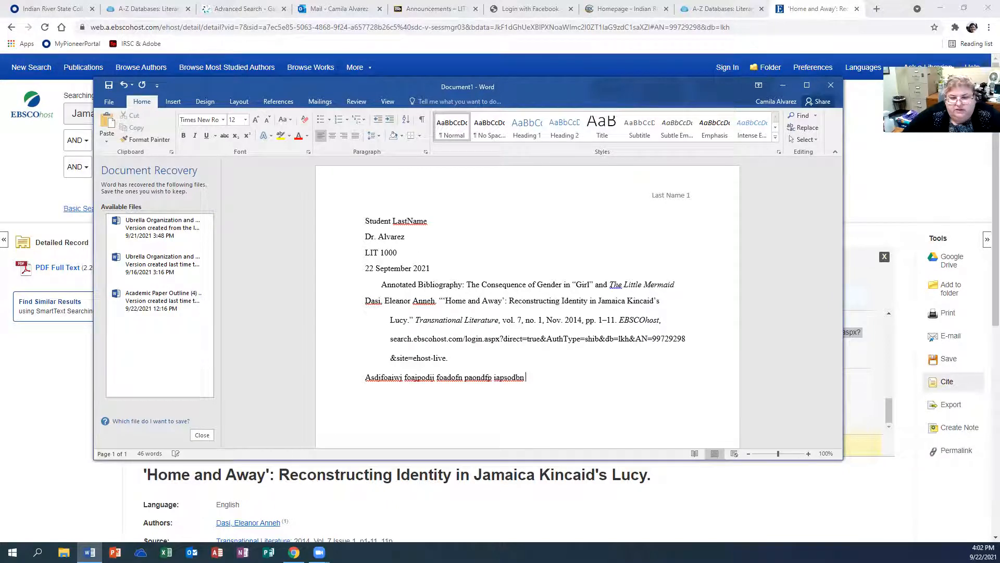
{"action": "type", "text": "cvapouhdpf bapibd pocbapijdbfp iabpsd fpa"}
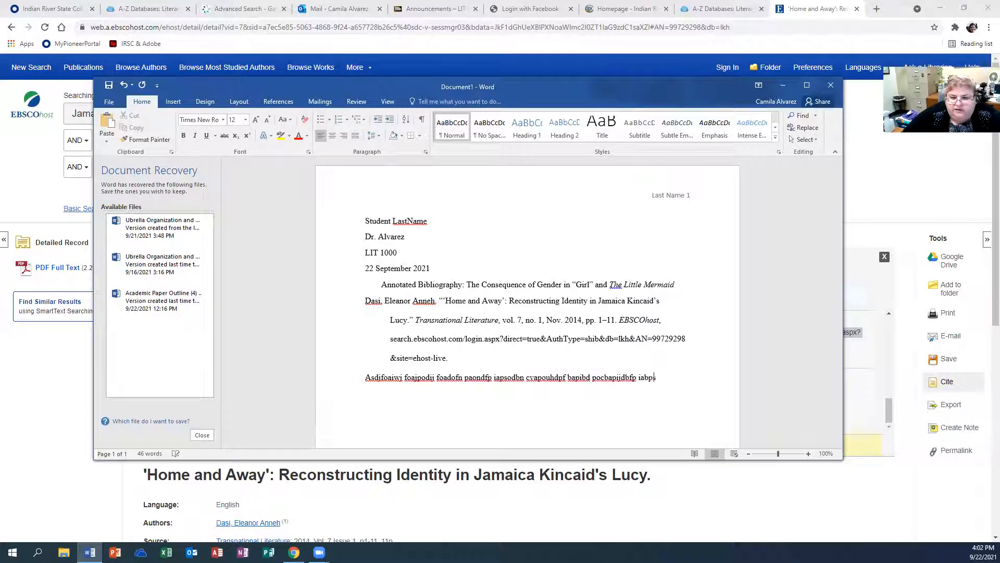
{"action": "type", "text": "\"osd"}
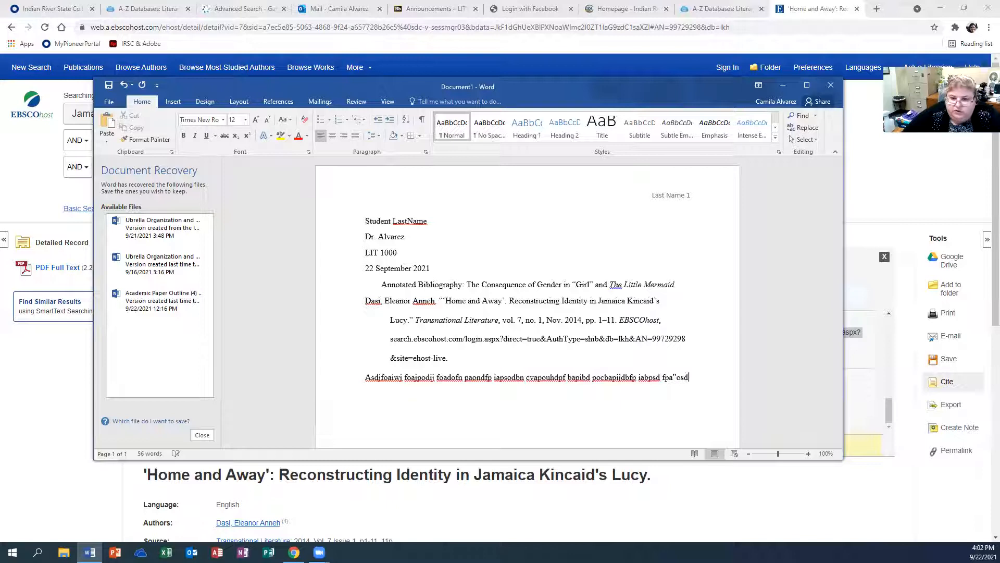
{"action": "type", "text": "f oabd\" asodfn oa podf poao difnoasnd opfnaop dfophaosbndfijb paobu pfb o"}
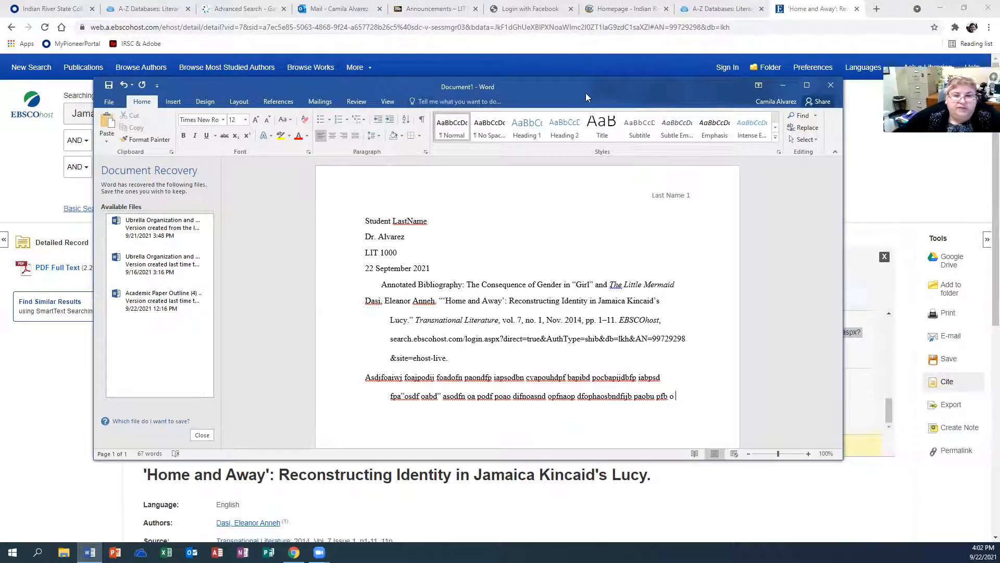
Step: Switch to the EBSCOhost record in the browser, open the article's PDF full text and go to page 4
{"action": "key", "text": "alt+Tab"}
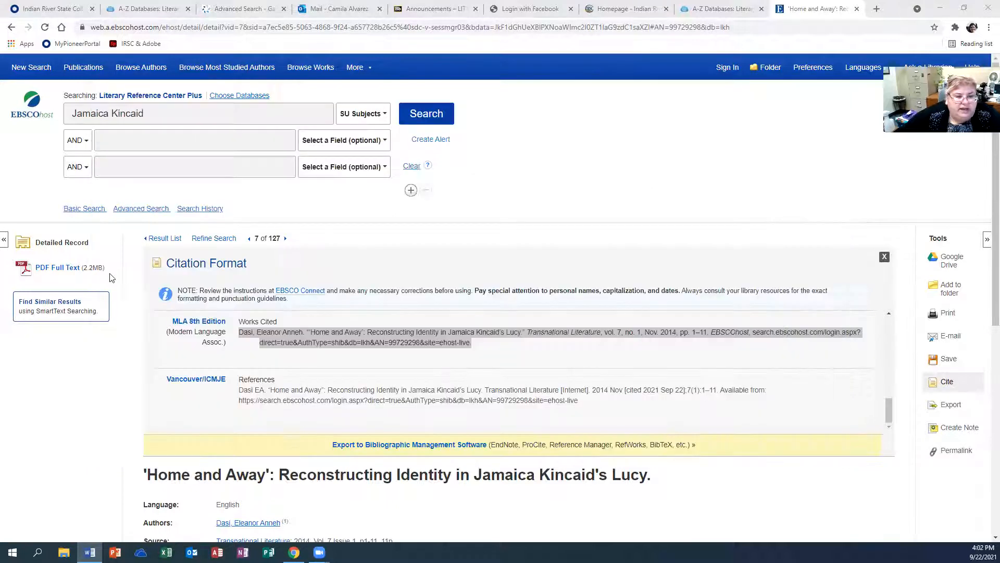
{"action": "left_click", "coordinate": [57, 270]}
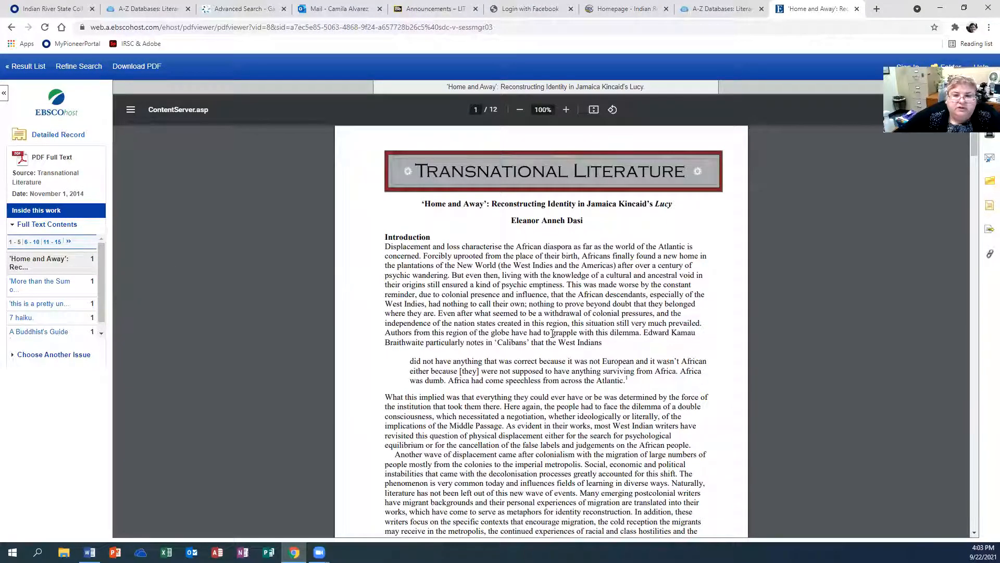
{"action": "scroll", "coordinate": [524, 271], "scroll_direction": "down", "scroll_amount": 6}
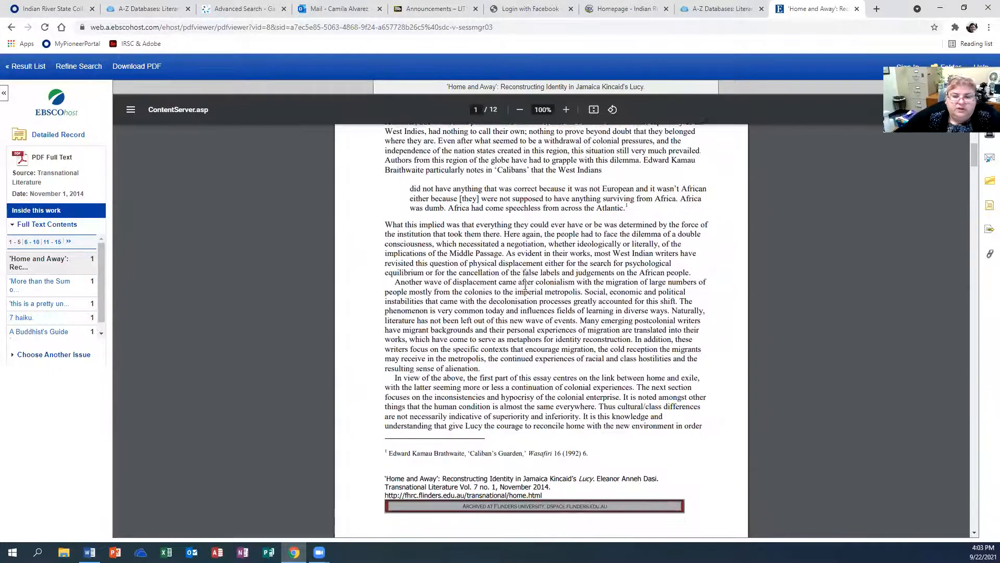
{"action": "scroll", "coordinate": [526, 285], "scroll_direction": "down", "scroll_amount": 10}
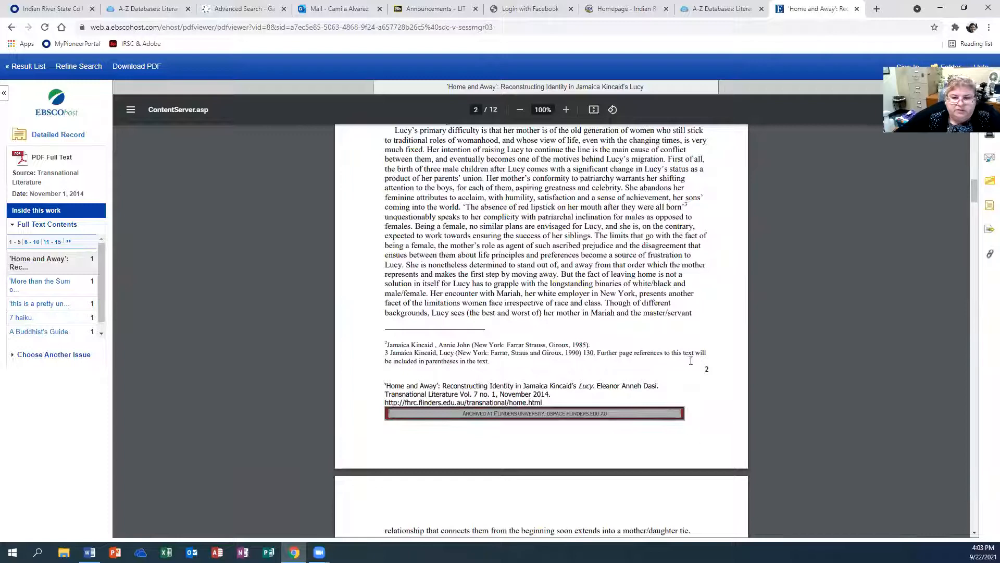
{"action": "scroll", "coordinate": [675, 402], "scroll_direction": "down", "scroll_amount": 12}
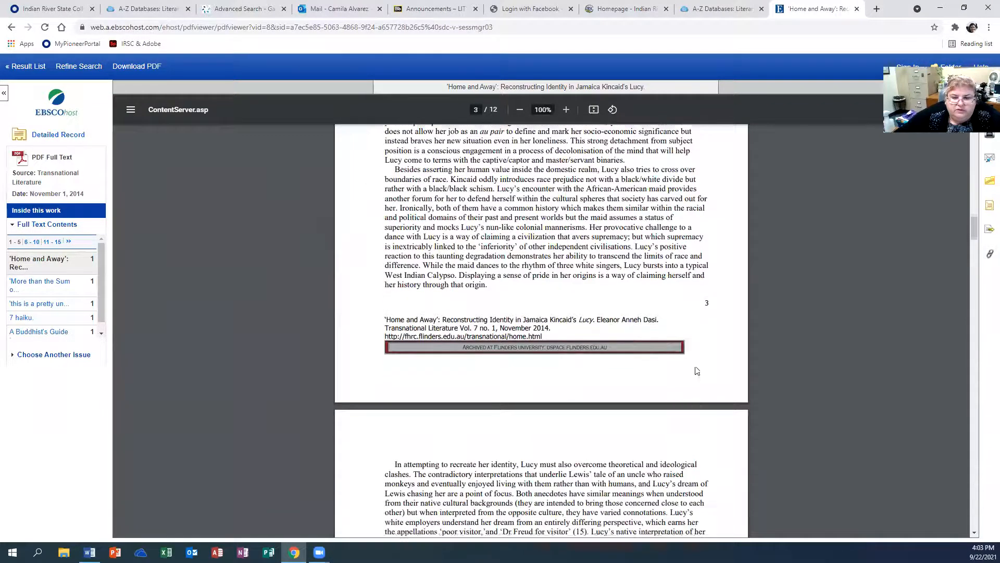
{"action": "scroll", "coordinate": [663, 328], "scroll_direction": "down", "scroll_amount": 8}
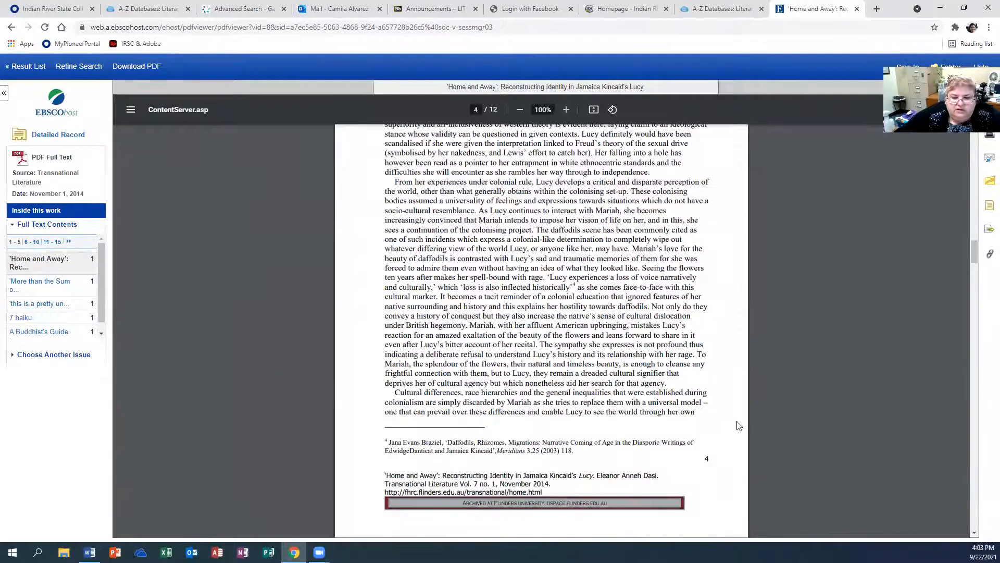
Step: Copy the passage from "It becomes a tacit reminder" to "under British hegemony" and paste it in quotation marks at the end of the Word annotation
{"action": "left_click_drag", "start_coordinate": [440, 295], "coordinate": [475, 326]}
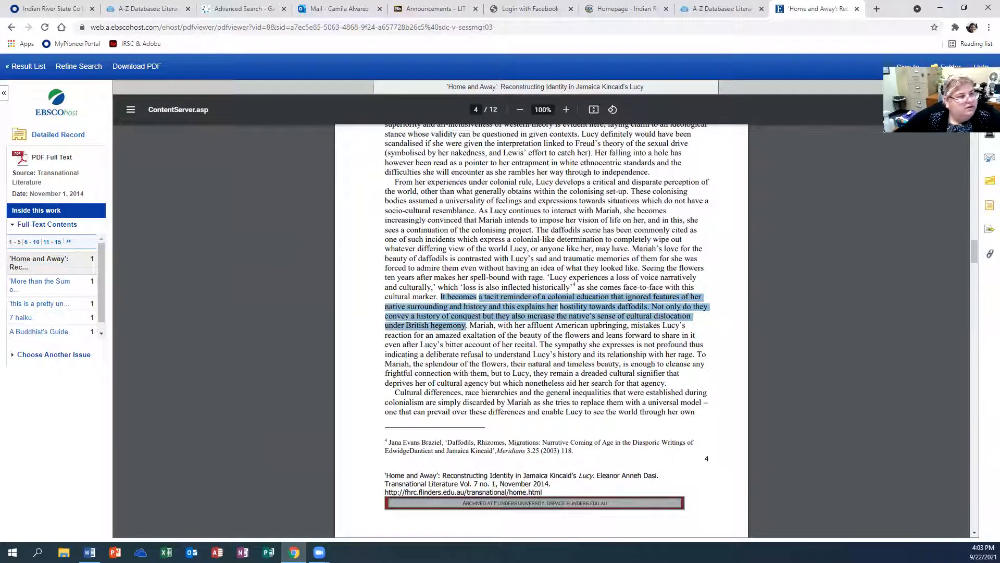
{"action": "key", "text": "alt+Tab"}
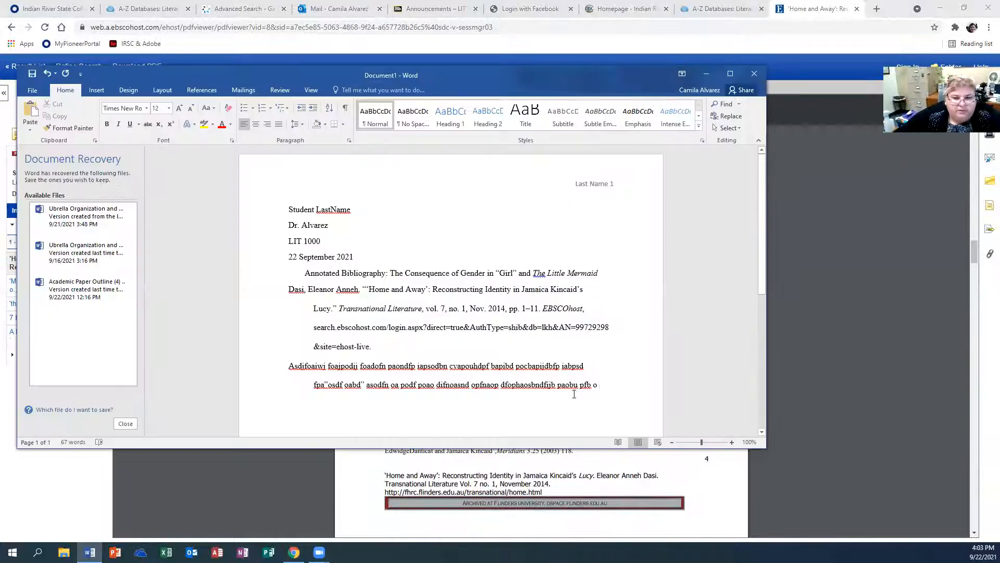
{"action": "type", "text": "\"It becomes a tacit reminder of a colonial education that ignored features of her native surrounding and history and this explains her hostility towards daffodils. Not only do they convey a history of conquest but they also increase the native’s sense of cultural dislocation under British hegemony"}
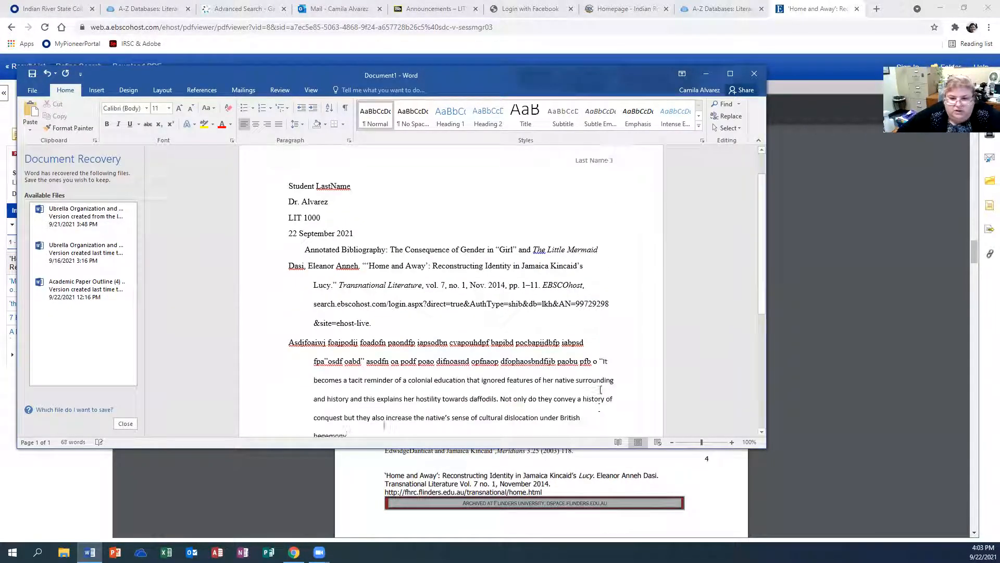
{"action": "type", "text": "\""}
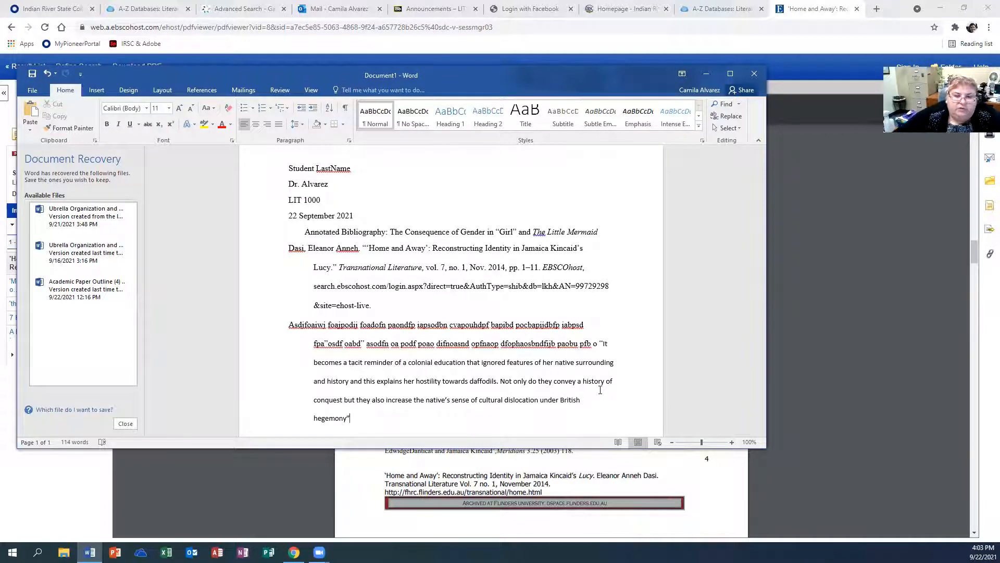
Step: Set the citation and annotation text to Times New Roman, size 12
{"action": "left_click_drag", "start_coordinate": [352, 417], "coordinate": [248, 244]}
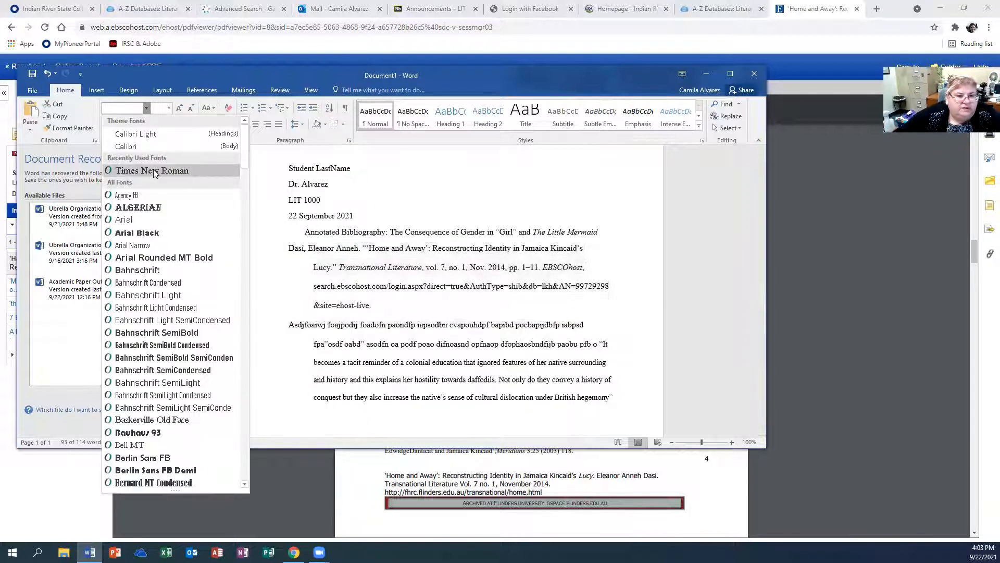
{"action": "left_click", "coordinate": [151, 170]}
{"action": "left_click", "coordinate": [169, 108]}
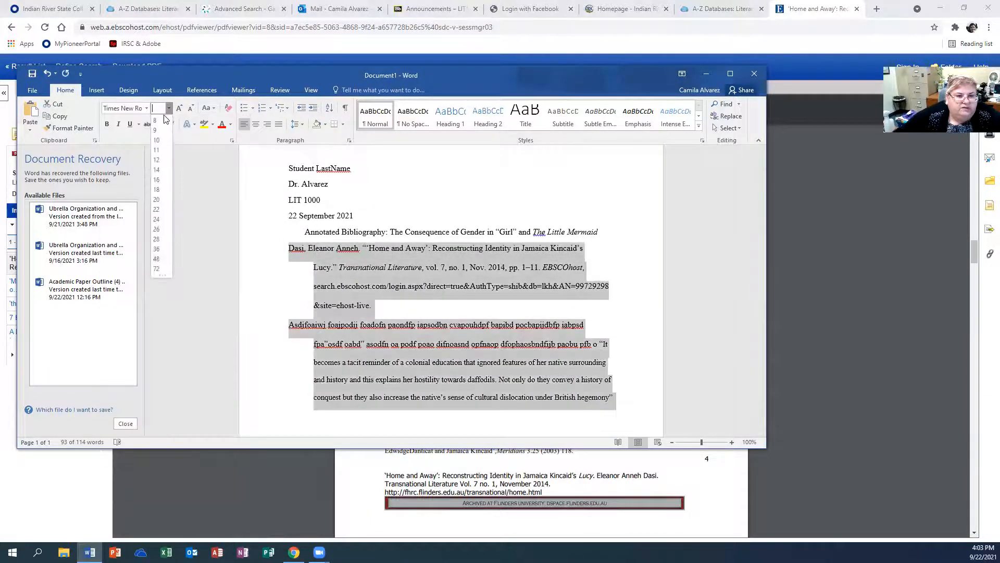
{"action": "left_click", "coordinate": [156, 159]}
{"action": "left_click", "coordinate": [513, 357]}
Step: Indent the whole annotation paragraph 0.5" from the left and change its special indentation from hanging to first line
{"action": "scroll", "coordinate": [512, 357], "scroll_direction": "down", "scroll_amount": 2}
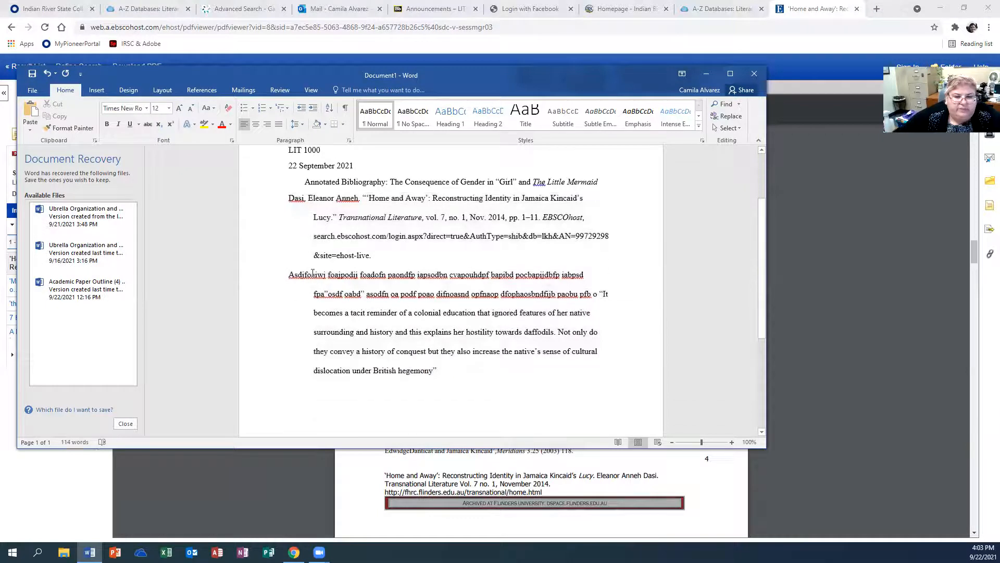
{"action": "left_click", "coordinate": [291, 274]}
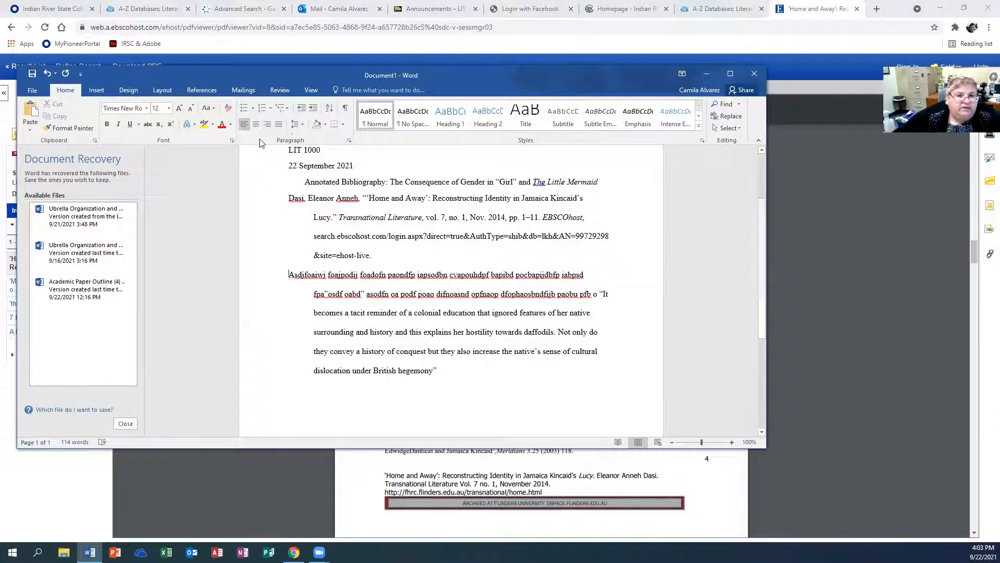
{"action": "left_click", "coordinate": [313, 109]}
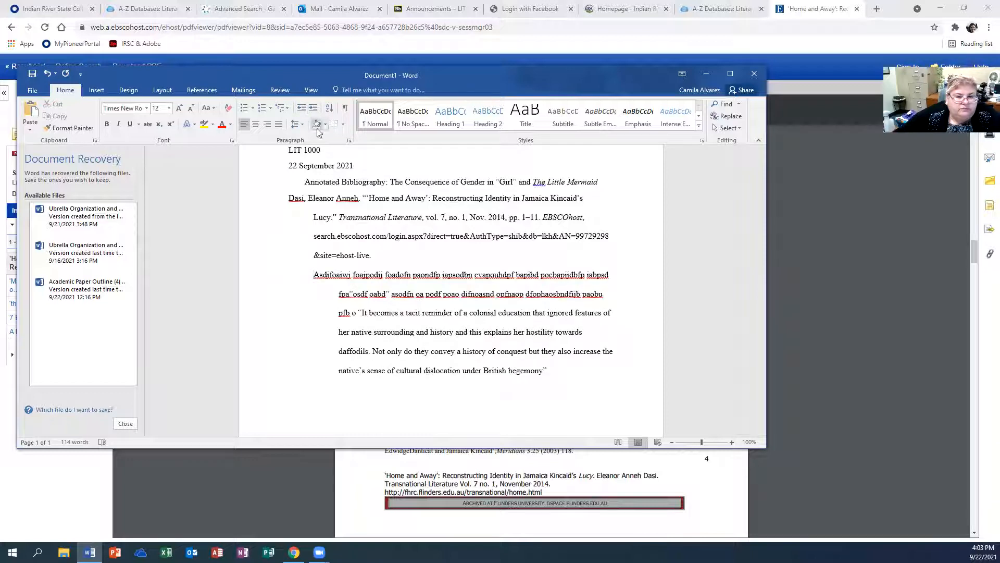
{"action": "left_click_drag", "start_coordinate": [550, 370], "coordinate": [303, 281]}
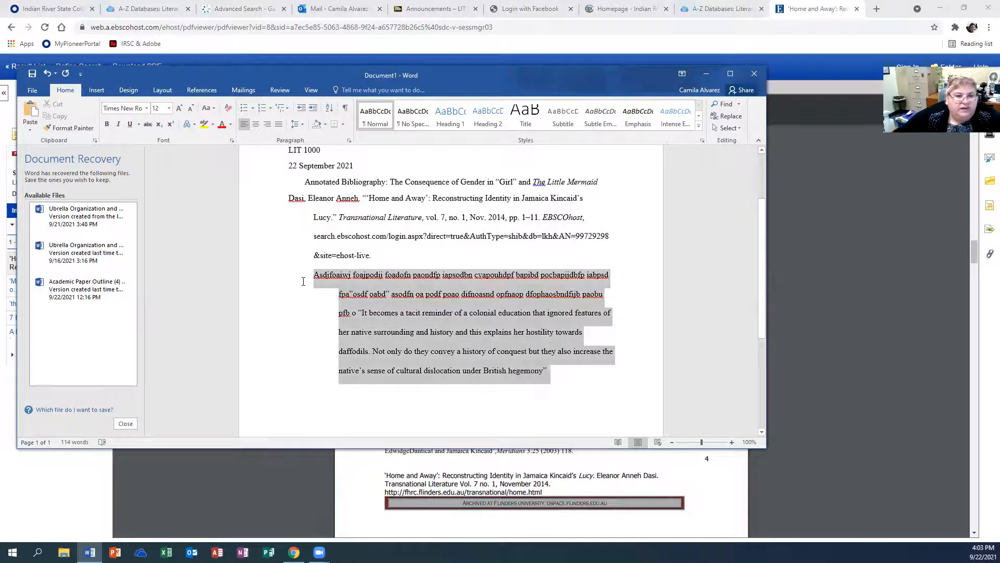
{"action": "right_click", "coordinate": [388, 319]}
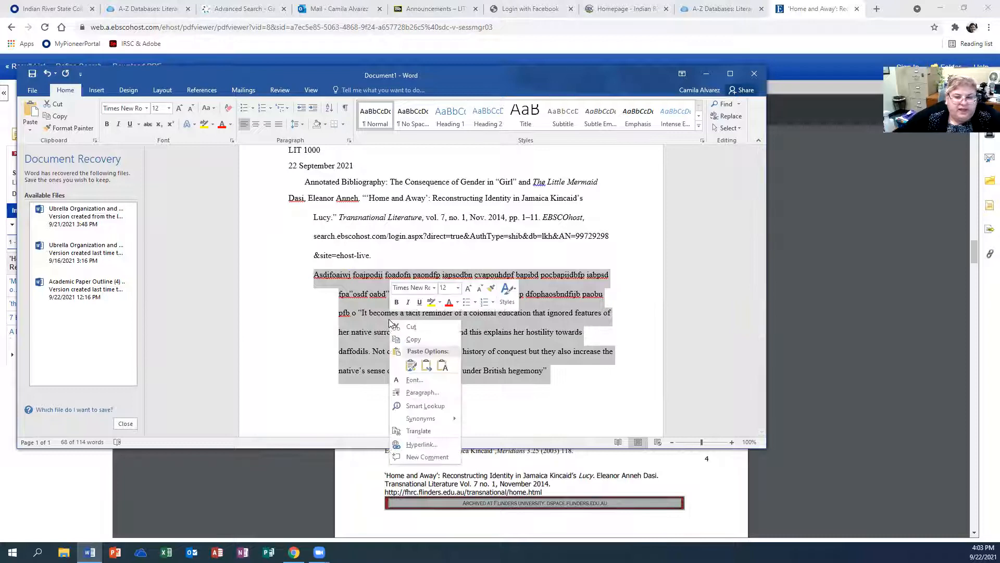
{"action": "left_click", "coordinate": [432, 393]}
{"action": "left_click", "coordinate": [429, 222]}
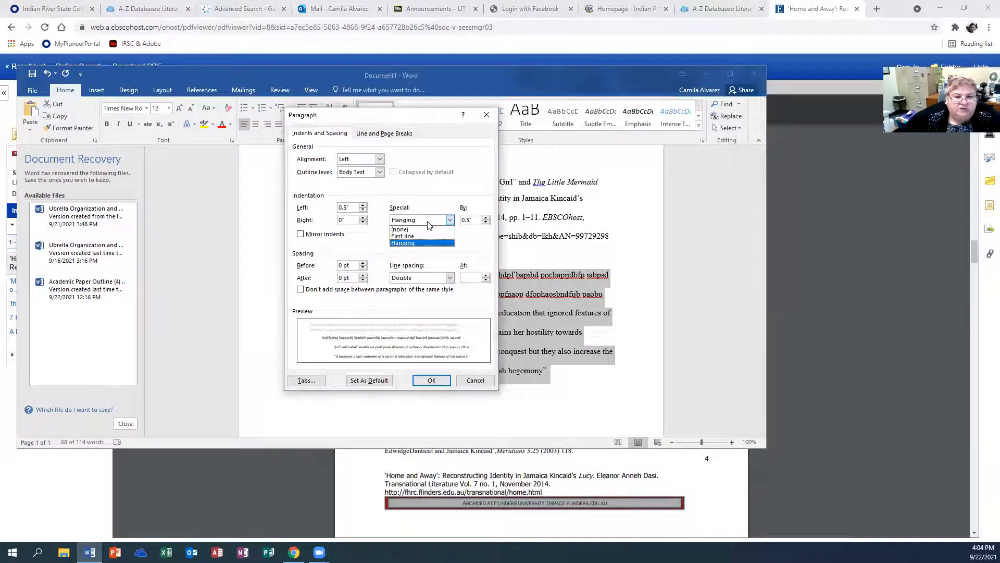
{"action": "left_click", "coordinate": [422, 236]}
{"action": "left_click", "coordinate": [431, 381]}
{"action": "left_click", "coordinate": [452, 419]}
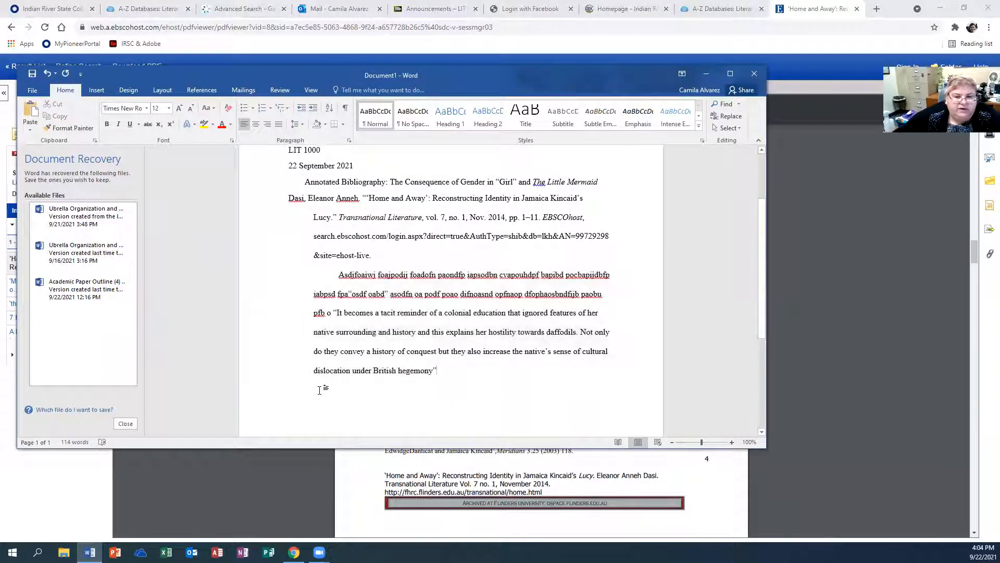
{"action": "scroll", "coordinate": [343, 389], "scroll_direction": "up", "scroll_amount": 2}
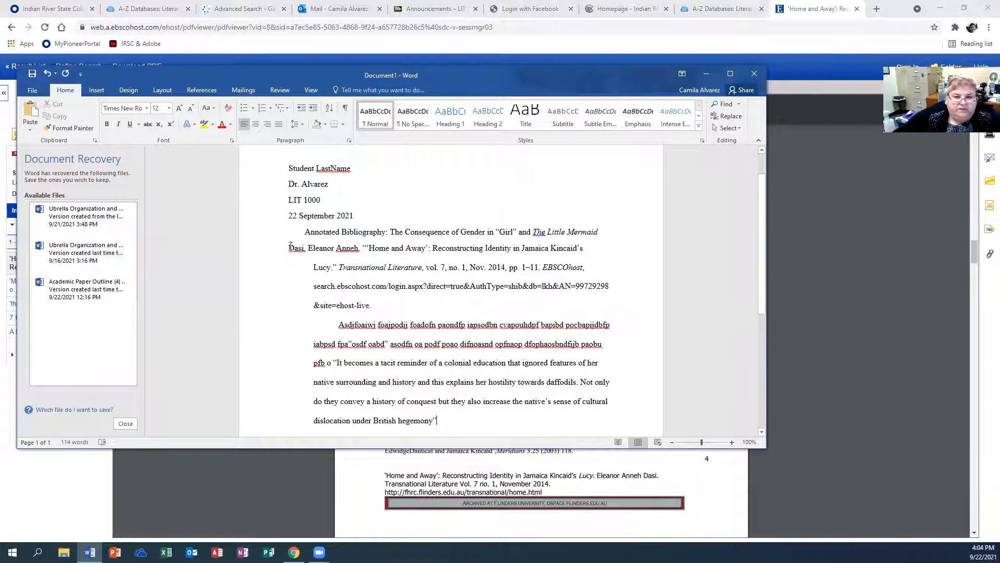
{"action": "left_click_drag", "start_coordinate": [287, 248], "coordinate": [457, 420]}
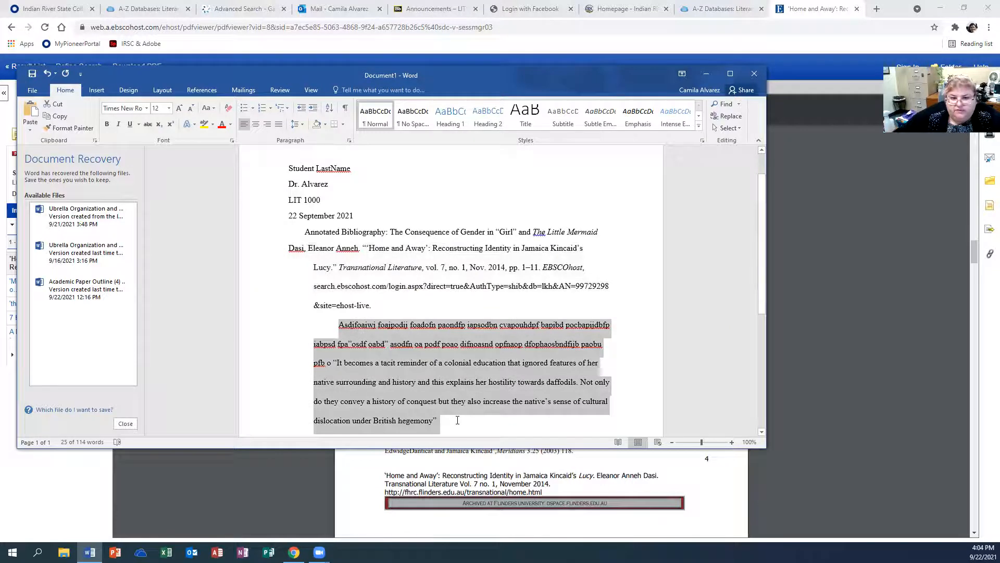
{"action": "scroll", "coordinate": [477, 394], "scroll_direction": "up", "scroll_amount": 2}
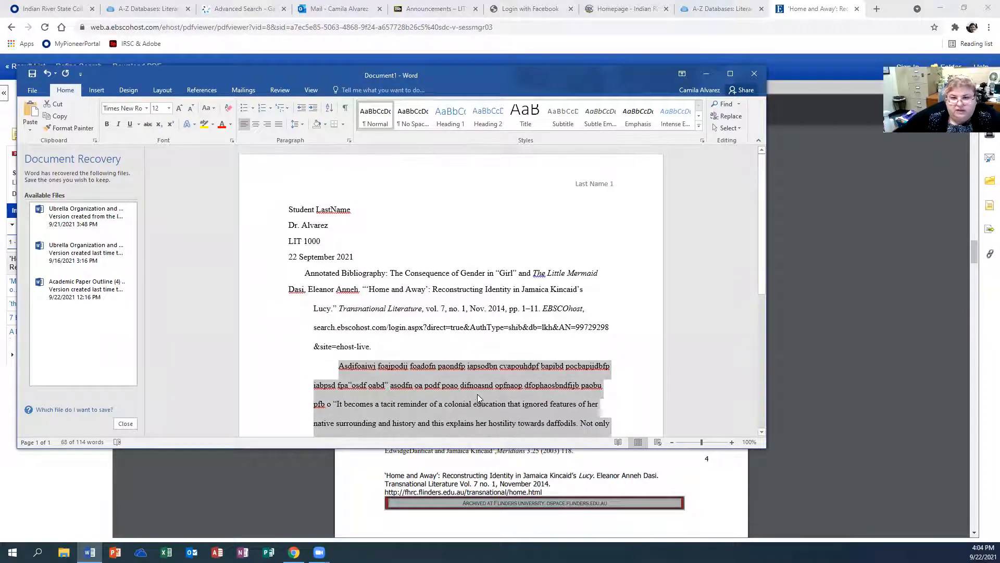
{"action": "scroll", "coordinate": [477, 394], "scroll_direction": "down", "scroll_amount": 2}
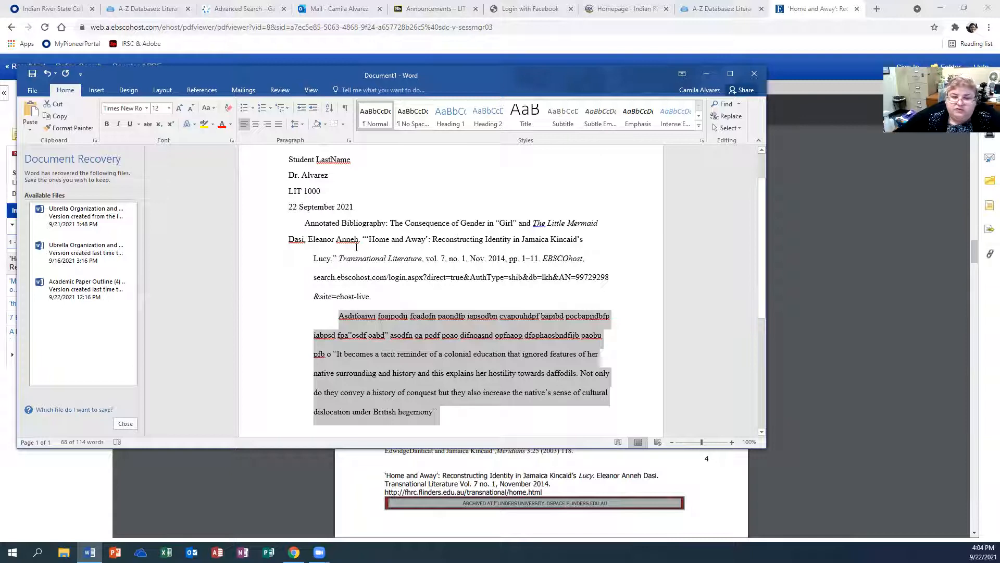
Step: Add the parenthetical page reference "(3)." after the closing quotation mark of the quoted passage
{"action": "left_click", "coordinate": [445, 413]}
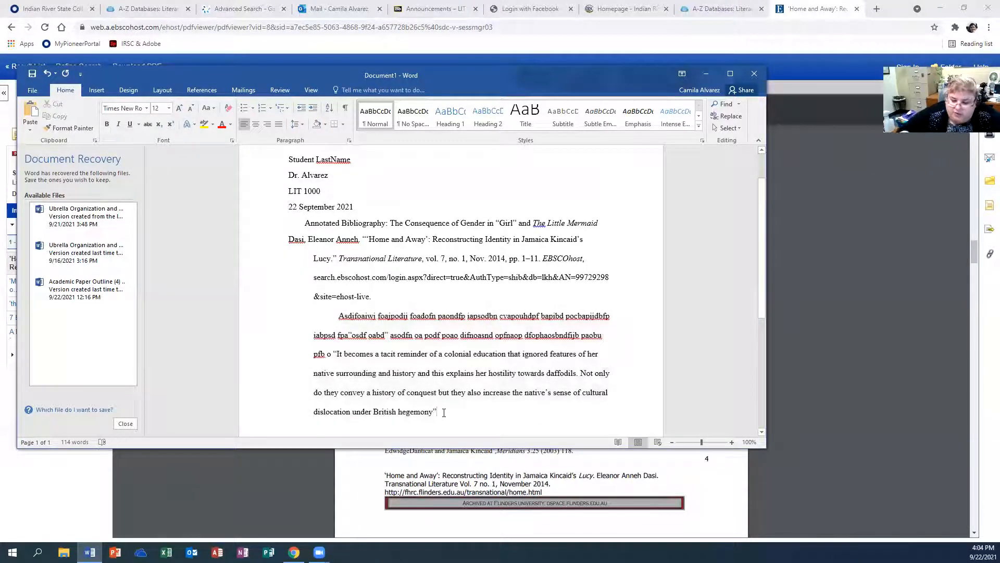
{"action": "type", "text": "()."}
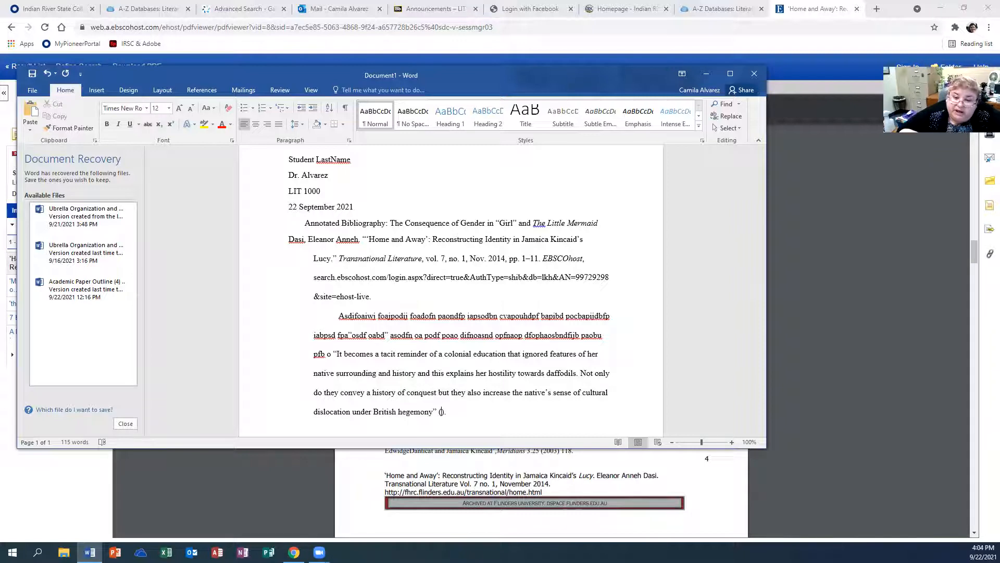
{"action": "type", "text": "3"}
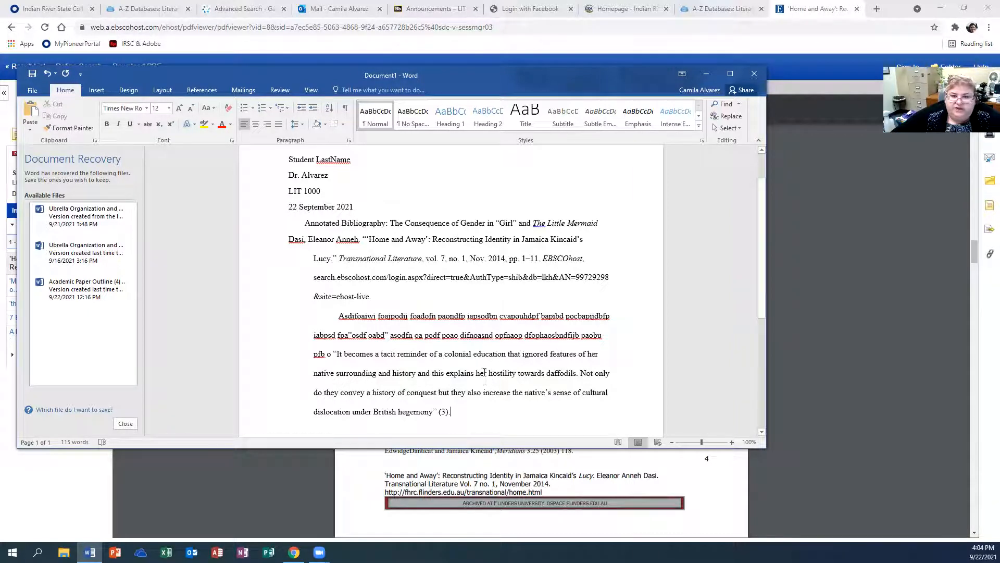
{"action": "scroll", "coordinate": [485, 372], "scroll_direction": "up", "scroll_amount": 2}
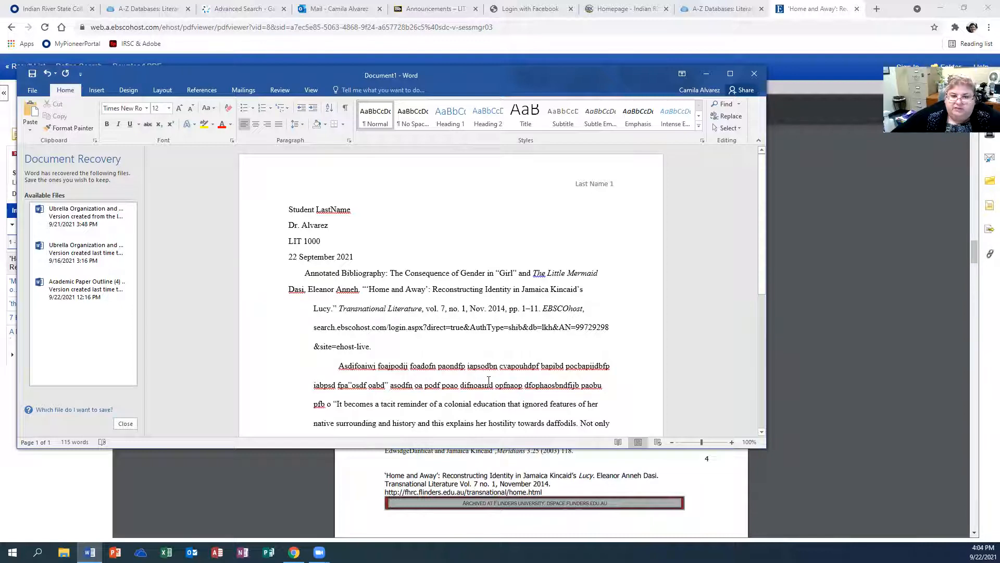
Step: Set the line spacing of the entire annotated bibliography document to double, from the heading through the end of the annotation
{"action": "left_click_drag", "start_coordinate": [286, 205], "coordinate": [560, 375]}
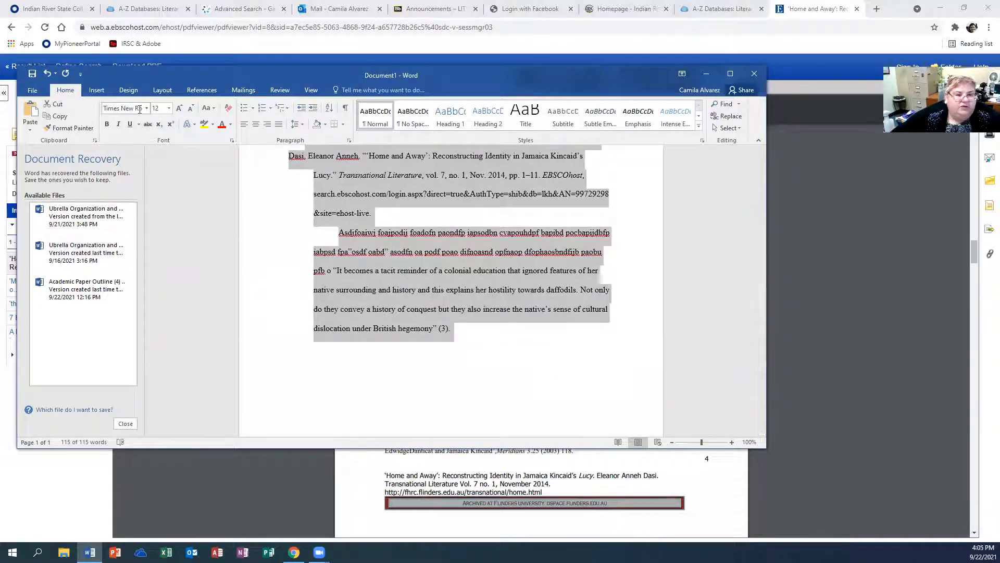
{"action": "left_click", "coordinate": [347, 140]}
{"action": "left_click", "coordinate": [363, 280]}
{"action": "left_click", "coordinate": [404, 279]}
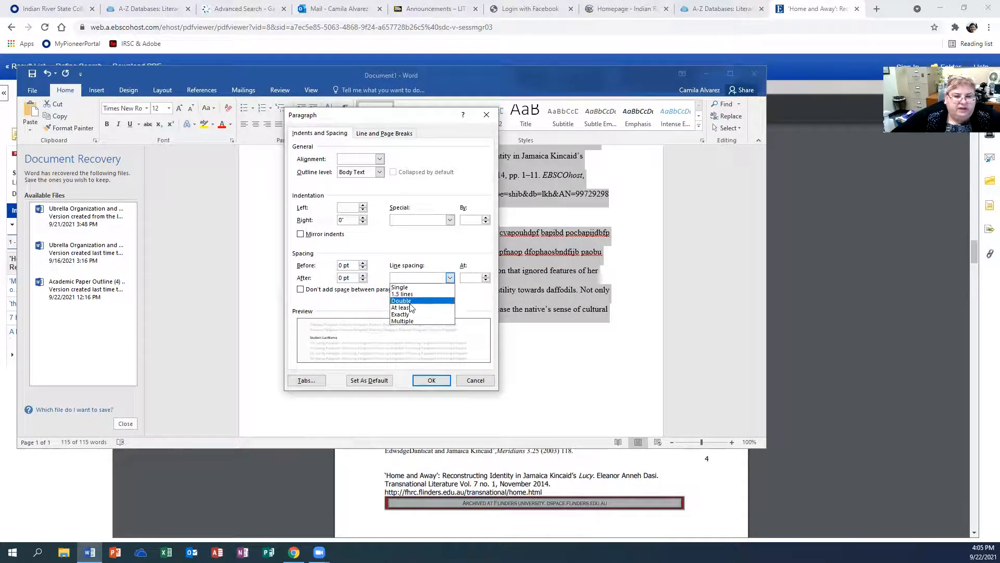
{"action": "left_click", "coordinate": [411, 302]}
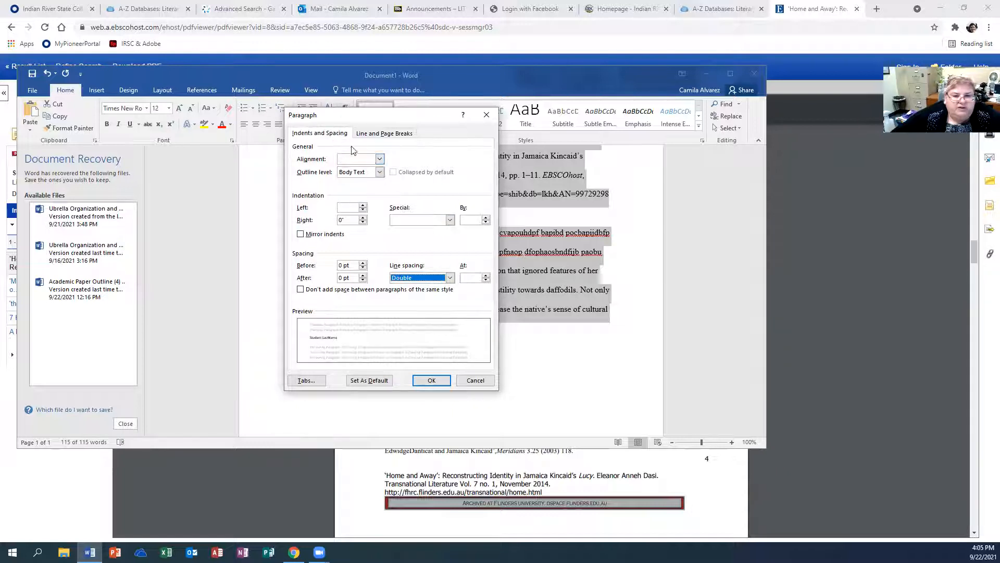
{"action": "left_click", "coordinate": [432, 380]}
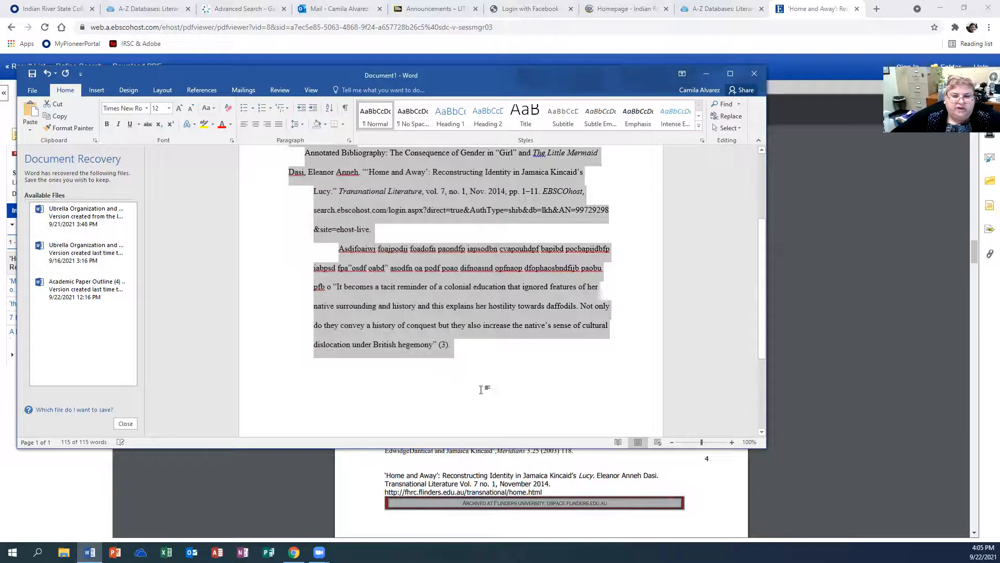
{"action": "left_click", "coordinate": [510, 391]}
{"action": "scroll", "coordinate": [588, 360], "scroll_direction": "up", "scroll_amount": 2}
{"action": "scroll", "coordinate": [588, 359], "scroll_direction": "up", "scroll_amount": 2}
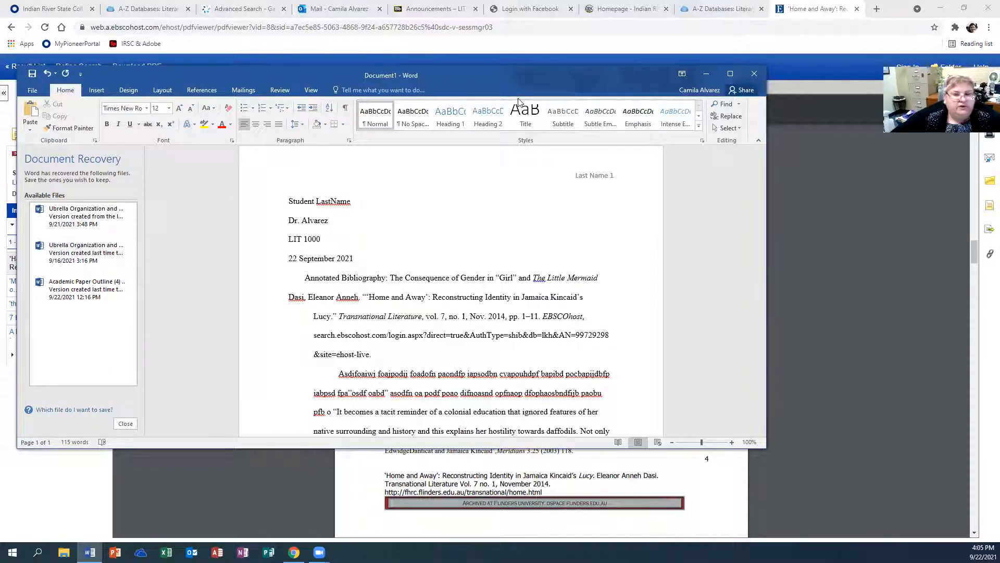
Step: Minimize the Word document and return from the article's PDF to its detailed record in EBSCOhost
{"action": "left_click", "coordinate": [706, 73]}
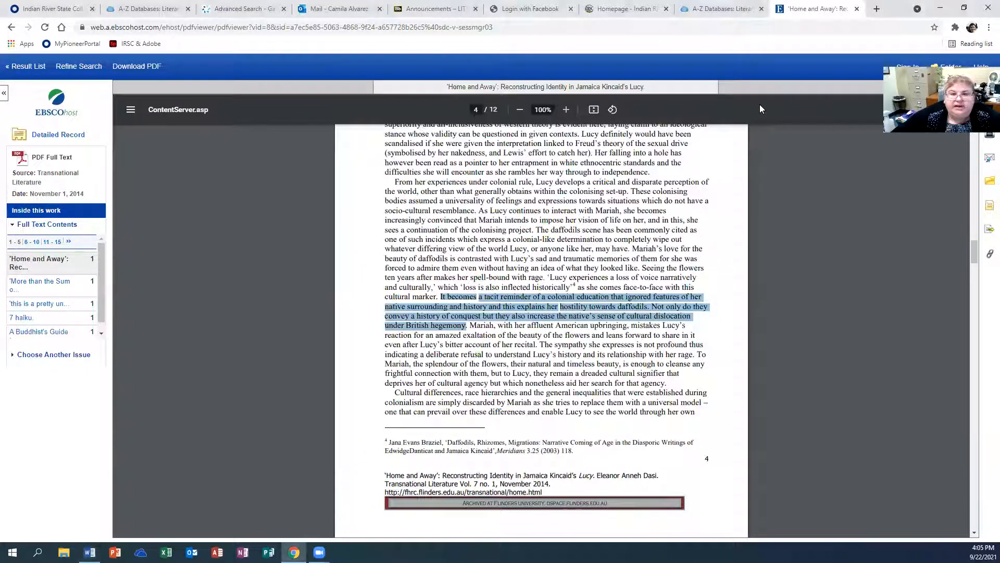
{"action": "left_click", "coordinate": [12, 30]}
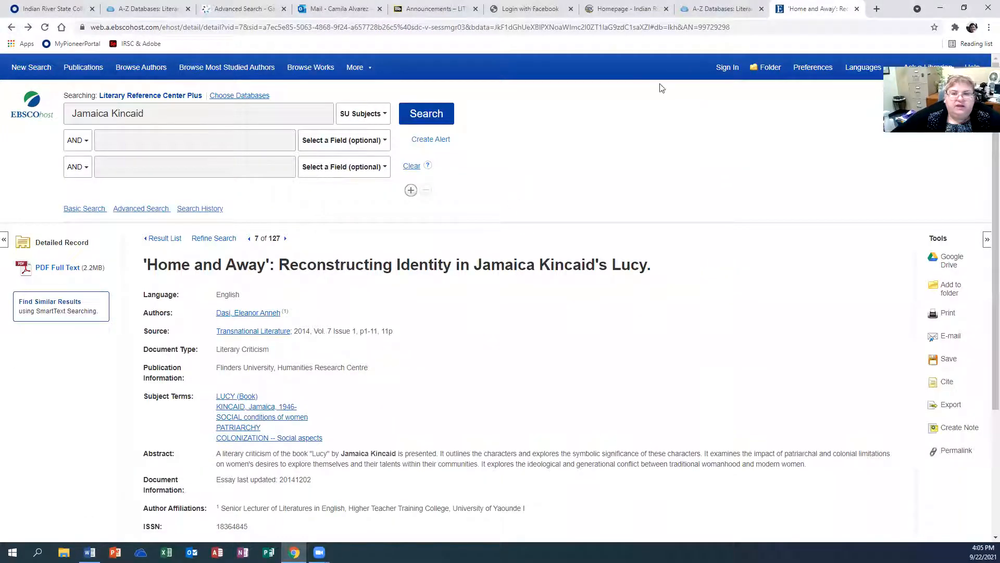
Step: Open the General/Multidisciplinary subject in the library's A-Z Databases list and examine its Best Bets databases
{"action": "left_click", "coordinate": [698, 9]}
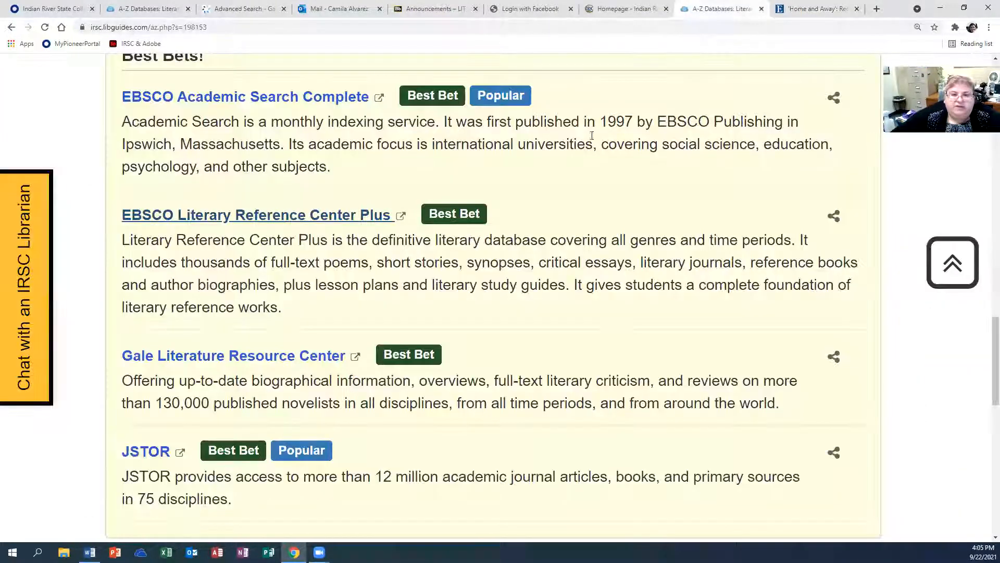
{"action": "scroll", "coordinate": [614, 321], "scroll_direction": "up", "scroll_amount": 6}
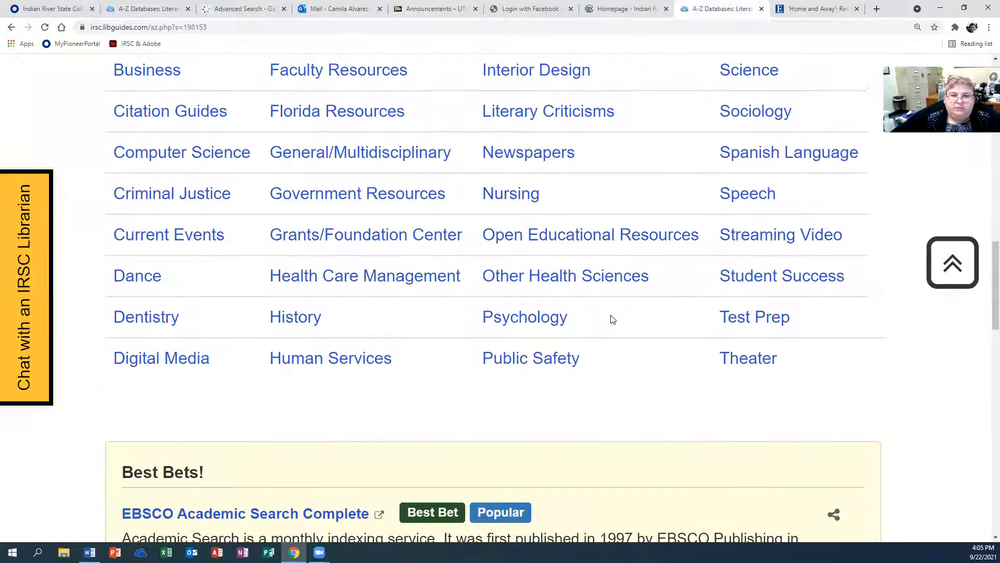
{"action": "scroll", "coordinate": [613, 320], "scroll_direction": "up", "scroll_amount": 3}
{"action": "scroll", "coordinate": [614, 320], "scroll_direction": "down", "scroll_amount": 1}
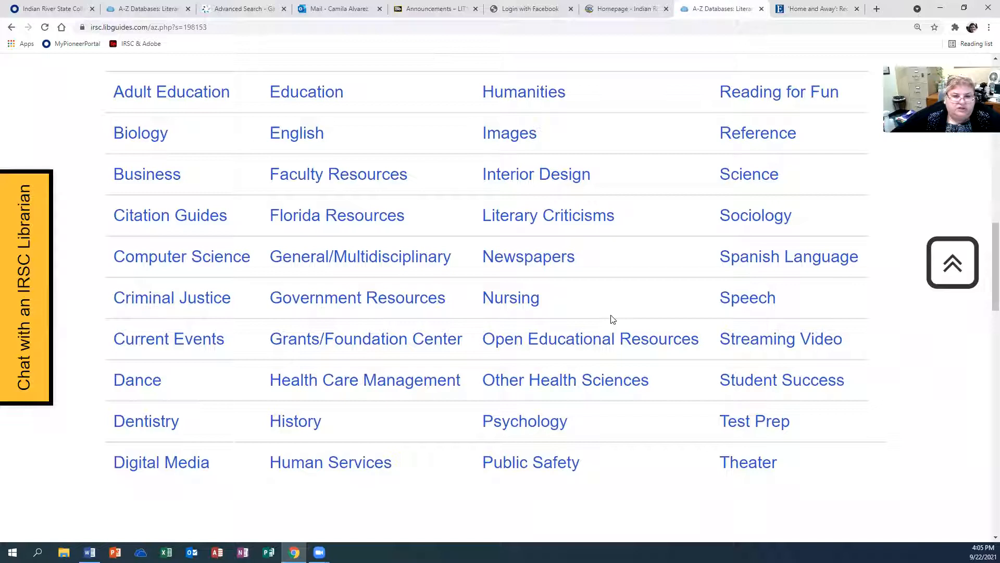
{"action": "left_click", "coordinate": [296, 258]}
{"action": "scroll", "coordinate": [587, 346], "scroll_direction": "down", "scroll_amount": 10}
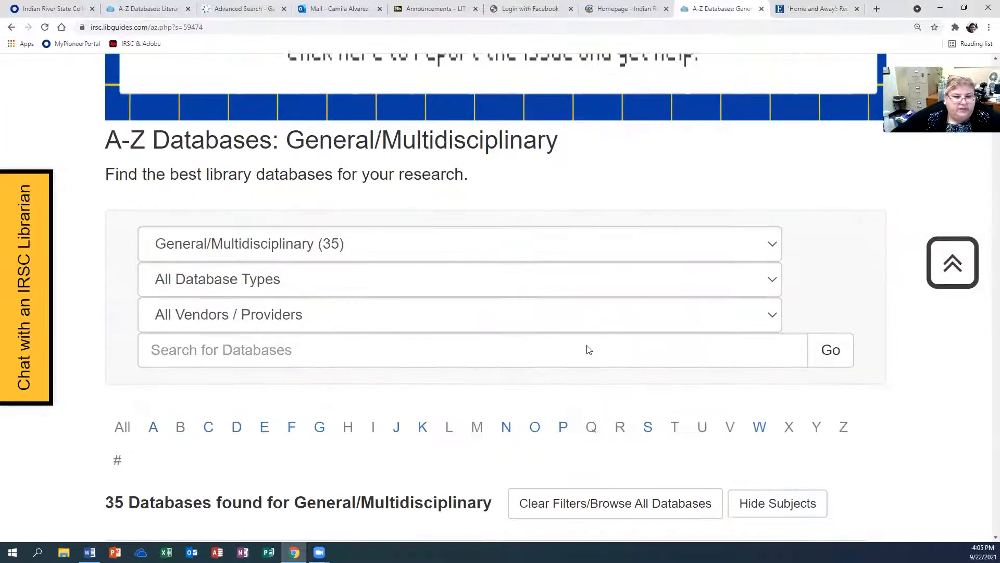
{"action": "scroll", "coordinate": [587, 346], "scroll_direction": "down", "scroll_amount": 14}
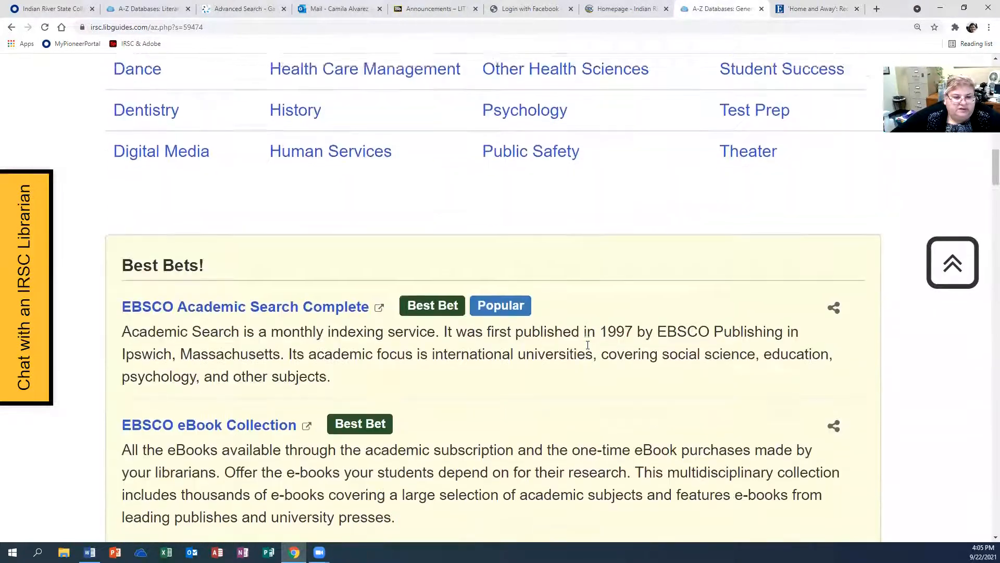
{"action": "scroll", "coordinate": [588, 345], "scroll_direction": "down", "scroll_amount": 11}
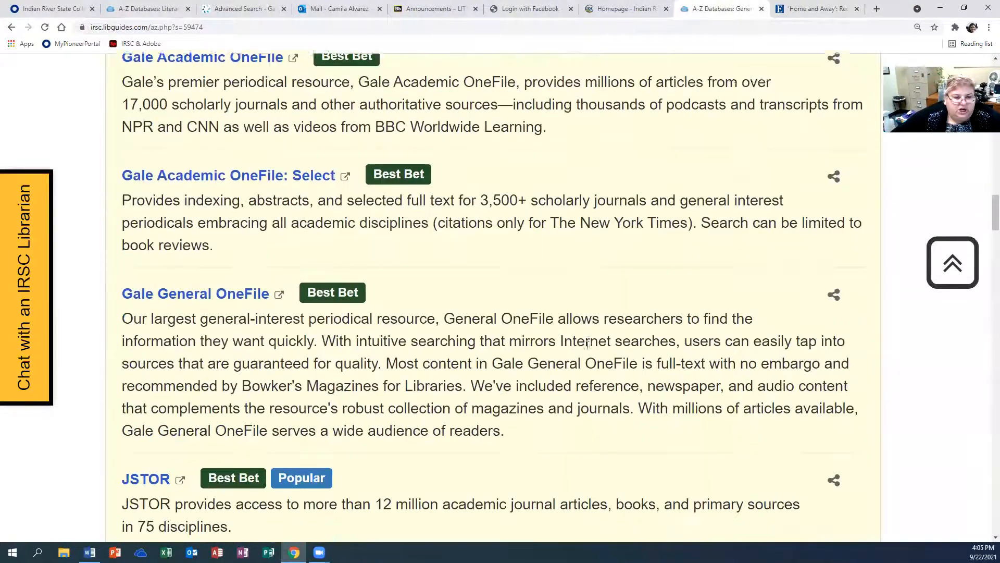
{"action": "scroll", "coordinate": [588, 346], "scroll_direction": "up", "scroll_amount": 4}
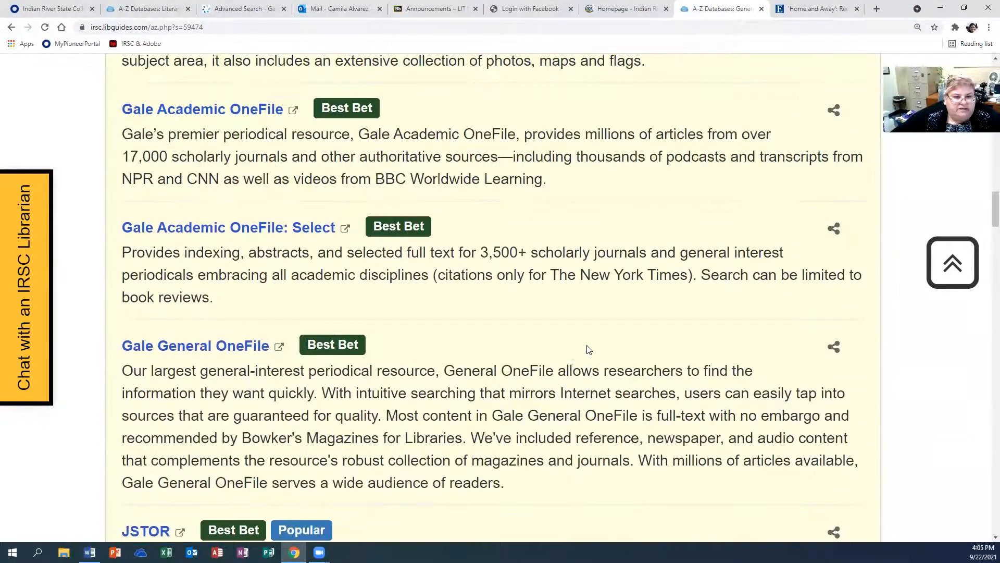
{"action": "scroll", "coordinate": [587, 351], "scroll_direction": "up", "scroll_amount": 11}
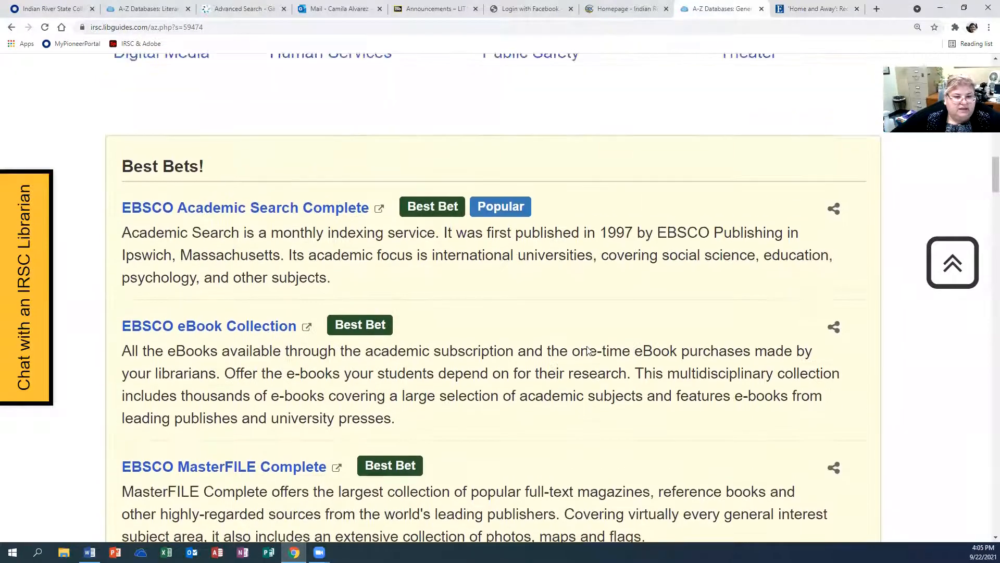
{"action": "scroll", "coordinate": [589, 350], "scroll_direction": "up", "scroll_amount": 2}
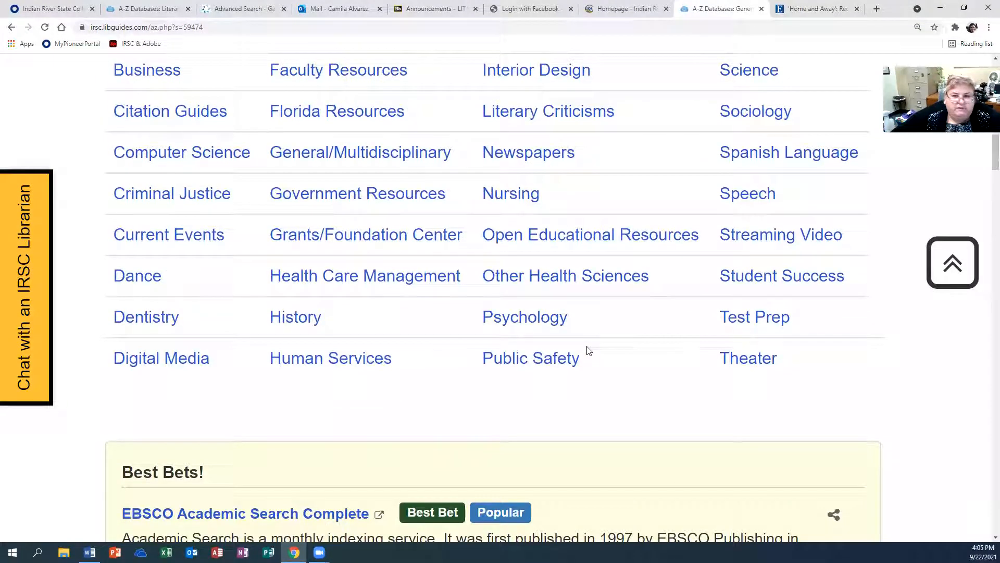
Step: Open the Current Events subject in the A-Z Databases list and examine its Best Bets databases
{"action": "left_click", "coordinate": [182, 242]}
{"action": "scroll", "coordinate": [535, 327], "scroll_direction": "down", "scroll_amount": 12}
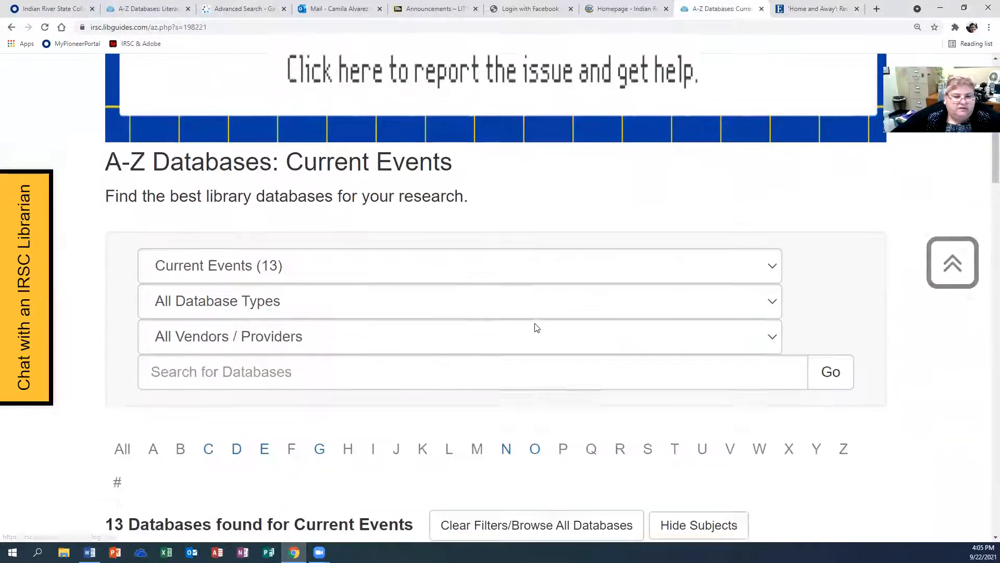
{"action": "scroll", "coordinate": [536, 328], "scroll_direction": "down", "scroll_amount": 12}
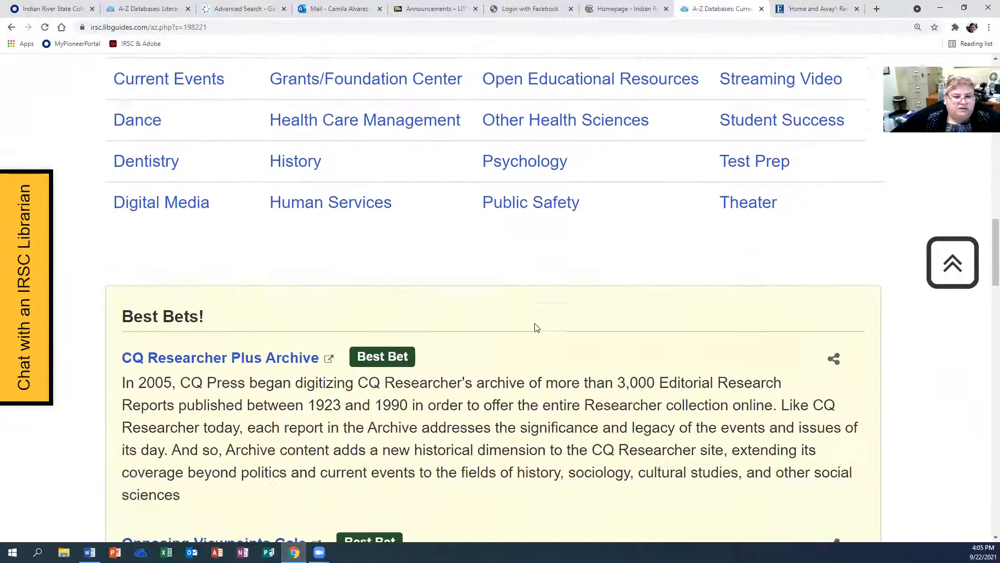
{"action": "scroll", "coordinate": [535, 323], "scroll_direction": "down", "scroll_amount": 4}
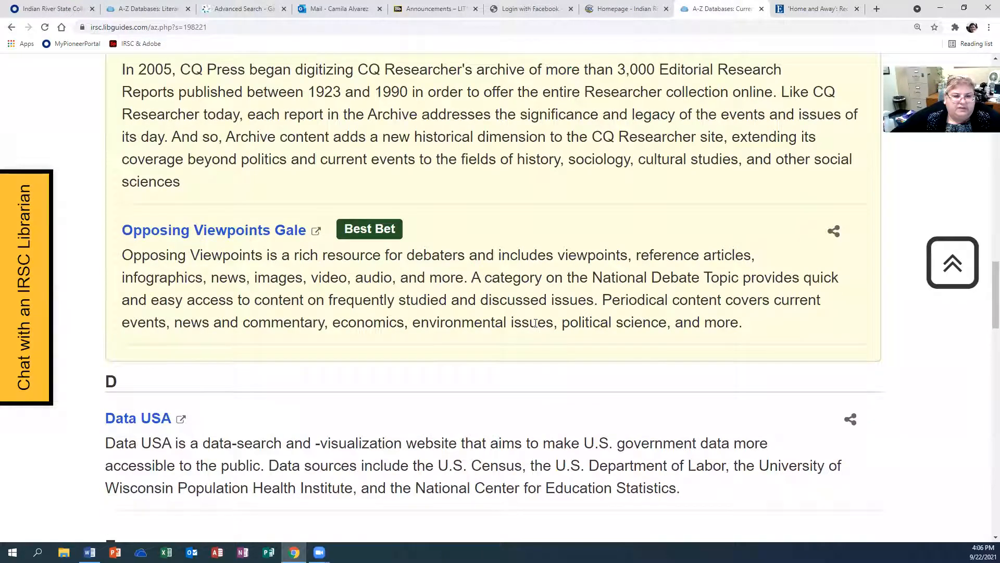
{"action": "scroll", "coordinate": [536, 323], "scroll_direction": "up", "scroll_amount": 2}
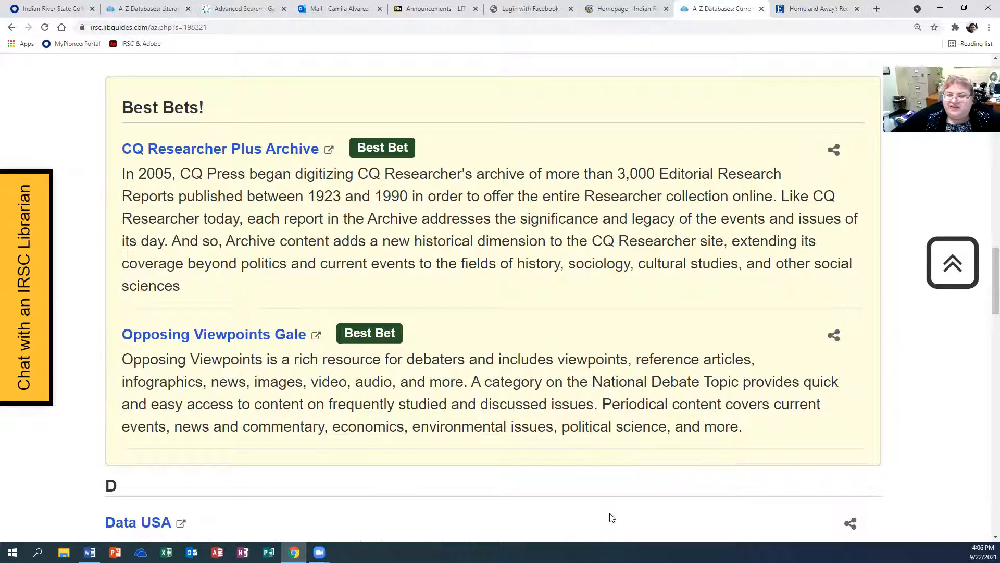
{"action": "left_click", "coordinate": [320, 552]}
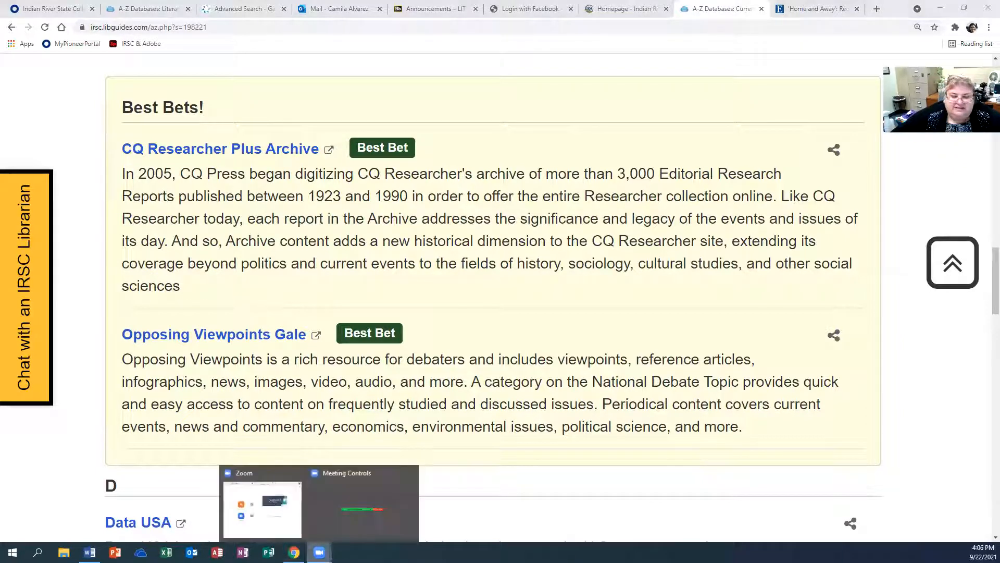